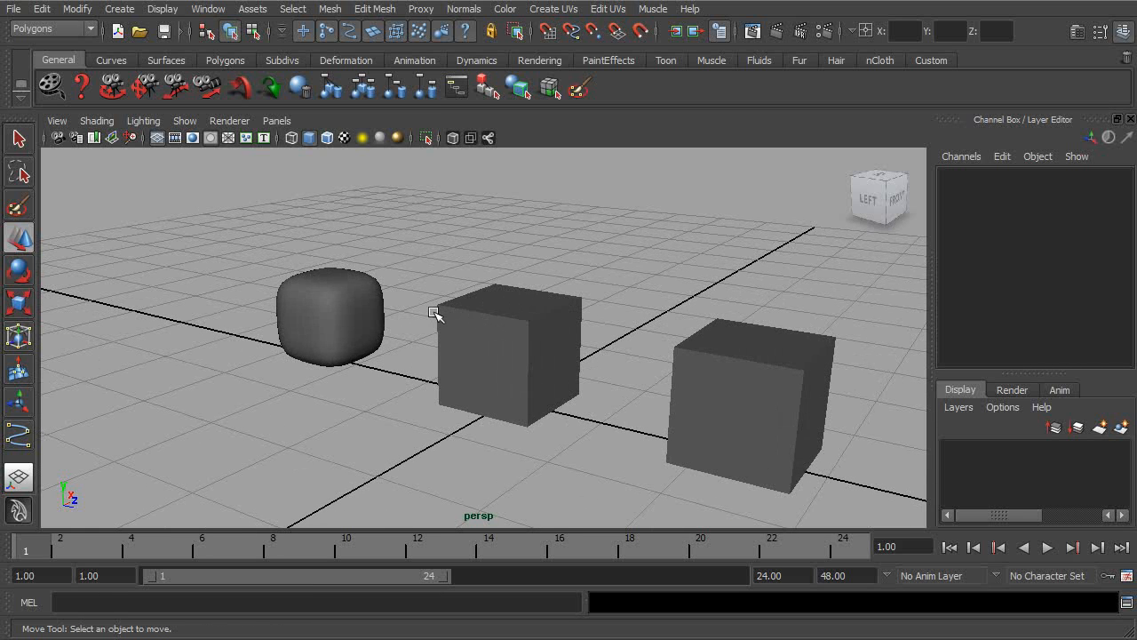
- Select the rounded subdivision cube and examine its smooth surface up close
middle_click_drag(436, 314, 480, 307, "alt")
right_click_drag(480, 308, 548, 361, "alt")
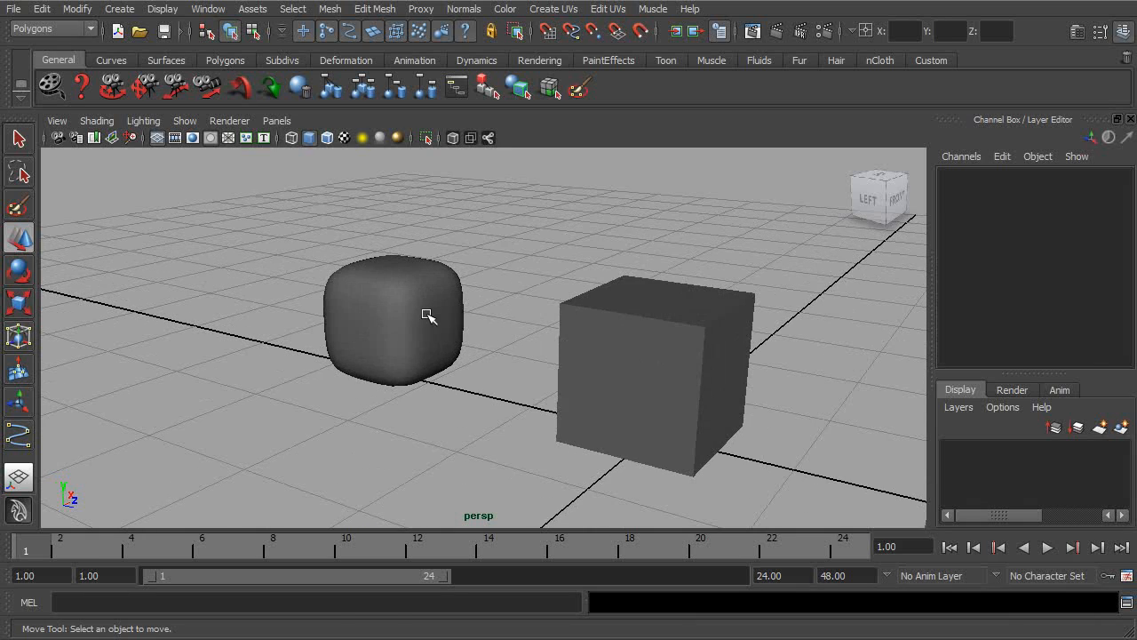
left_click(427, 315)
middle_click_drag(548, 361, 600, 344, "alt")
right_click_drag(599, 344, 610, 368, "alt")
middle_click_drag(609, 367, 576, 335, "alt")
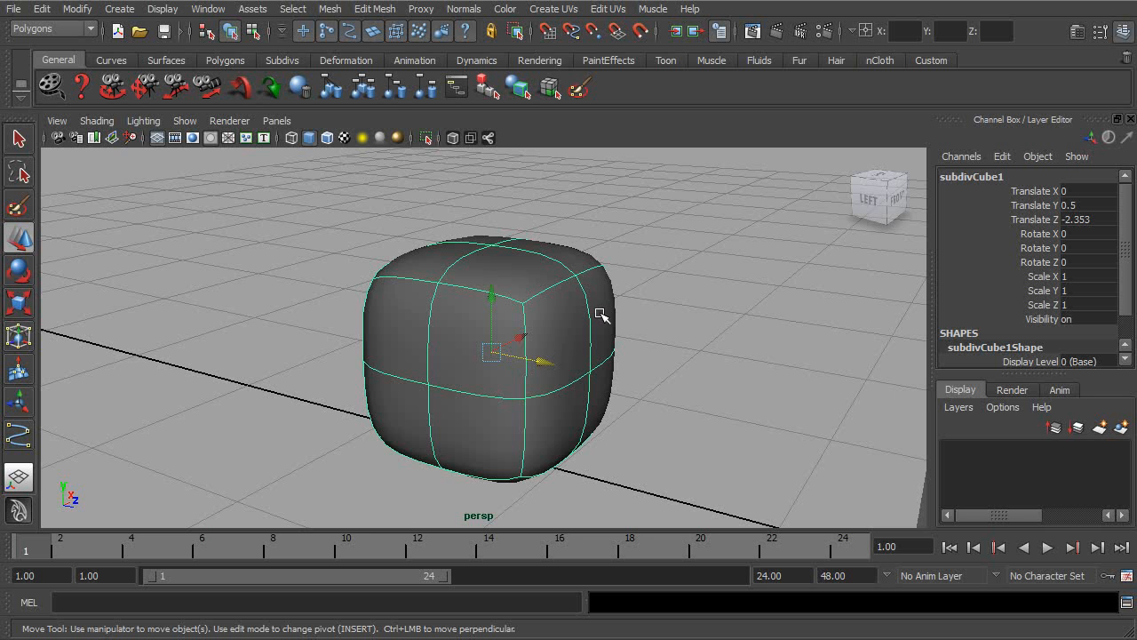
- Select the neighbouring polygon cube and examine its flat faces and hard edges
middle_click_drag(706, 323, 472, 284, "alt")
left_click(786, 382)
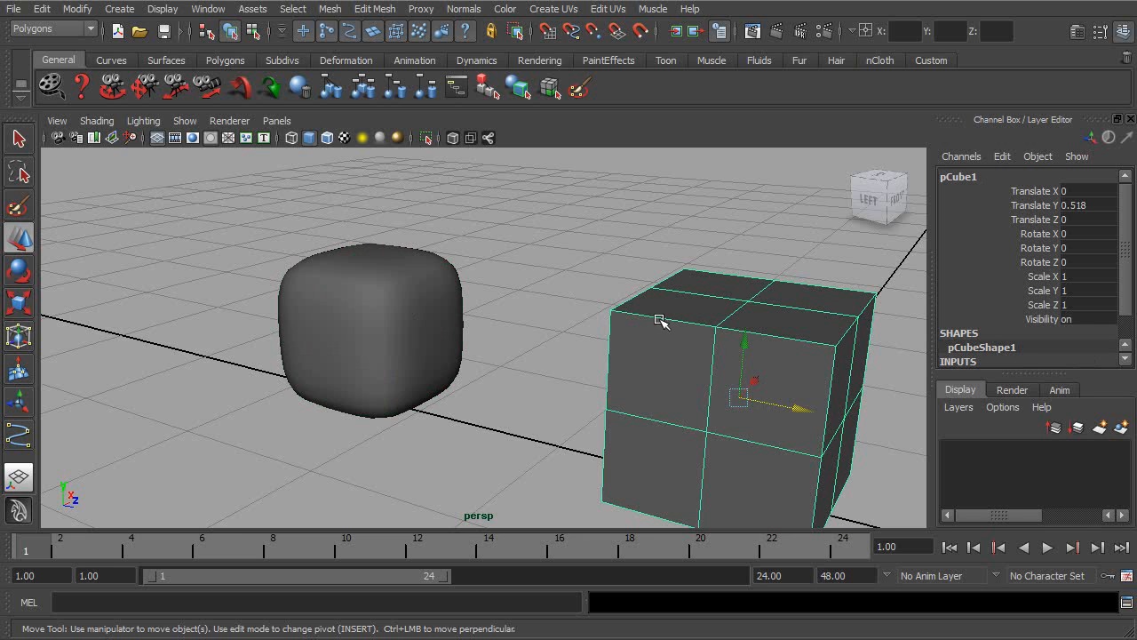
left_click_drag(680, 335, 734, 347, "alt")
right_click_drag(734, 347, 640, 391, "alt")
left_click_drag(639, 391, 756, 347, "alt")
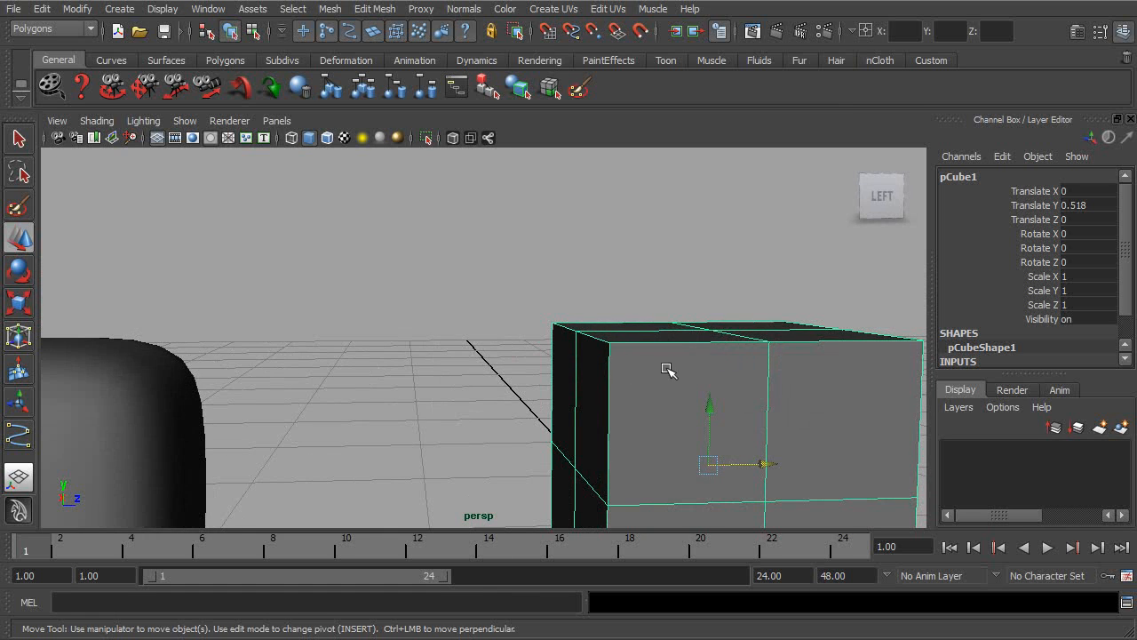
left_click_drag(668, 370, 886, 357, "alt")
- Reselect the subdivision cube and inspect its curved surface lines for comparison with the polygon cube
left_click(458, 398)
left_click_drag(458, 398, 541, 347, "alt")
middle_click_drag(541, 348, 523, 310, "alt")
left_click_drag(523, 310, 513, 307, "alt")
right_click_drag(513, 308, 548, 315, "alt")
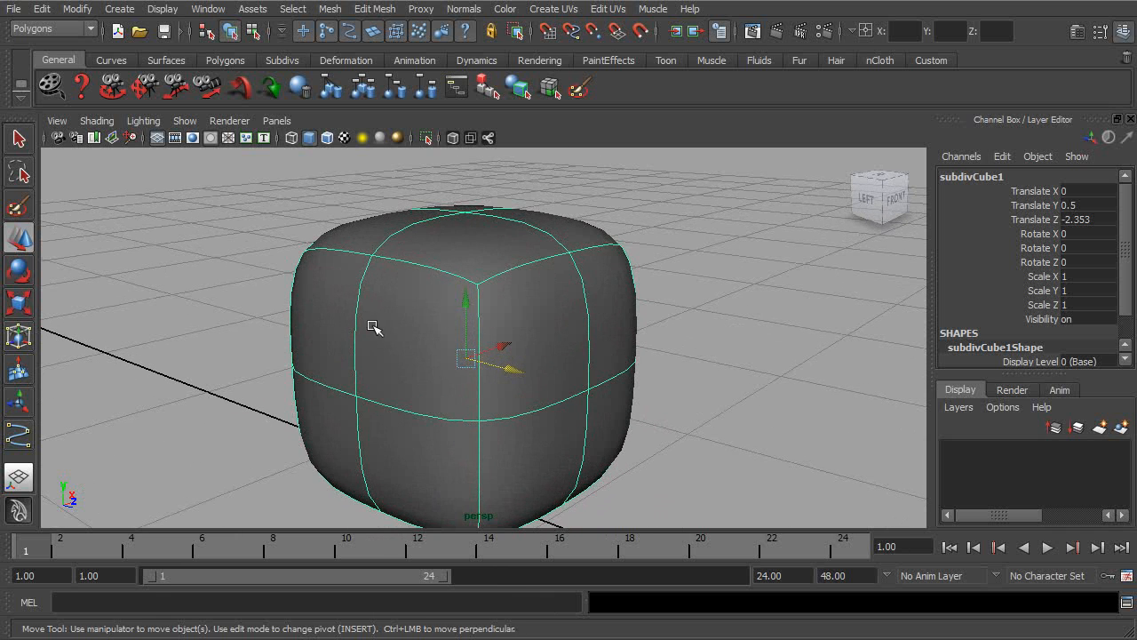
left_click_drag(507, 276, 493, 269, "alt")
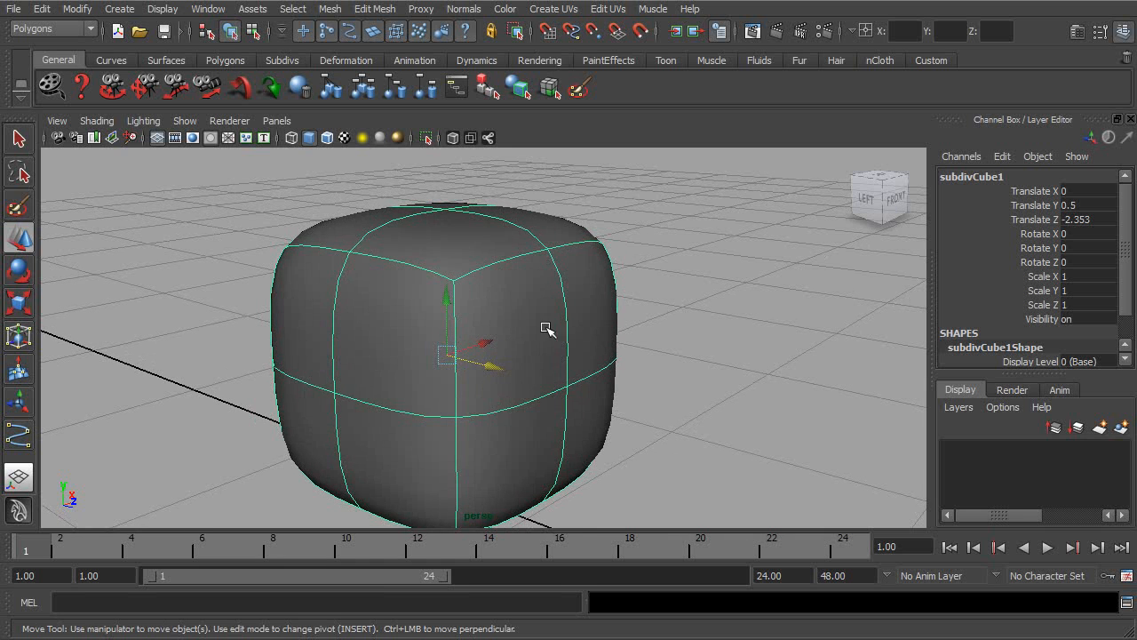
- Display the subdivision cube's vertices for inspection and reselect the cube as a whole object
right_click(477, 246)
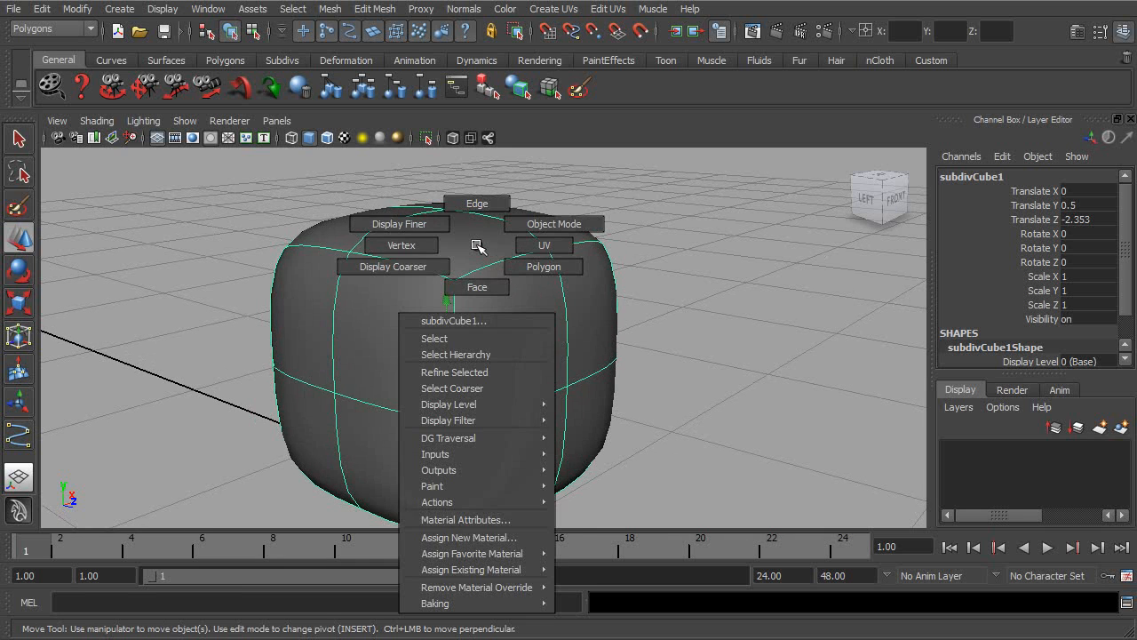
right_click_drag(480, 247, 426, 248)
middle_click_drag(430, 245, 522, 265, "alt")
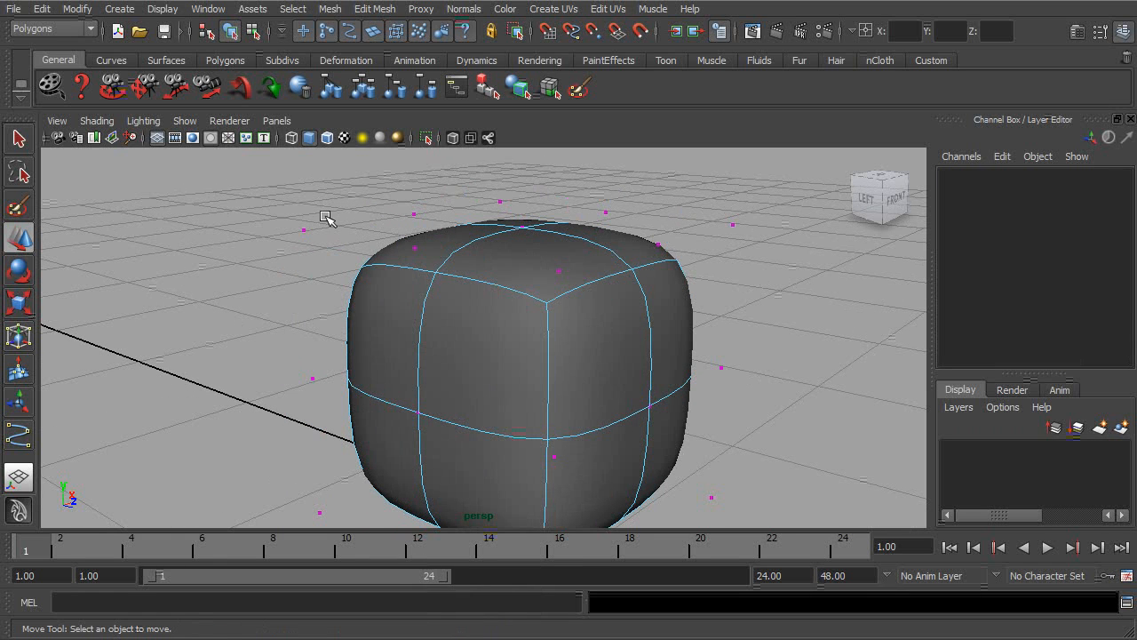
left_click_drag(706, 315, 581, 310, "alt")
mouse_move(714, 340)
left_mouse_down("alt")
mouse_move(652, 333)
mouse_move(720, 329)
mouse_move(708, 341)
left_mouse_up("alt")
left_click(674, 332)
left_click(353, 366)
middle_click_drag(354, 366, 461, 355, "alt")
right_click_drag(461, 355, 556, 327, "alt")
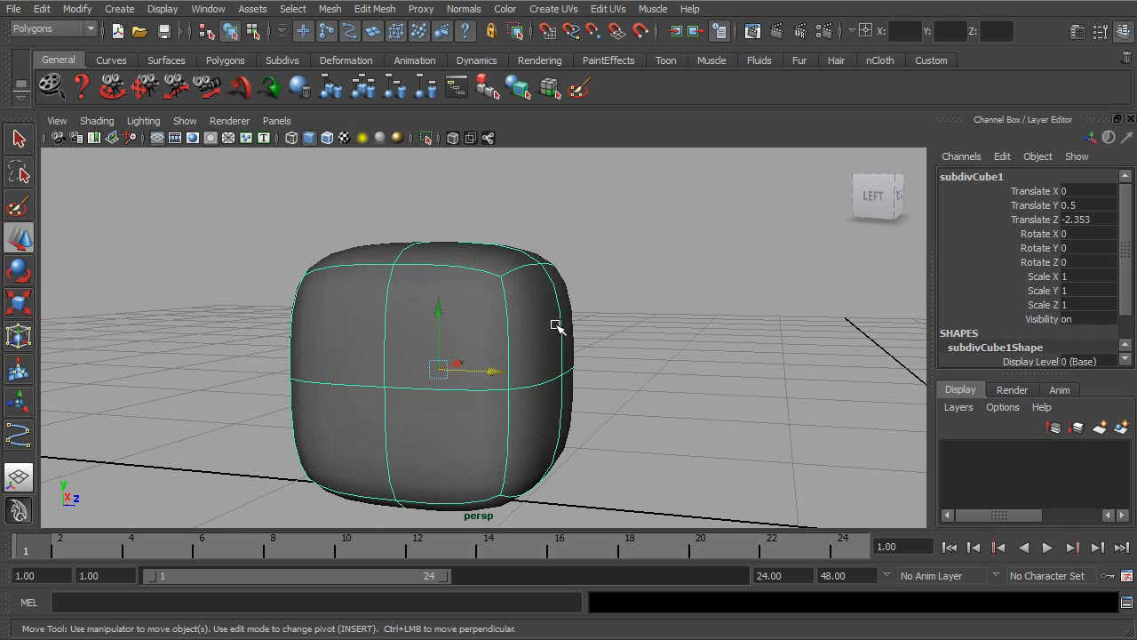
- Enter vertex mode on the subdivision cube and select the control vertex at its upper back corner
right_click_drag(484, 298, 408, 297)
left_click_drag(431, 296, 396, 315, "alt")
left_click_drag(388, 232, 333, 262)
left_click_drag(479, 308, 416, 343, "alt")
middle_click_drag(464, 302, 421, 347, "alt")
left_click_drag(422, 348, 534, 362, "alt")
middle_click_drag(535, 363, 526, 329, "alt")
right_click_drag(526, 329, 589, 353, "alt")
left_click_drag(503, 311, 545, 330, "alt")
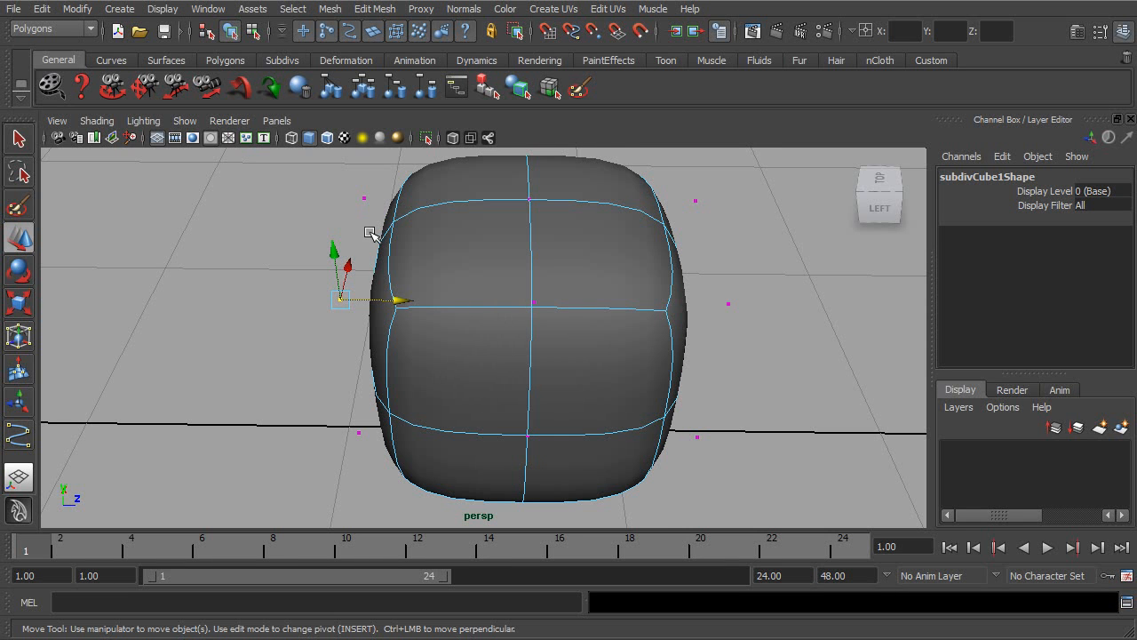
- Examine how the base-level control vertices sit around the subdivision cube's surface from several angles
left_click_drag(352, 287, 473, 331, "alt")
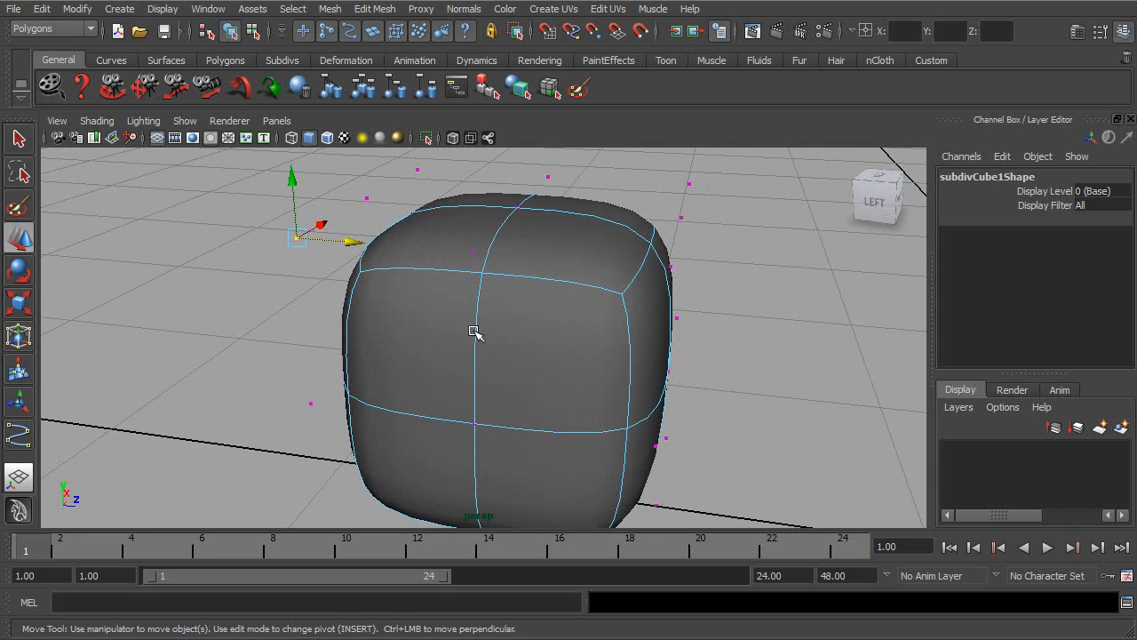
left_click_drag(373, 366, 413, 343, "alt")
left_click_drag(380, 273, 530, 303, "alt")
left_click_drag(420, 324, 494, 296, "alt")
middle_click_drag(387, 316, 521, 325, "alt")
right_click_drag(533, 333, 614, 338, "alt")
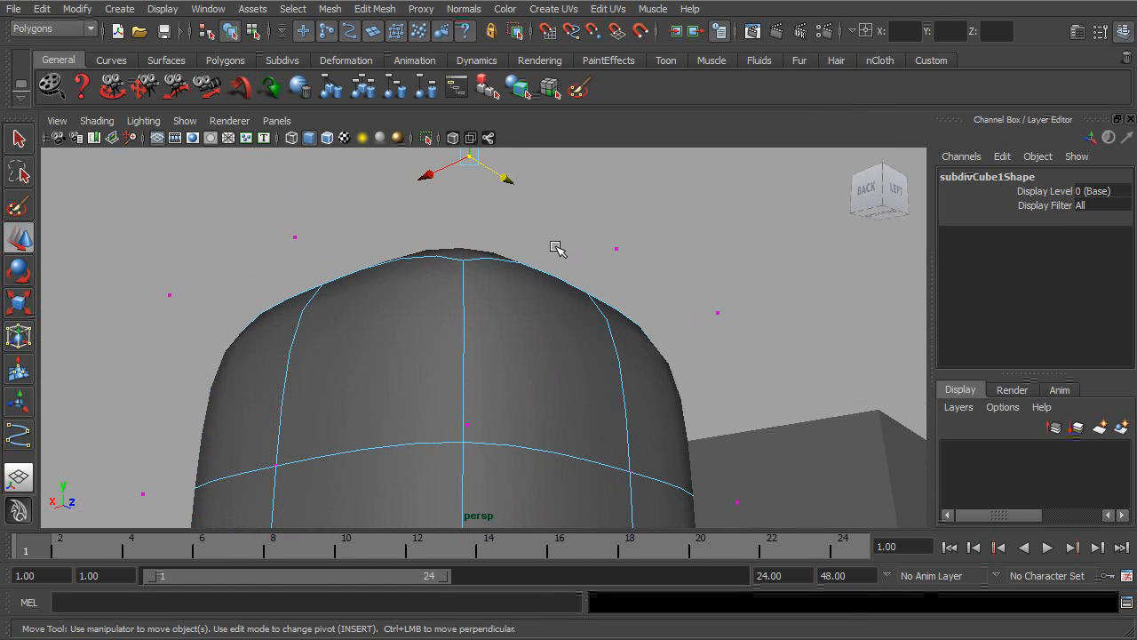
left_click_drag(423, 268, 353, 228, "alt")
left_click_drag(490, 231, 480, 383, "alt")
right_click_drag(480, 378, 433, 338, "alt")
middle_click_drag(434, 338, 397, 310, "alt")
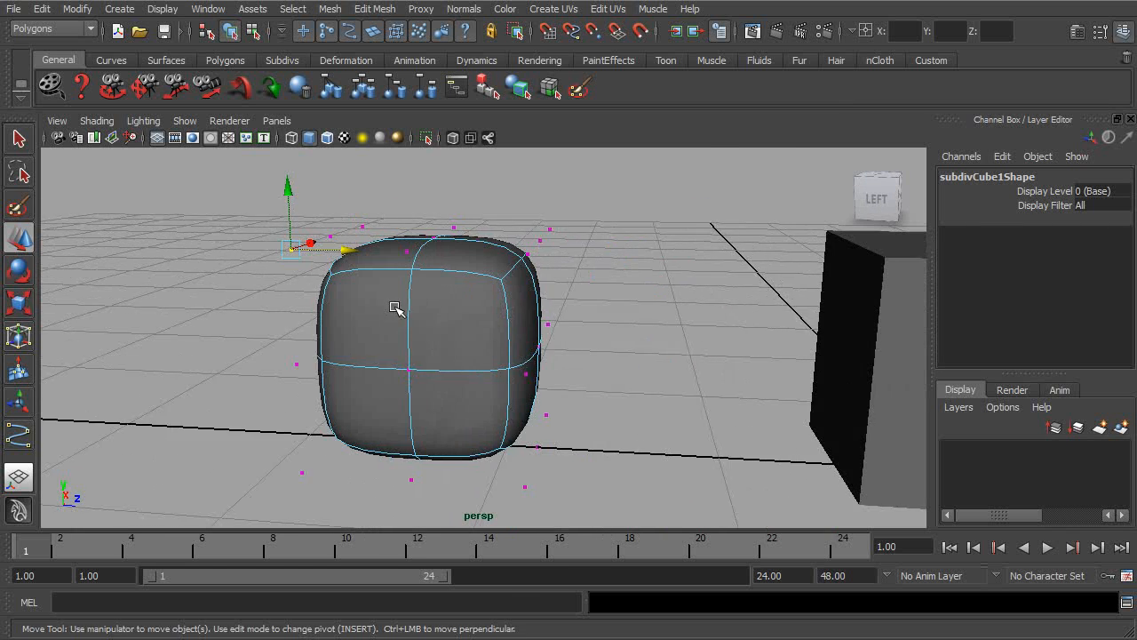
left_click_drag(529, 340, 493, 352, "alt")
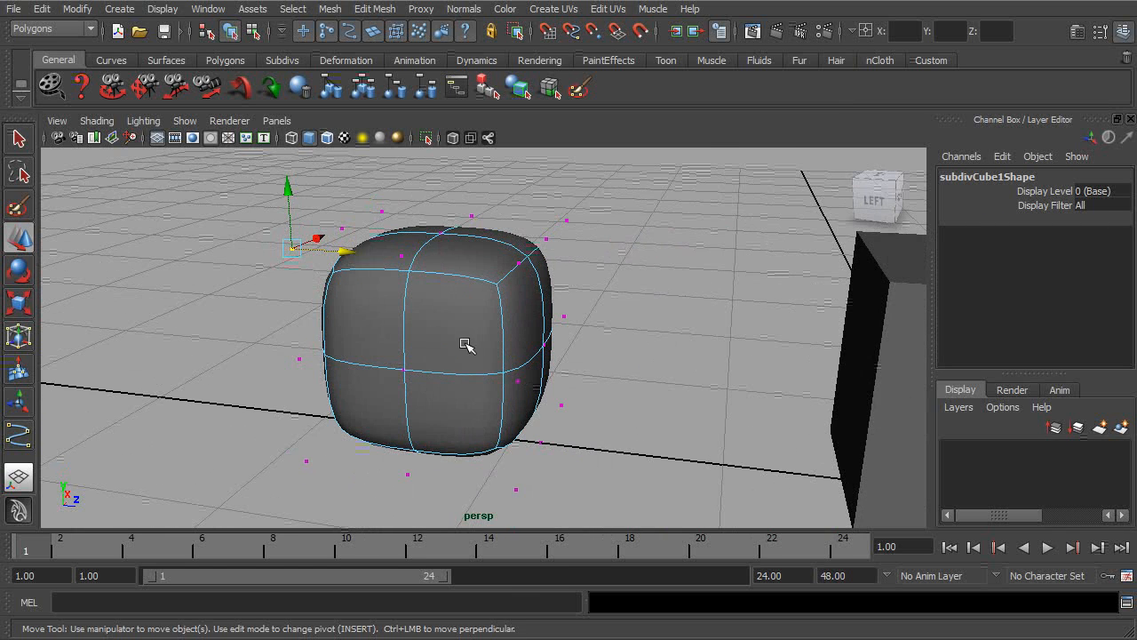
left_click_drag(536, 362, 487, 300, "alt")
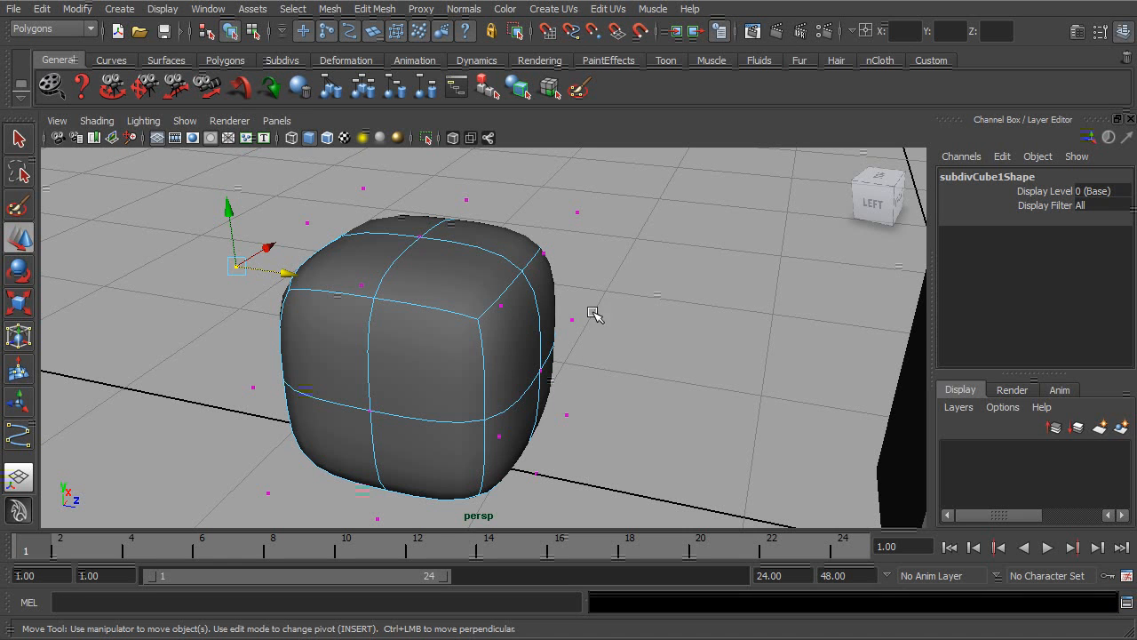
- Select the control vertices along the upper front edge of the subdivision cube and undo the last trial edit
left_click_drag(611, 332, 476, 304, "alt")
left_click(528, 265)
key("ctrl+z")
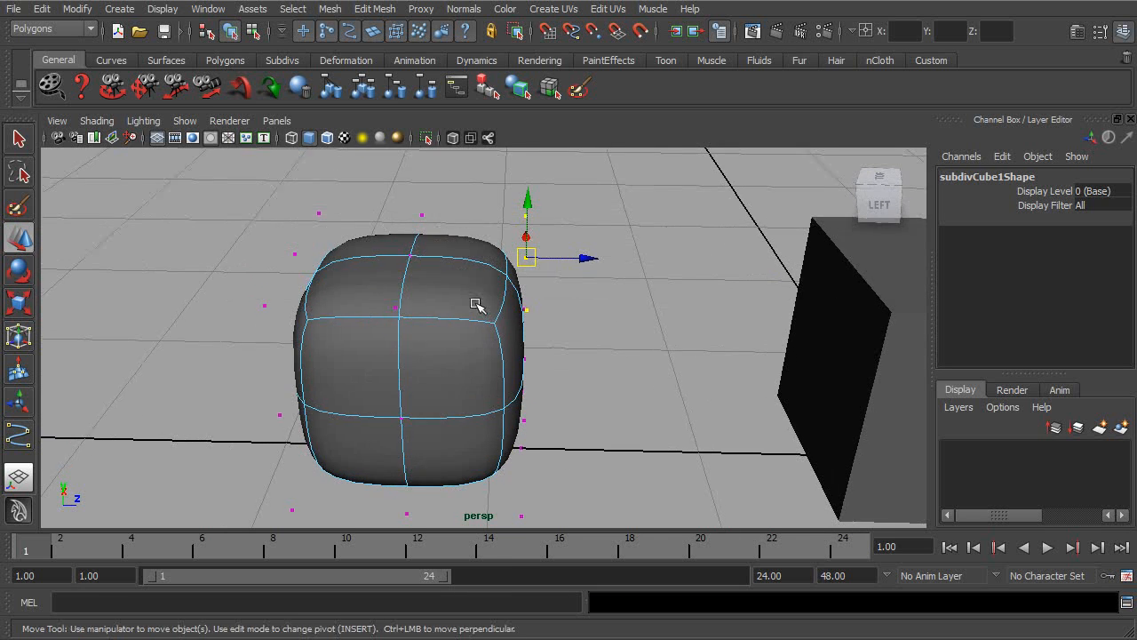
- Switch to edge mode, try moving the upper vertical corner edge along Z, and undo the move
left_click_drag(477, 221, 459, 323, "alt")
right_click(457, 319)
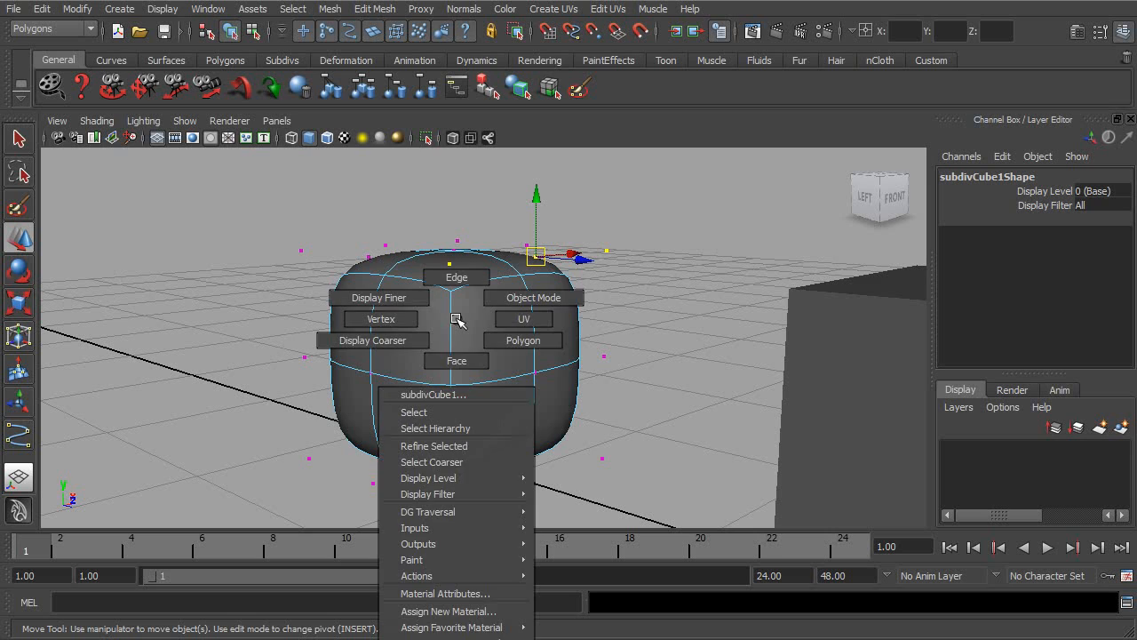
right_click_drag(458, 305, 461, 302)
left_click_drag(450, 317, 514, 328, "alt")
left_click_drag(393, 320, 501, 311, "alt")
left_click_drag(551, 353, 429, 393, "alt")
right_click_drag(429, 393, 533, 382, "alt")
left_click_drag(500, 358, 594, 411)
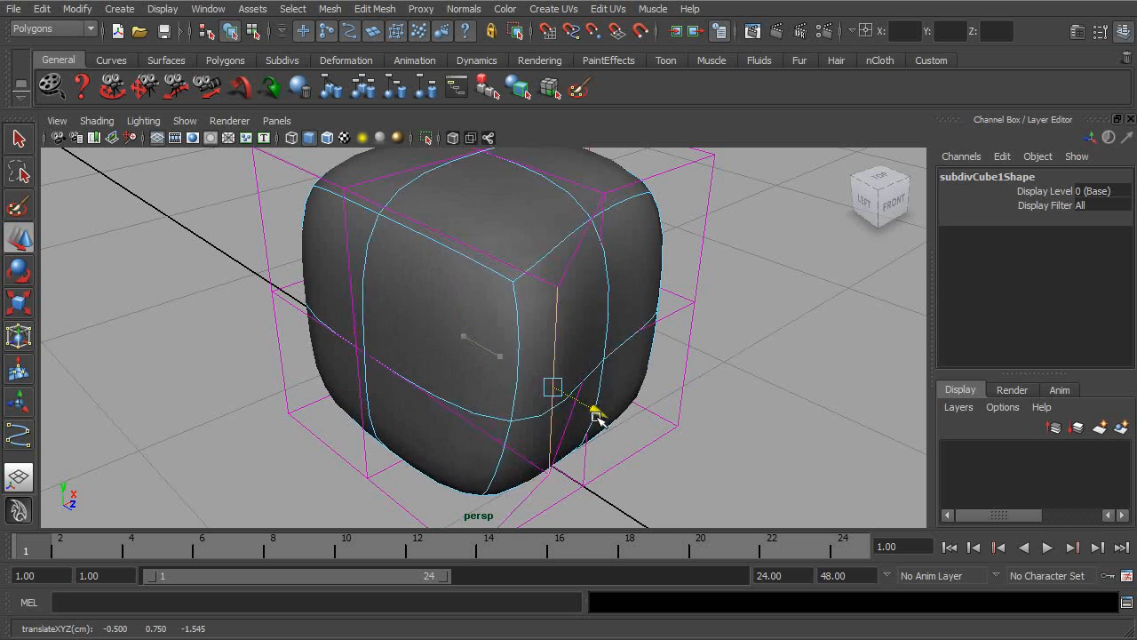
key("ctrl+z")
- Try moving another cage edge near the subdivision cube's upper front, and undo the trial edits
left_click(601, 242)
left_click_drag(636, 291, 662, 269)
key("ctrl+z")
key("ctrl+z")
- Switch to face mode and select an upper cage face on the cube's left side
left_click_drag(568, 240, 653, 290, "alt")
right_click(624, 251)
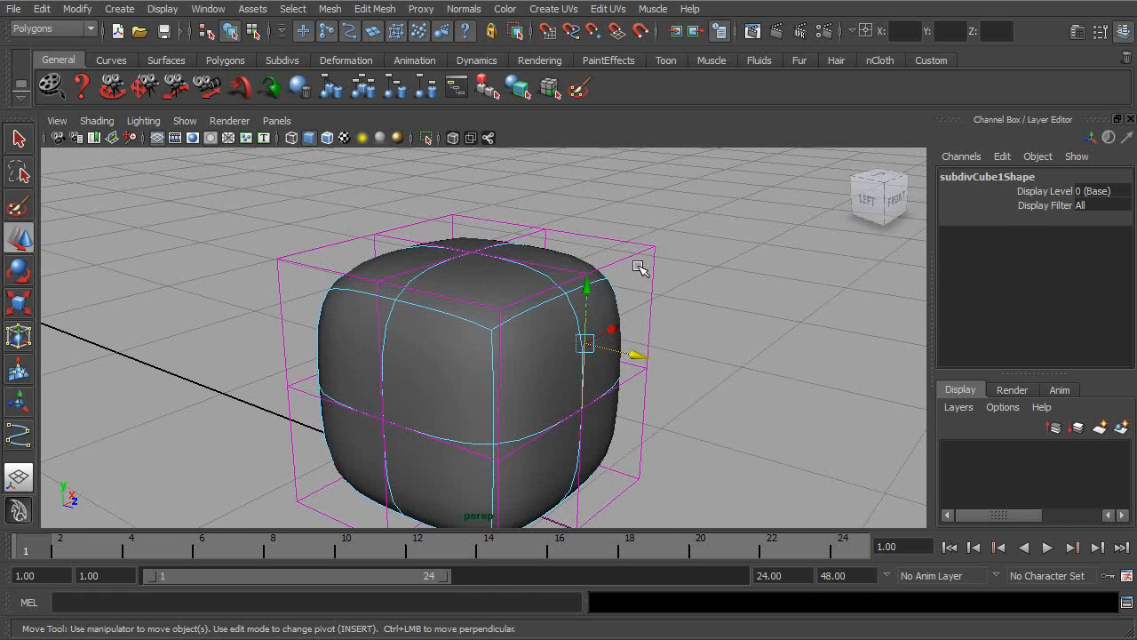
right_click_drag(639, 258, 564, 252)
left_click(434, 371)
left_click_drag(554, 374, 589, 325, "alt")
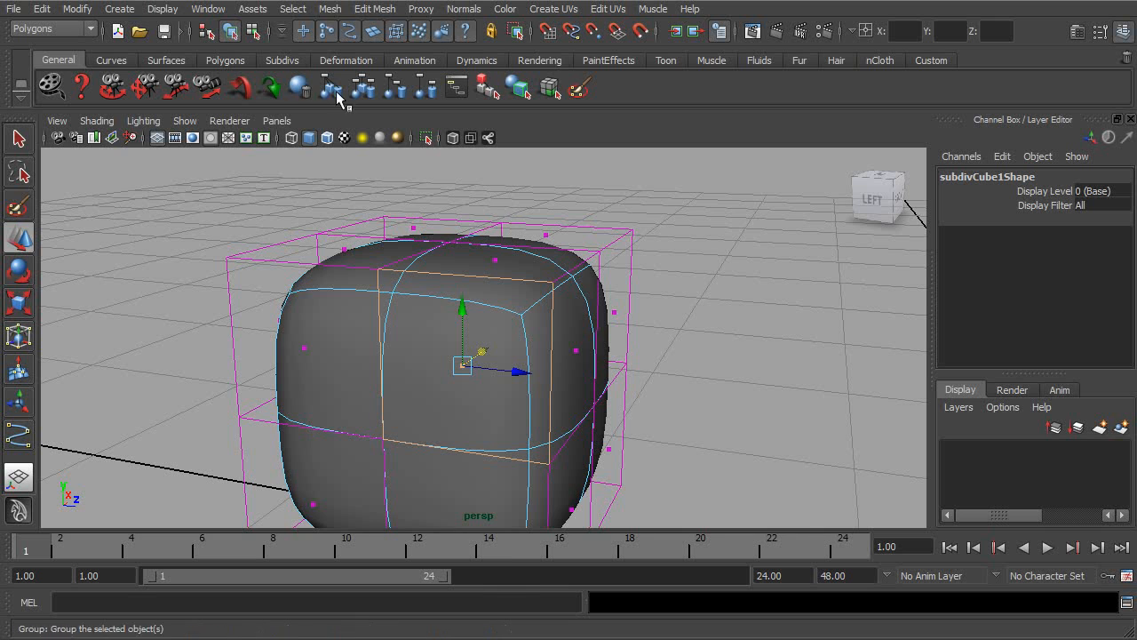
- Return to object selection mode with the whole subdivision cube selected
left_click(253, 34)
left_click(233, 35)
left_click(538, 279)
left_click(540, 280)
left_click_drag(602, 259, 522, 282, "alt")
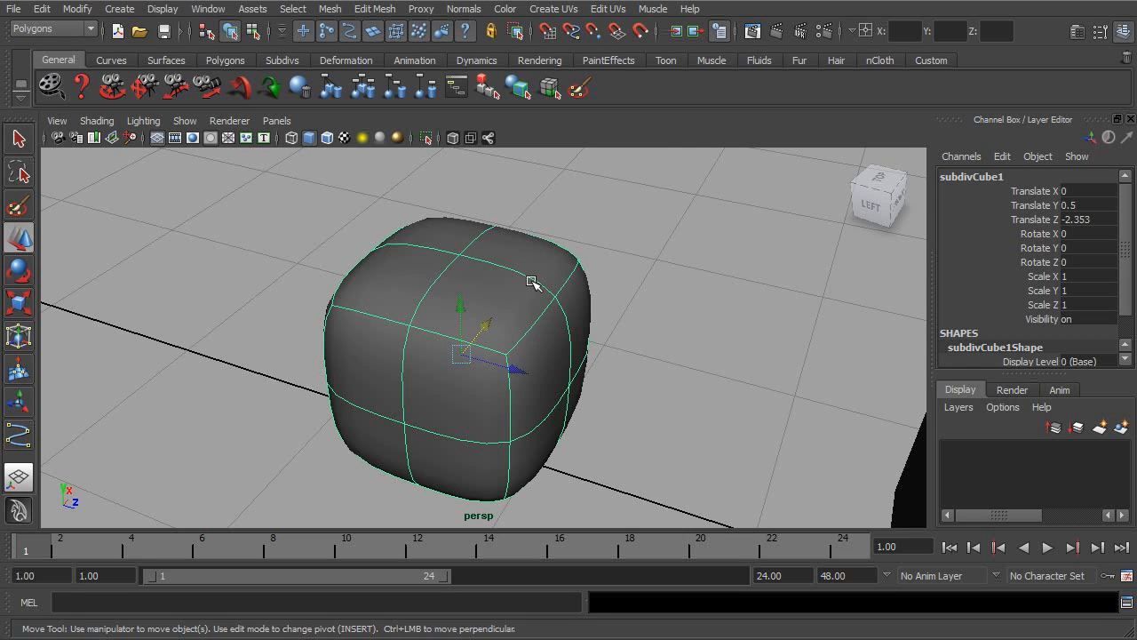
- Select the subdivision cube's upper vertices in vertex mode and refine them to display level 1
left_click_drag(531, 282, 541, 257, "alt")
middle_click_drag(542, 257, 518, 254, "alt")
left_click_drag(518, 254, 521, 295, "alt")
middle_click_drag(521, 295, 521, 306, "alt")
right_click_drag(521, 307, 525, 313, "alt")
right_click_drag(507, 292, 454, 292)
left_click_drag(444, 331, 497, 301, "alt")
left_click_drag(215, 225, 533, 287)
right_click_drag(514, 233, 514, 233)
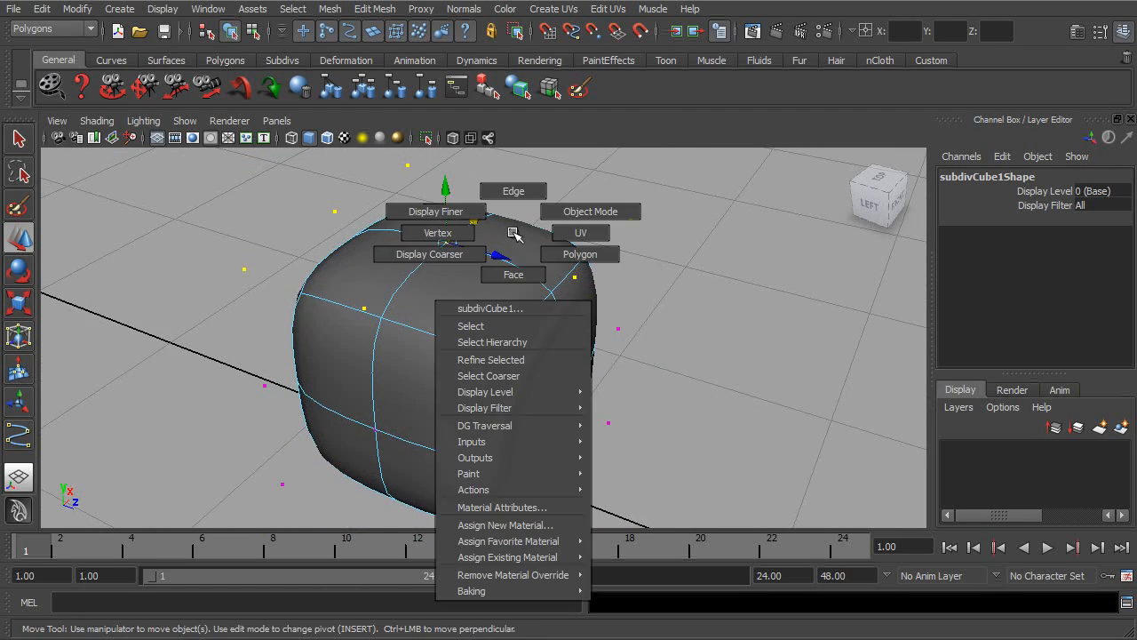
left_click(521, 358)
left_click_drag(551, 304, 613, 266, "alt")
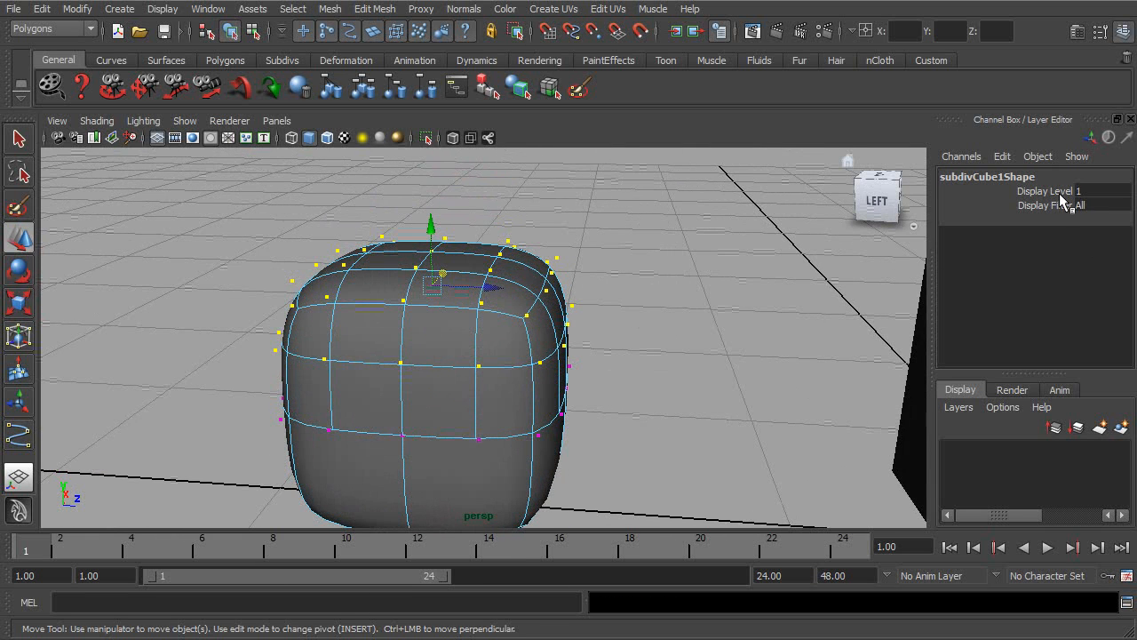
- Raise one refined vertex on the cube's top and push down a neighbouring one to sculpt a bump and dent
left_click_drag(604, 241, 515, 247, "alt")
left_click(508, 268)
left_click_drag(519, 224, 519, 186)
left_click(459, 242)
left_click_drag(461, 219, 515, 261)
- Select neighbouring vertices around the bump on the cube's top and refine them to display level 2
left_click(512, 259)
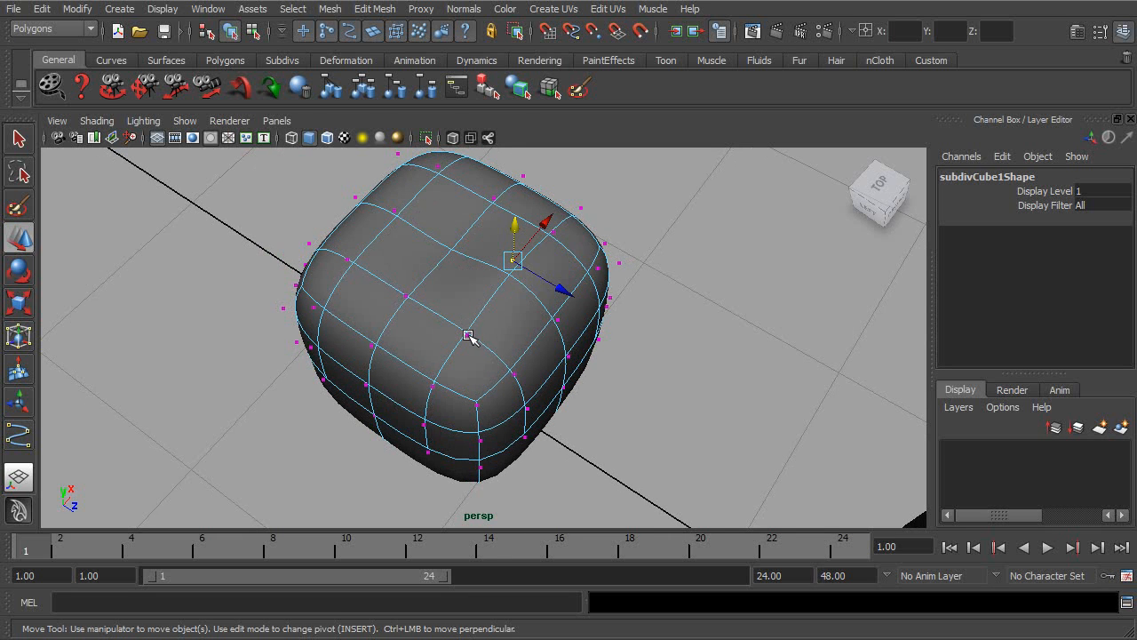
left_click(557, 320, "shift")
left_click(513, 374, "shift")
left_click_drag(493, 338, 619, 266, "alt")
right_click(634, 213)
right_click(534, 263)
right_click(543, 290)
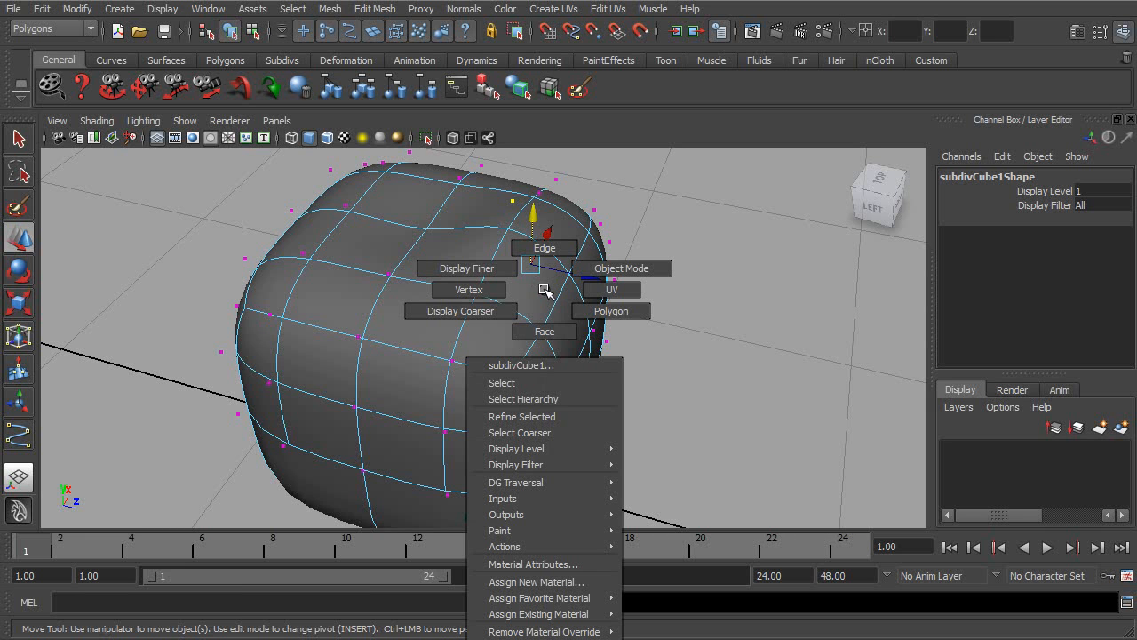
left_click(538, 417)
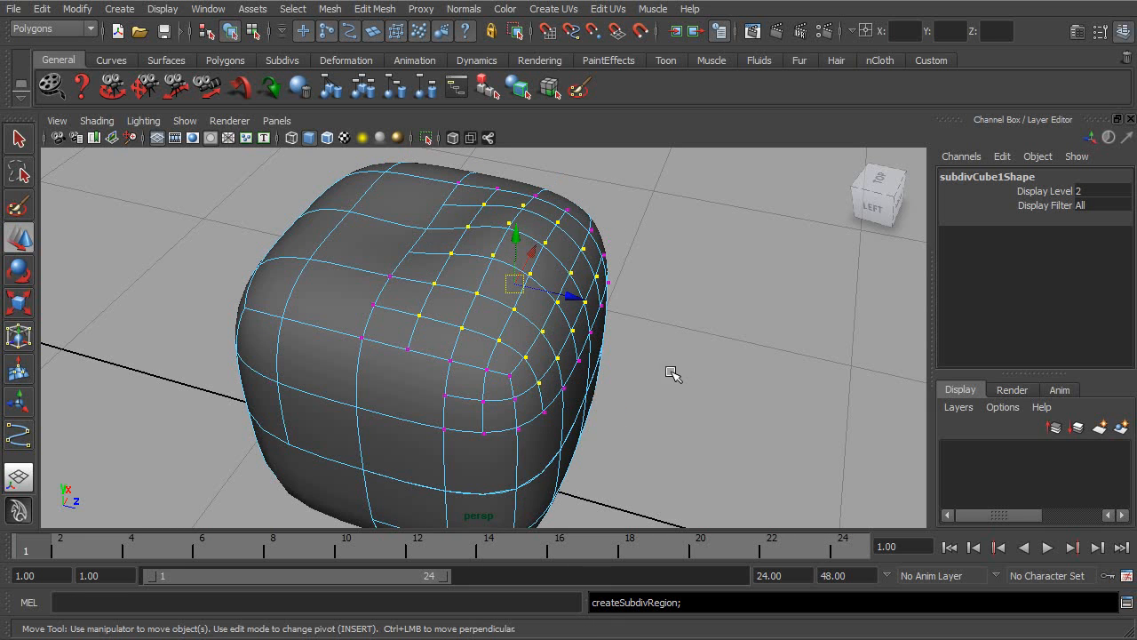
- Select individual level 2 vertices on the cube's top and move them to sculpt a finer dent near the corner
left_click_drag(676, 326, 603, 328, "alt")
scroll(605, 334, "up", 3)
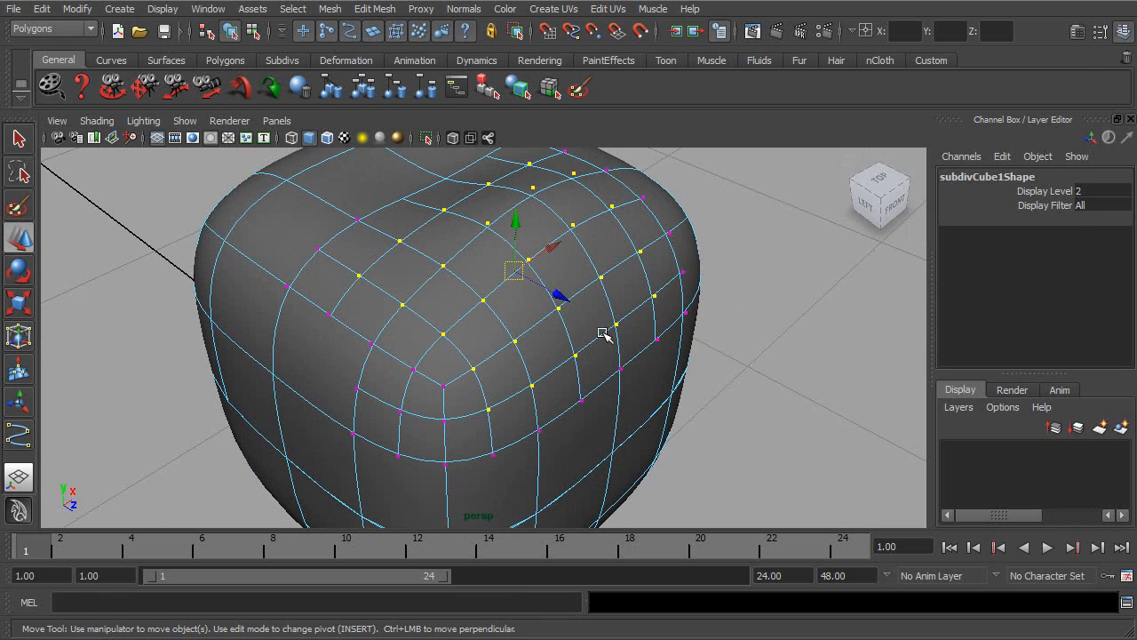
left_click(596, 318)
left_click(559, 311)
mouse_move(602, 328)
left_mouse_down()
mouse_move(640, 345)
mouse_move(569, 313)
mouse_move(501, 311)
mouse_move(545, 350)
mouse_move(601, 335)
left_mouse_up()
left_click(525, 314)
left_click(482, 303)
right_click_drag(602, 335, 444, 287, "alt")
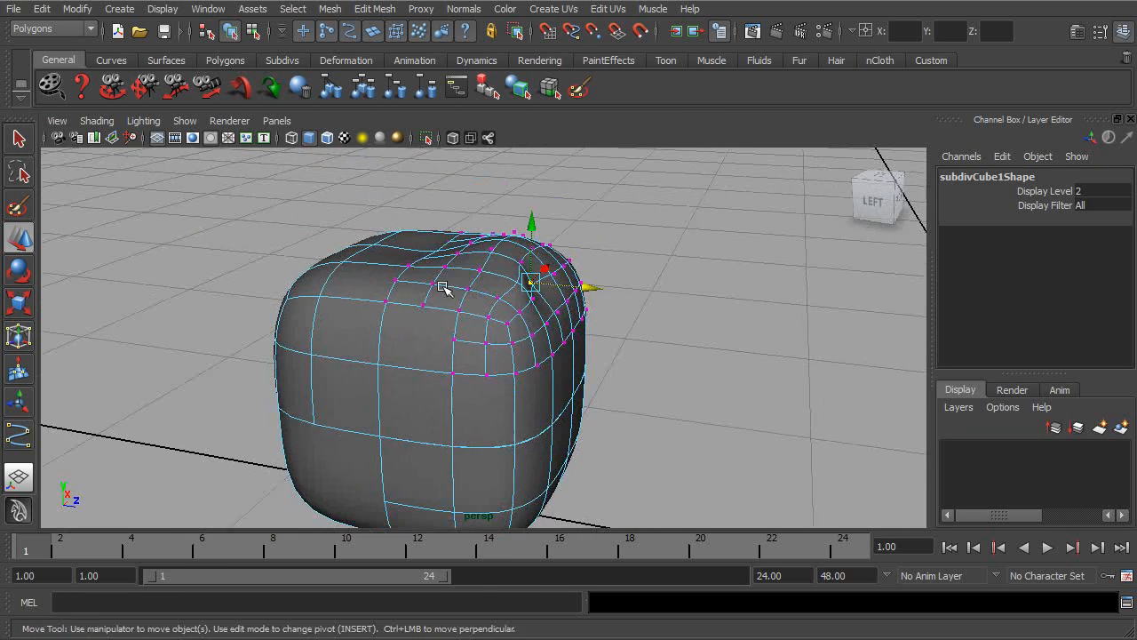
- Return to object selection mode and switch the subdivision cube to the coarser display level 1
left_click(230, 31)
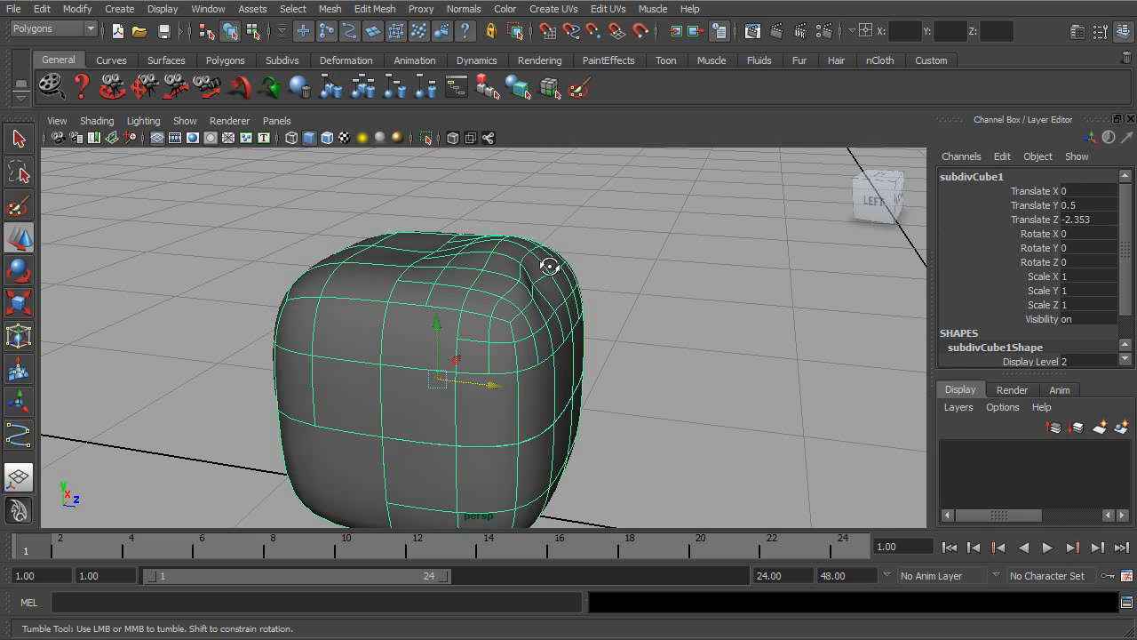
left_click_drag(545, 254, 548, 267, "alt")
right_click(453, 263)
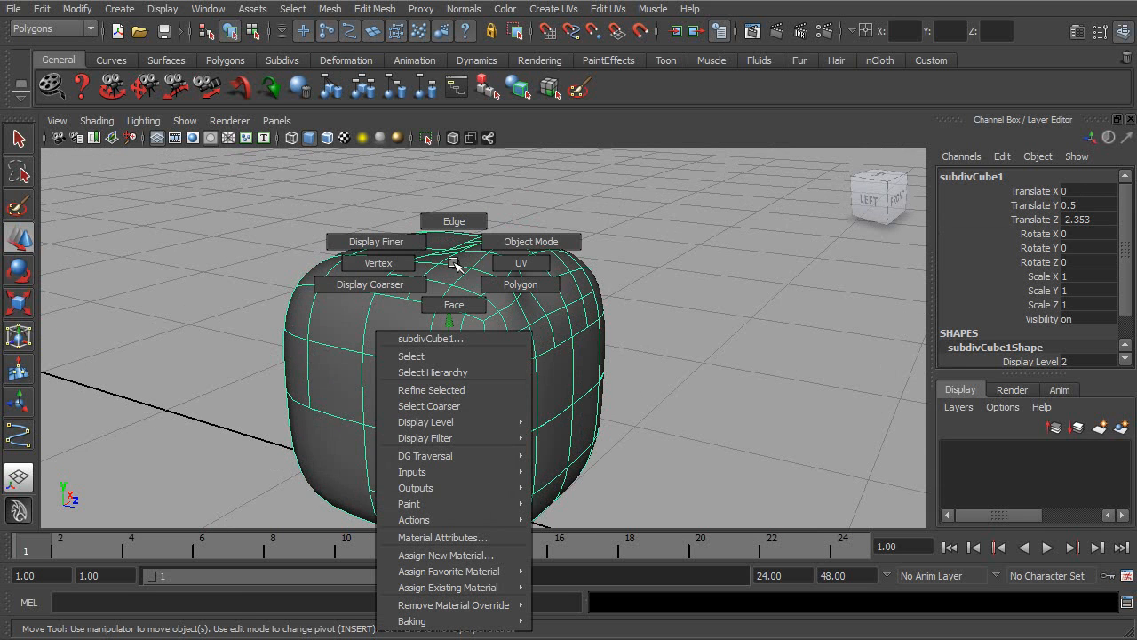
right_click_drag(407, 248, 414, 276)
scroll(1123, 306, "down", 2)
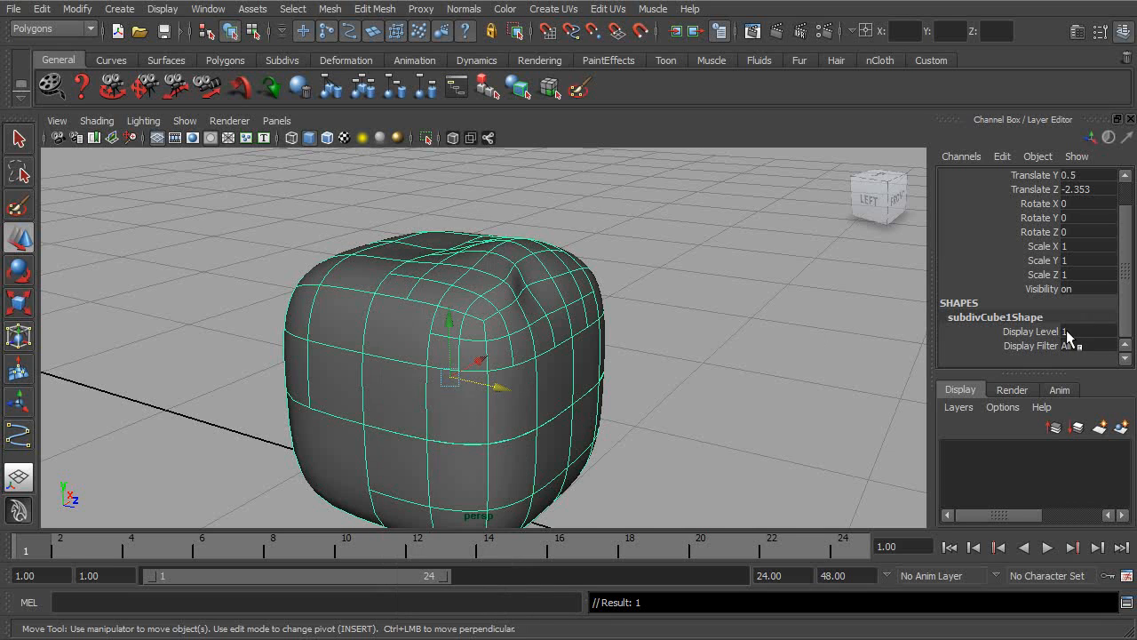
- Try moving vertices near the subdivision cube's upper corner in vertex mode, and undo the move
right_click_drag(505, 293, 448, 278)
left_click_drag(527, 279, 424, 180, "alt")
left_click(230, 31)
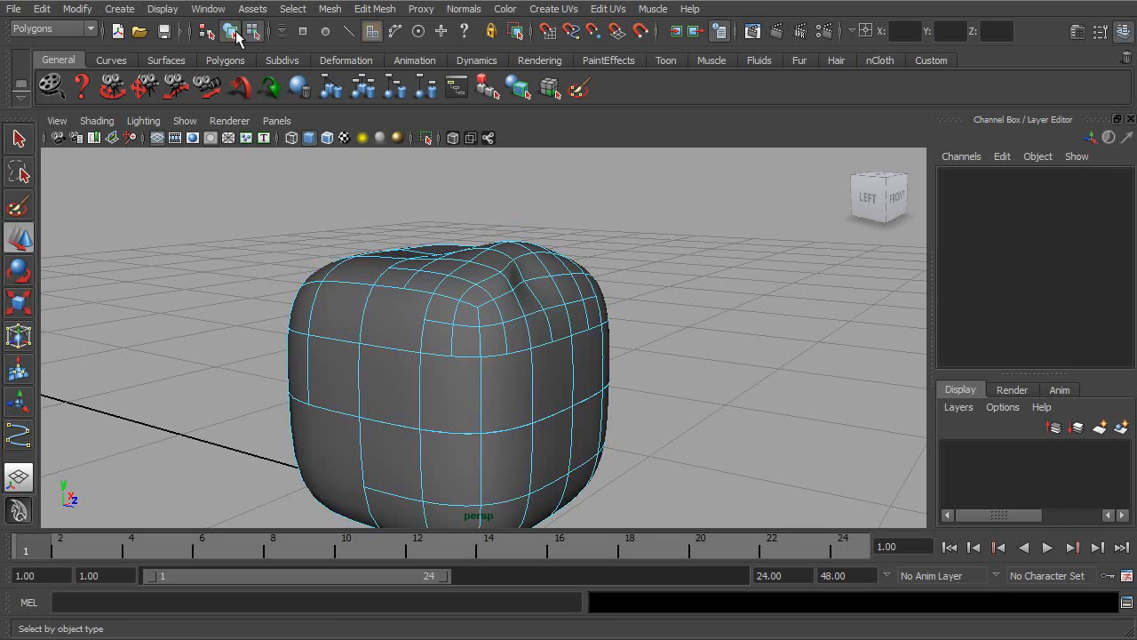
right_click_drag(528, 319, 493, 323)
left_click_drag(578, 340, 515, 292, "alt")
right_click_drag(515, 292, 440, 297)
left_click_drag(483, 293, 608, 275, "alt")
left_click_drag(626, 231, 535, 272)
mouse_move(610, 294)
left_mouse_down("alt")
mouse_move(538, 341)
mouse_move(554, 287)
mouse_move(533, 285)
mouse_move(627, 286)
left_mouse_up("alt")
mouse_move(629, 258)
left_mouse_down()
mouse_move(769, 285)
mouse_move(574, 285)
mouse_move(737, 299)
mouse_move(639, 266)
left_mouse_up()
left_click_drag(640, 266, 584, 264, "alt")
key("ctrl+z")
- Switch the subdivision cube to edge mode and select the outer edges around its back face at display level 0
right_click_drag(679, 318, 477, 274, "alt")
left_click_drag(477, 273, 553, 299, "alt")
left_click_drag(471, 300, 436, 256, "alt")
right_click(438, 258)
right_click_drag(438, 258, 439, 220)
left_click_drag(442, 236, 350, 311, "alt")
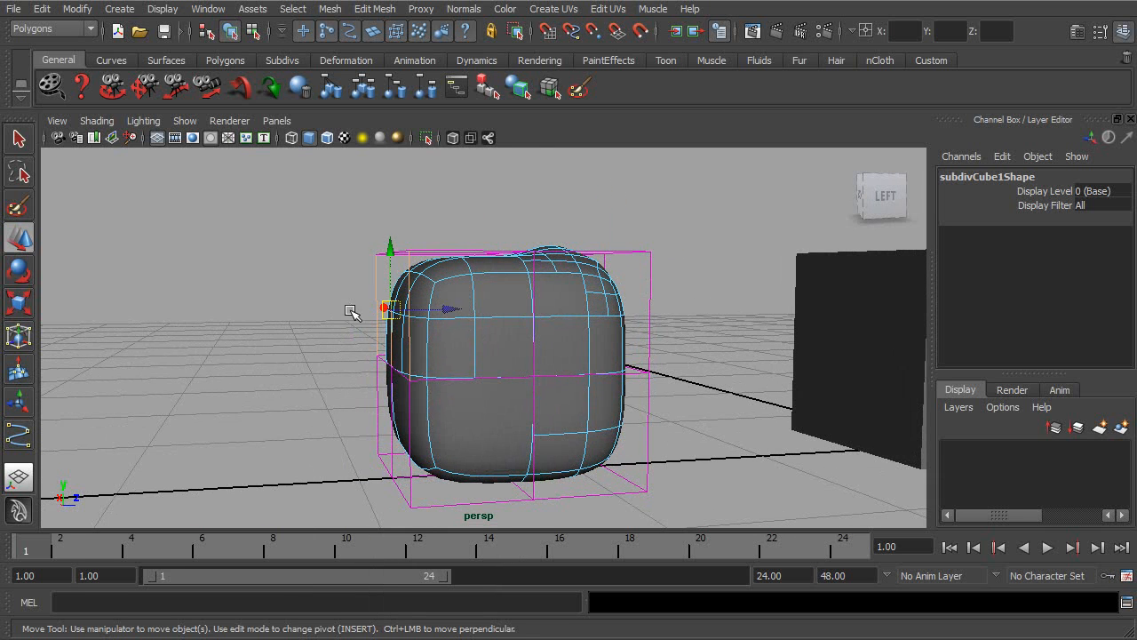
left_click_drag(415, 401, 426, 443, "shift")
left_click_drag(426, 489, 402, 494, "shift")
left_click(379, 472, "shift")
left_click_drag(420, 417, 426, 436, "alt")
left_click_drag(415, 298, 406, 323, "alt")
left_click(410, 286, "shift")
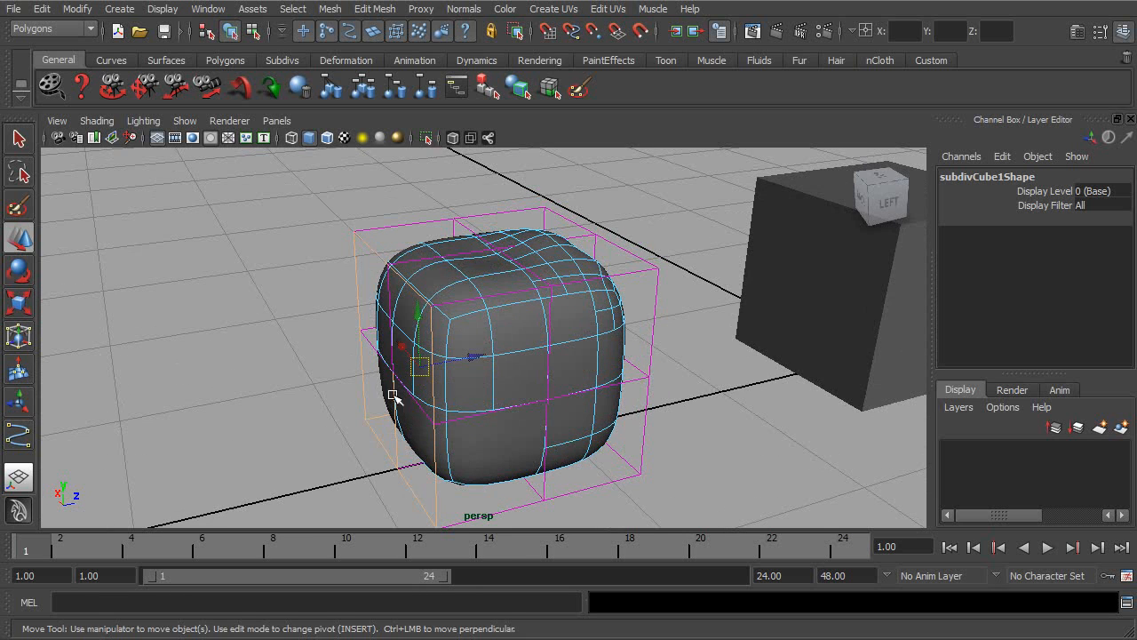
left_click_drag(396, 402, 471, 285, "alt")
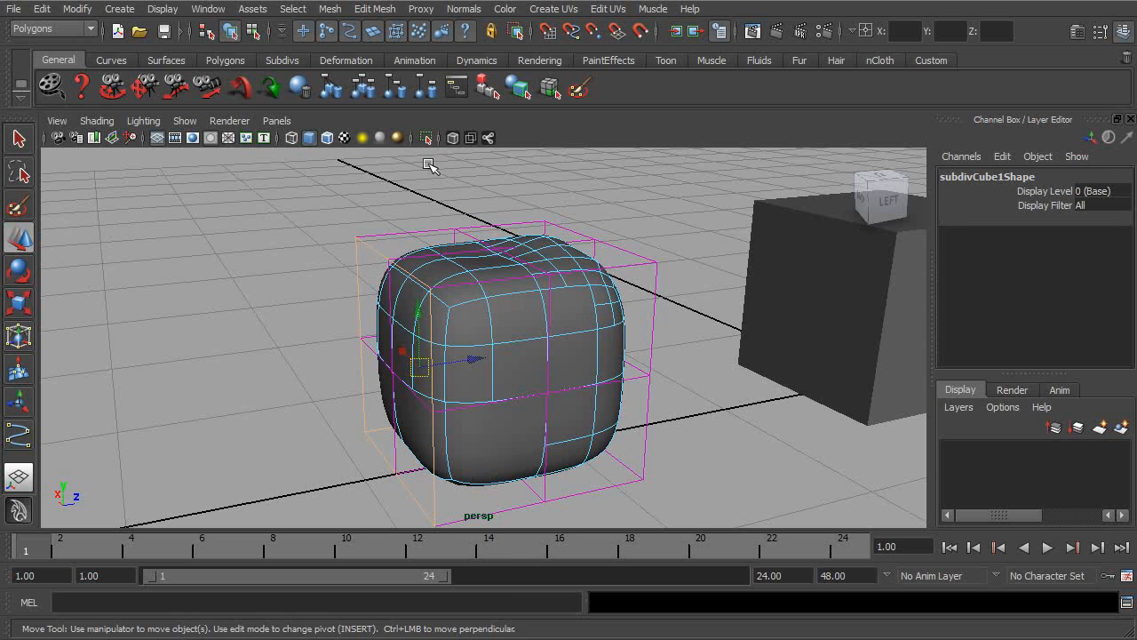
- Switch to the Surfaces menu set, try a full crease on the selected back edges, and undo it
left_click(77, 29)
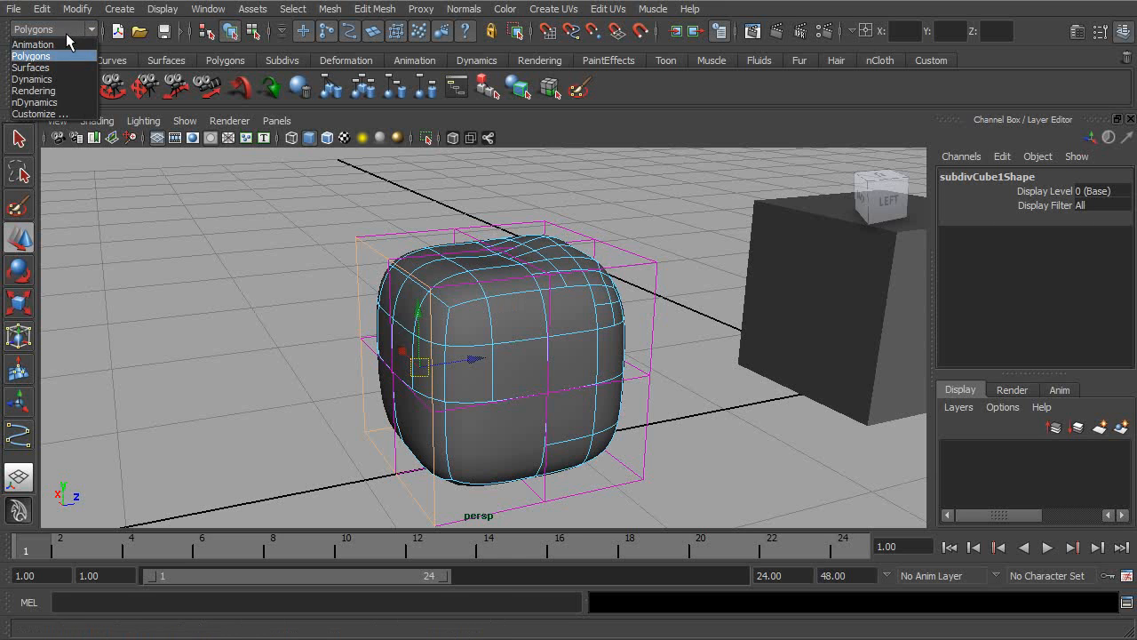
left_click(36, 67)
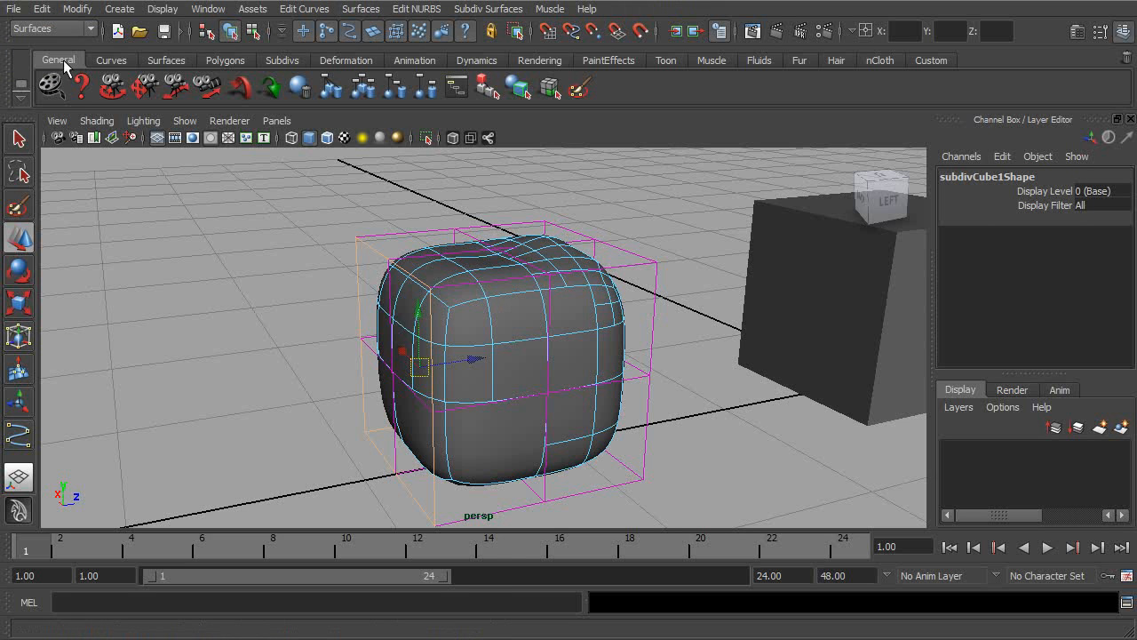
left_click(493, 10)
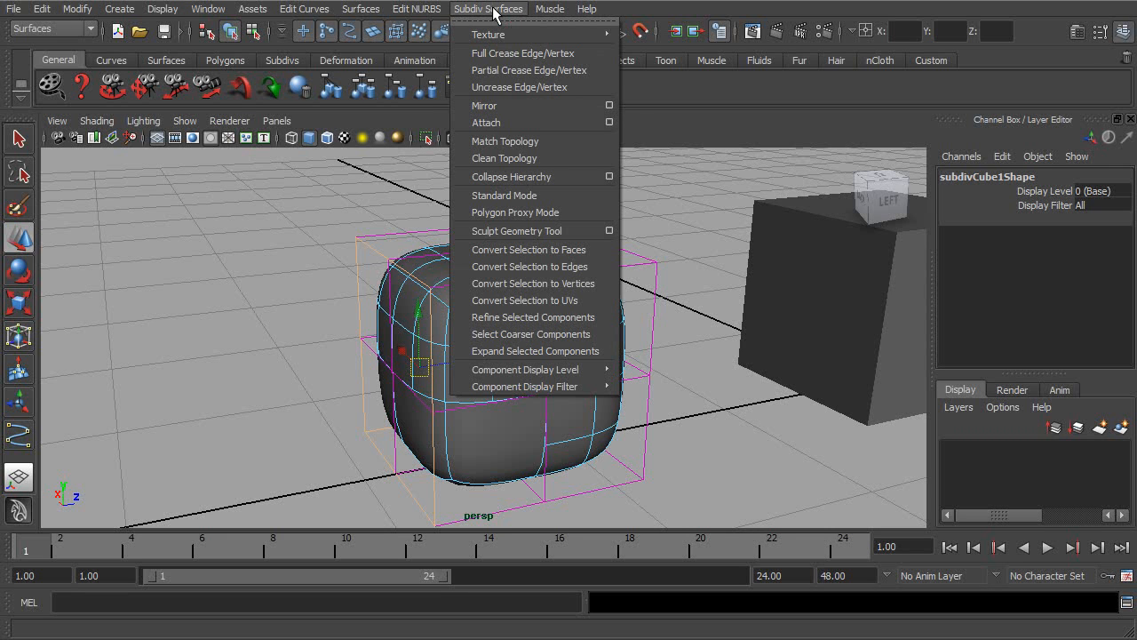
left_click(523, 53)
left_click_drag(516, 183, 516, 237, "alt")
key("ctrl+z")
- Add the missing edge of the back face, apply a full crease to the selected edges, and return to object selection mode
left_click_drag(473, 335, 408, 419, "alt")
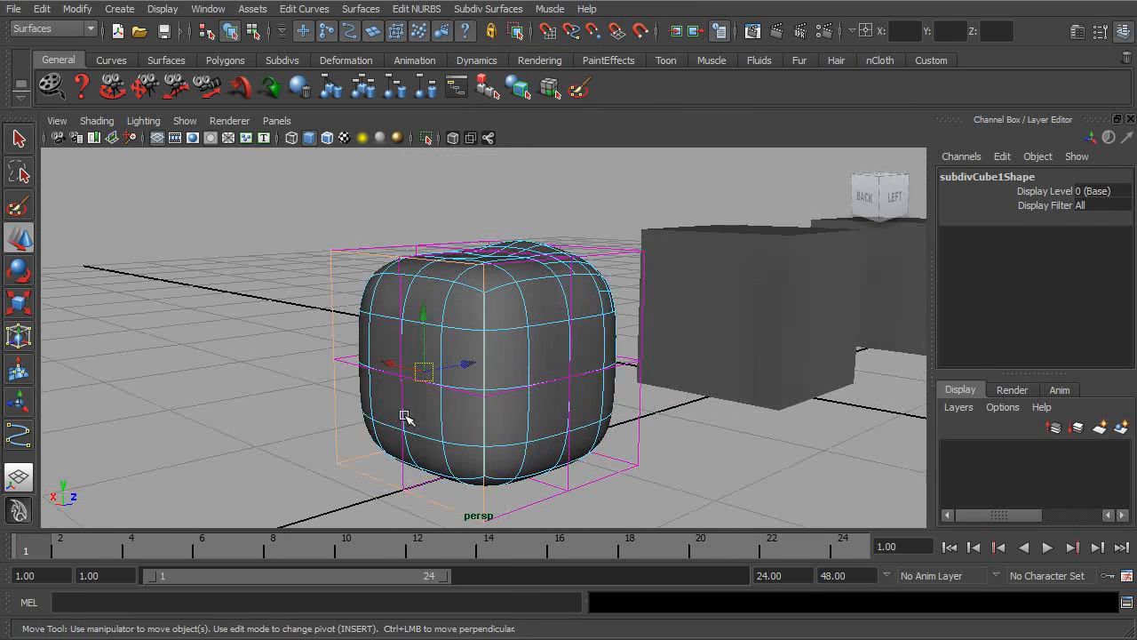
left_click(488, 9)
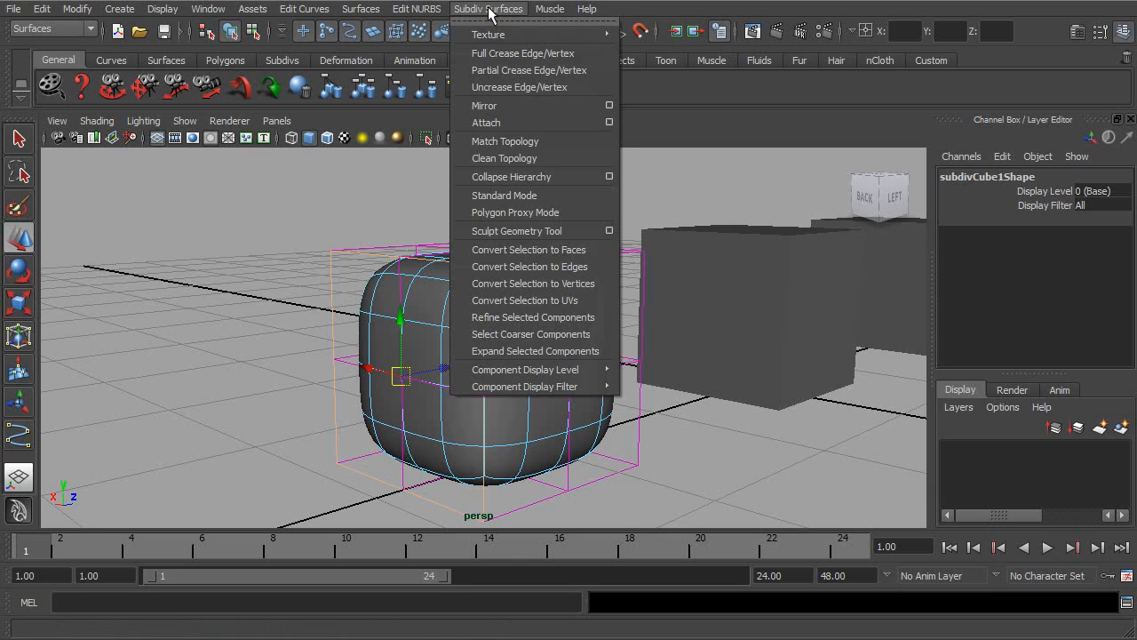
left_click(496, 54)
left_click_drag(520, 284, 427, 319, "alt")
left_click(255, 34)
left_click(233, 33)
left_click_drag(467, 227, 437, 252, "alt")
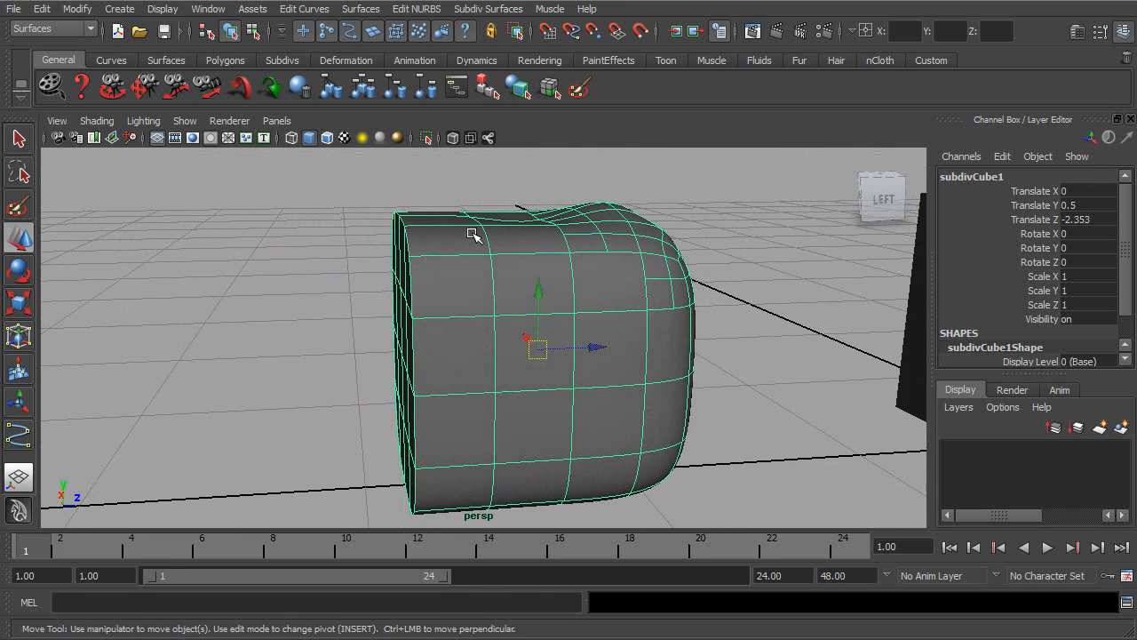
- Display the subdivision cube's edges and examine the creased edges around its back face
right_click(472, 233)
right_click_drag(472, 234, 478, 206)
left_click_drag(478, 206, 410, 209, "alt")
left_click_drag(518, 210, 533, 227, "alt")
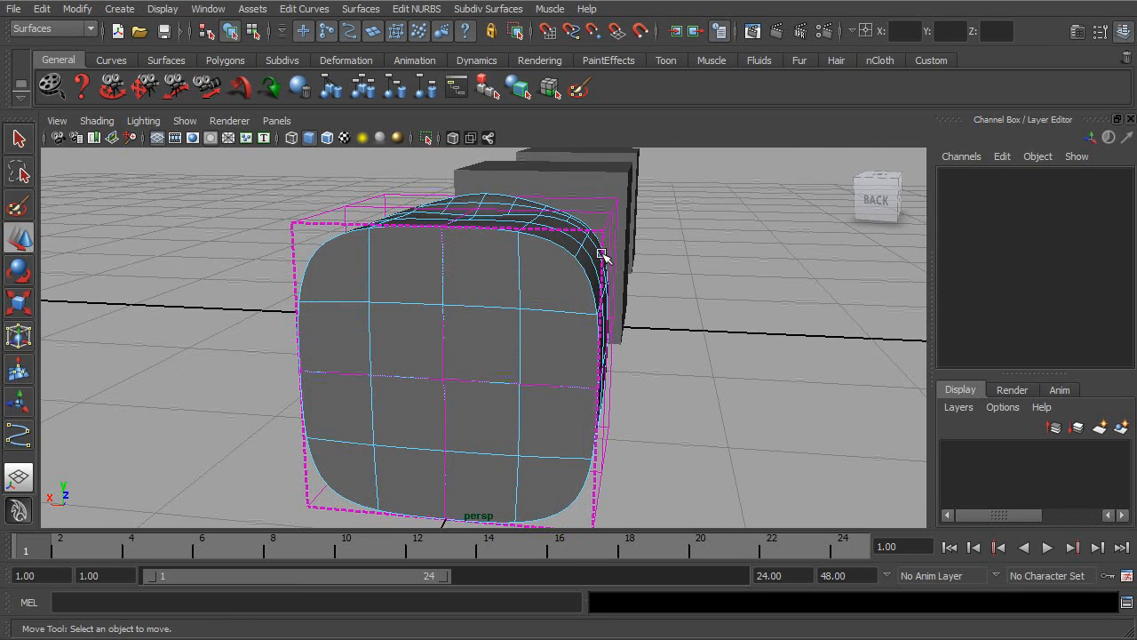
left_click_drag(622, 284, 547, 226, "alt")
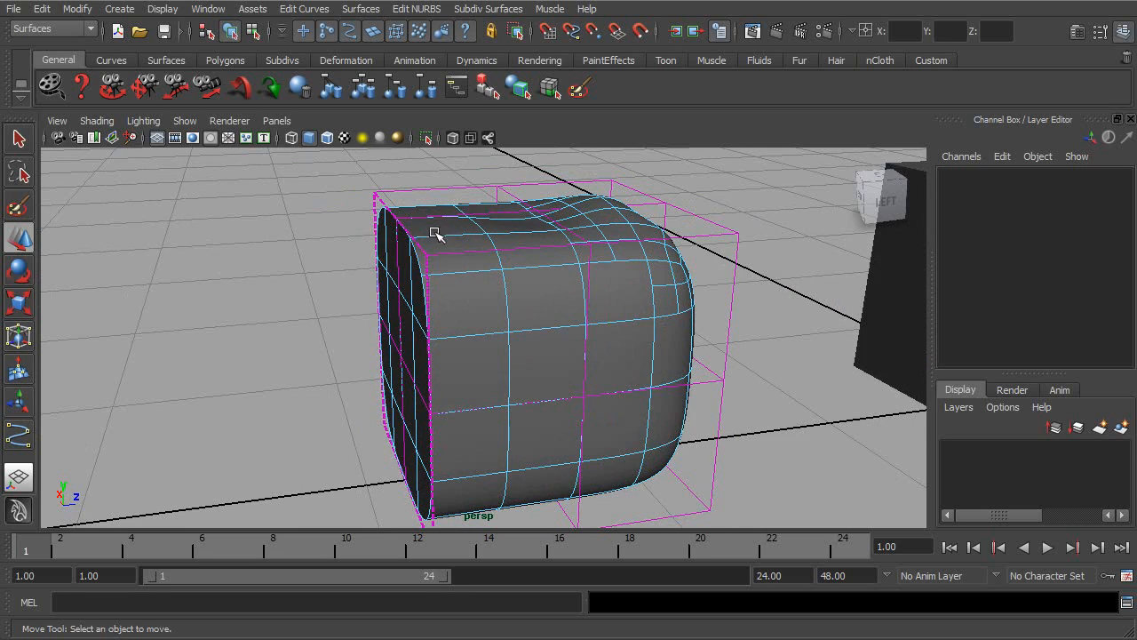
left_click_drag(411, 238, 495, 239, "alt")
right_click_drag(495, 240, 488, 233, "alt")
- Leave component mode and reselect the whole subdivision cube
left_click(253, 33)
left_click(211, 34)
left_click(348, 251)
left_click_drag(480, 278, 364, 292, "alt")
right_click_drag(391, 282, 432, 319, "alt")
left_click(459, 313)
- Examine the subdivision cube's creased back and sculpted corner from several angles, comparing it with the plain polygon cube
left_click_drag(503, 299, 452, 254, "alt")
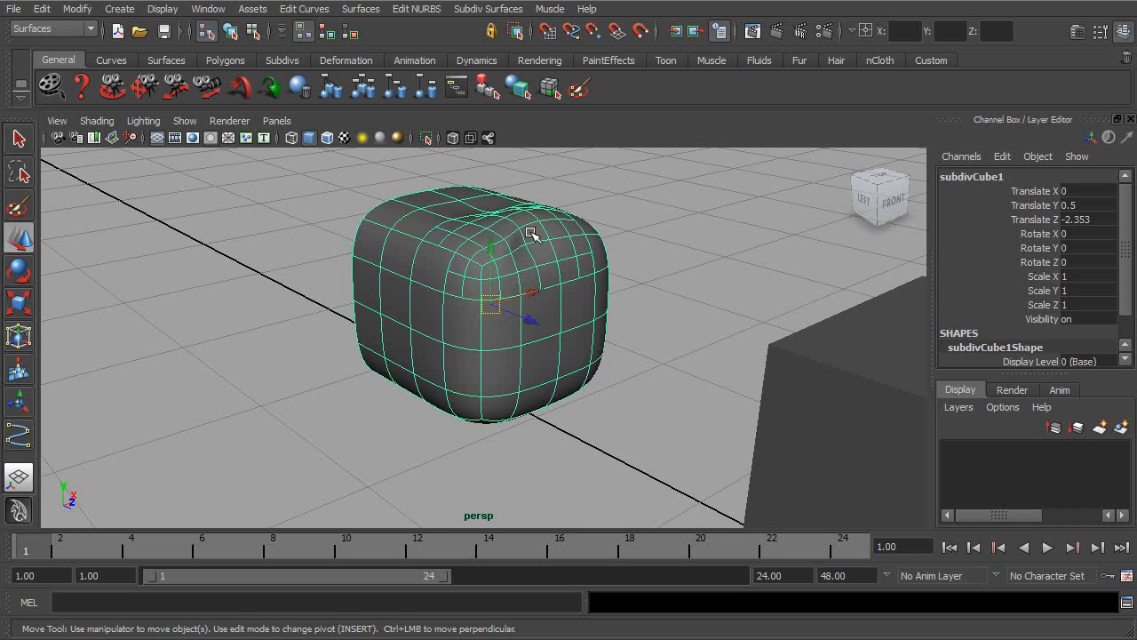
left_click_drag(460, 274, 604, 279, "alt")
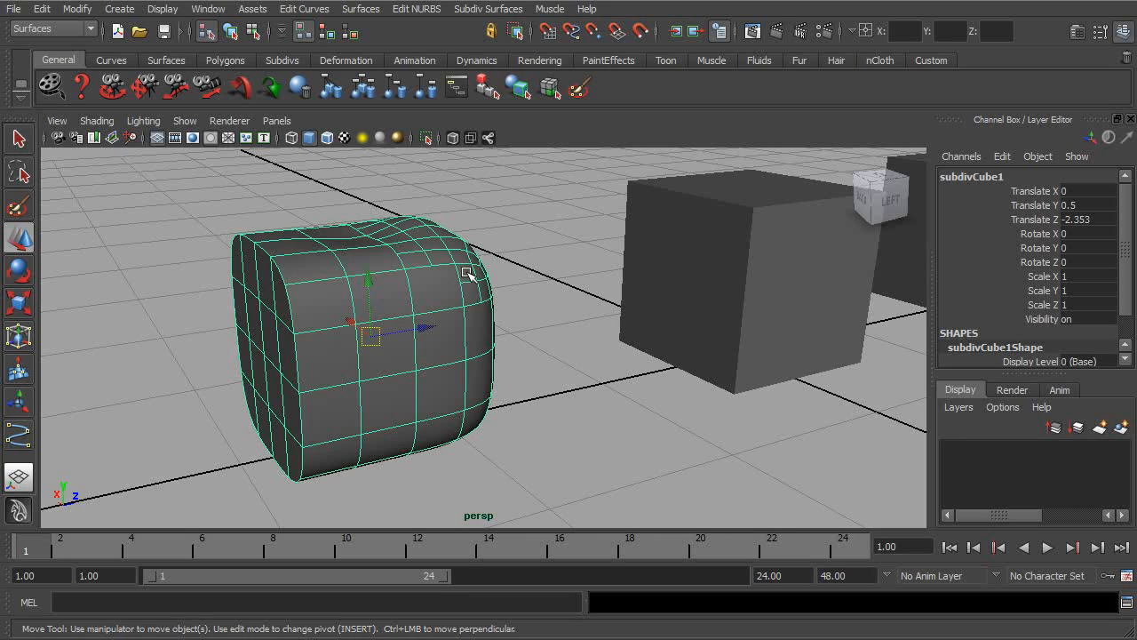
left_click_drag(559, 325, 329, 315, "alt")
right_click_drag(330, 315, 537, 358, "alt")
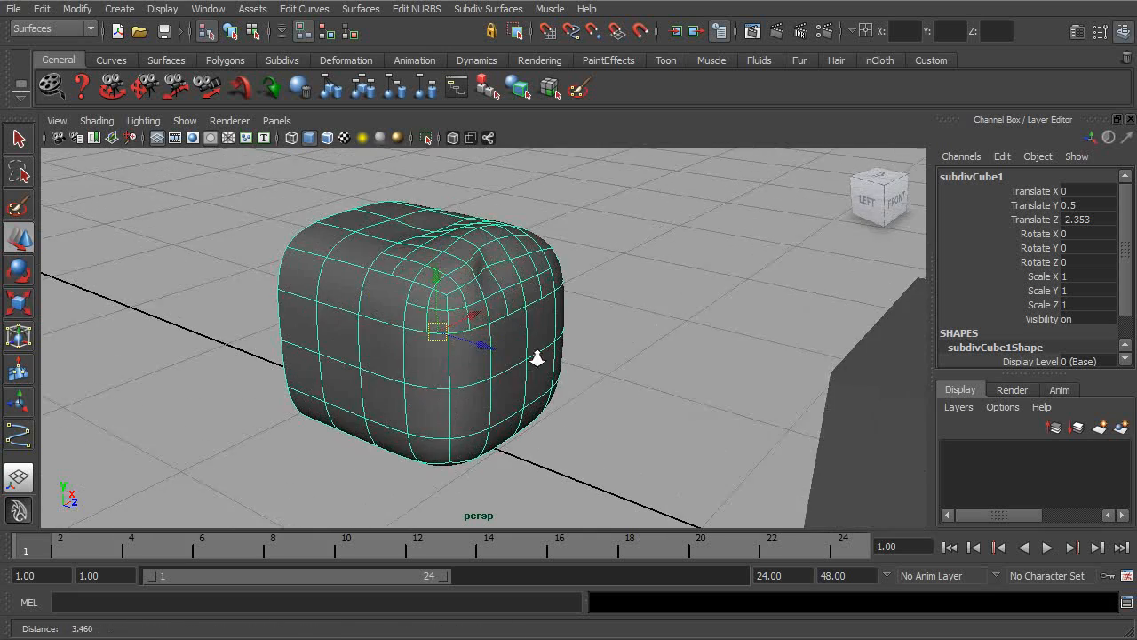
left_click_drag(536, 358, 498, 347, "alt")
right_click_drag(498, 348, 552, 329, "alt")
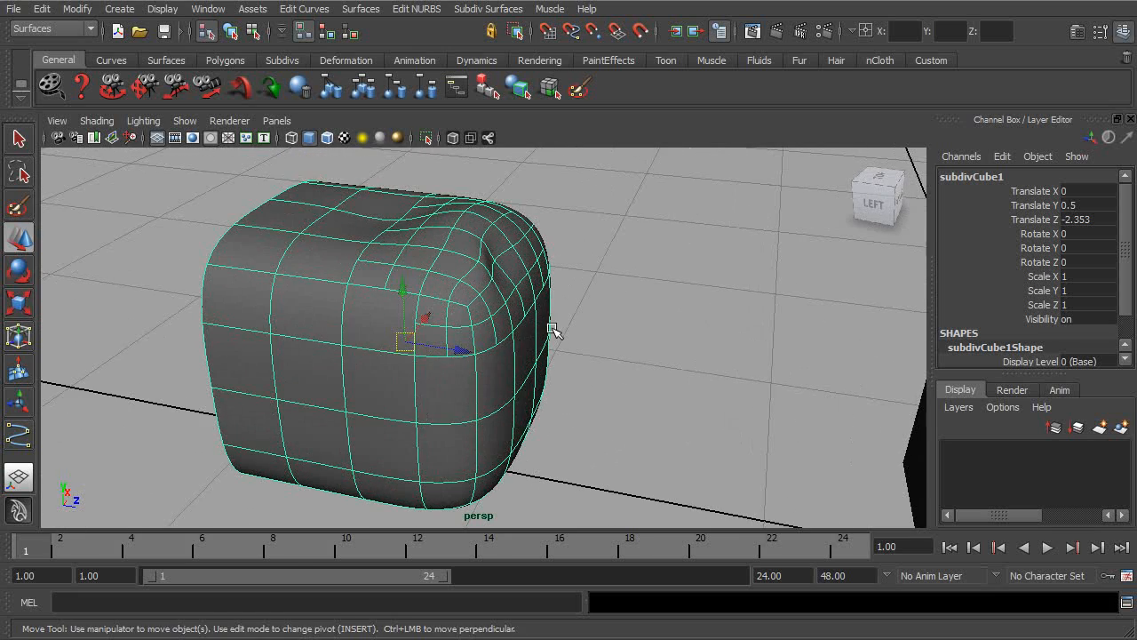
left_click_drag(477, 337, 515, 329, "alt")
right_click_drag(515, 329, 388, 294, "alt")
left_click_drag(388, 294, 518, 314, "alt")
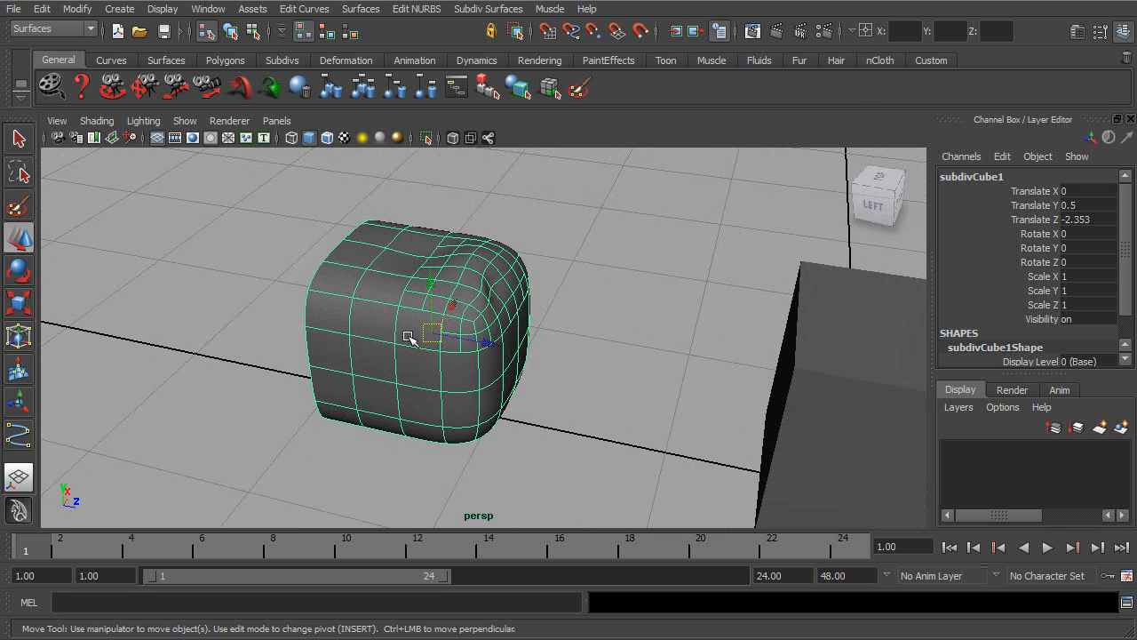
mouse_move(508, 309)
left_mouse_down("alt")
mouse_move(471, 305)
mouse_move(503, 312)
left_mouse_up("alt")
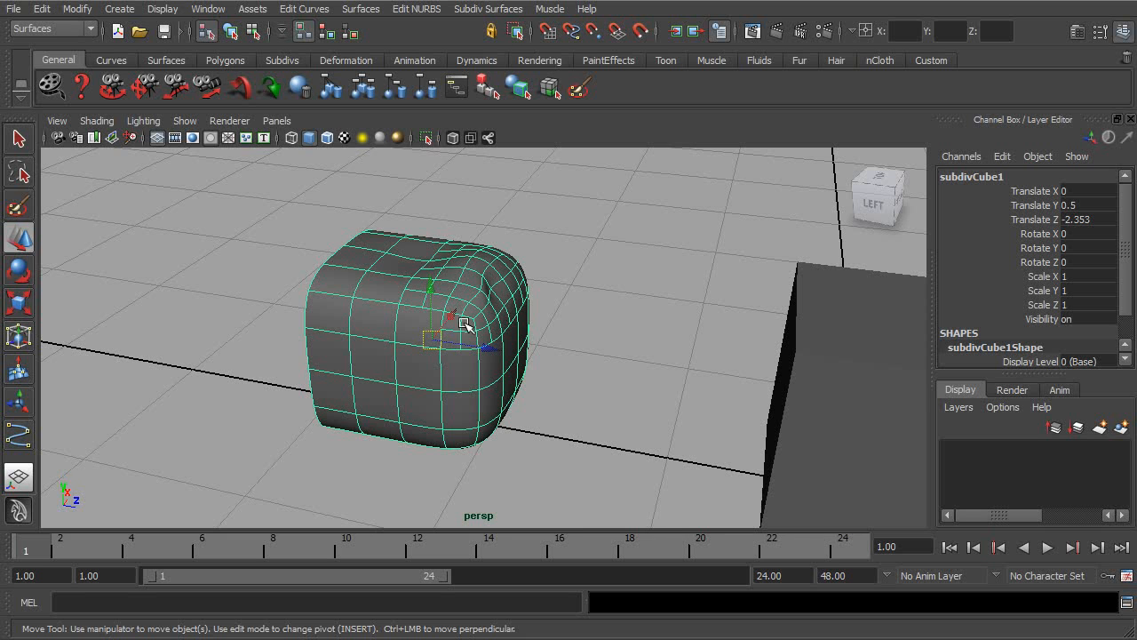
mouse_move(517, 305)
right_mouse_down("alt")
mouse_move(452, 307)
mouse_move(645, 325)
mouse_move(568, 330)
mouse_move(542, 349)
mouse_move(515, 321)
right_mouse_up("alt")
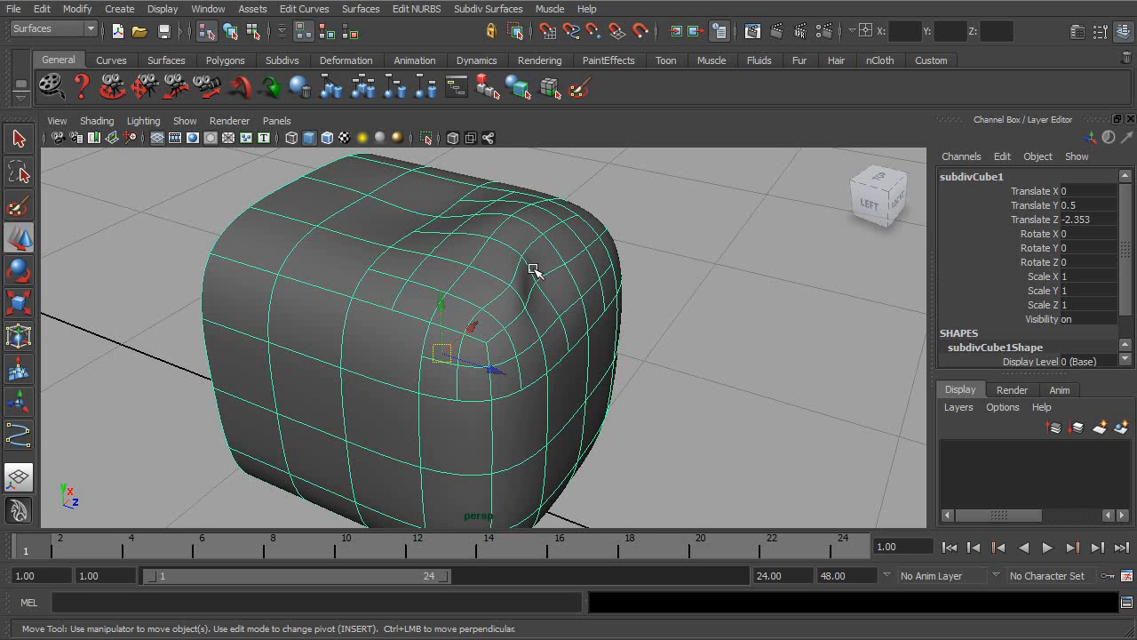
left_click_drag(531, 279, 562, 270, "alt")
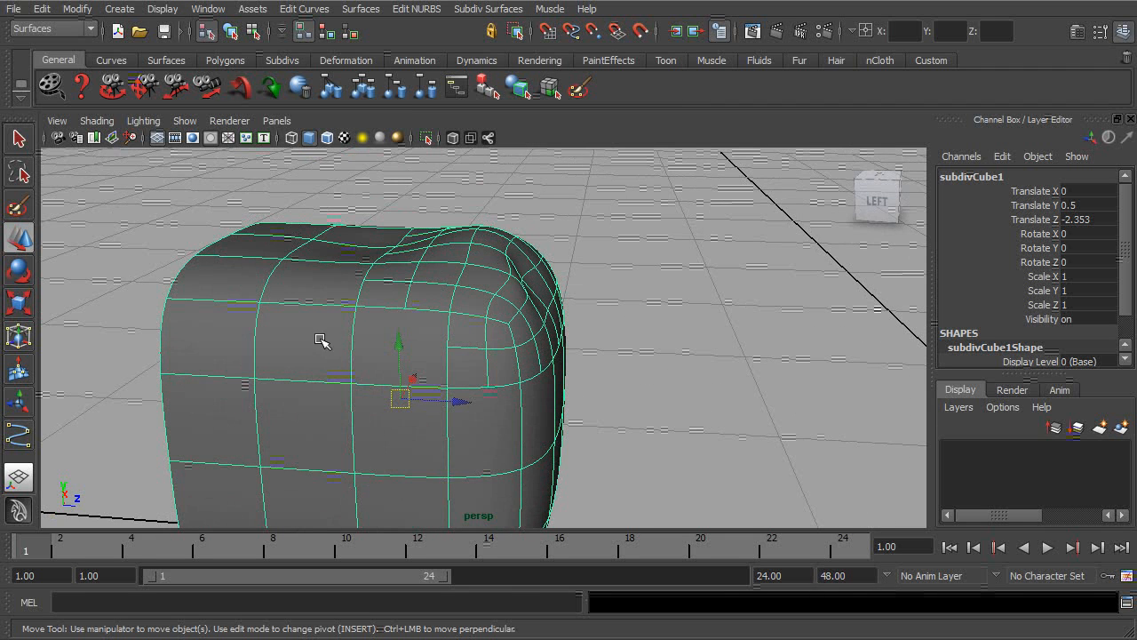
left_click_drag(551, 307, 454, 318, "alt")
middle_click_drag(541, 332, 386, 323, "alt")
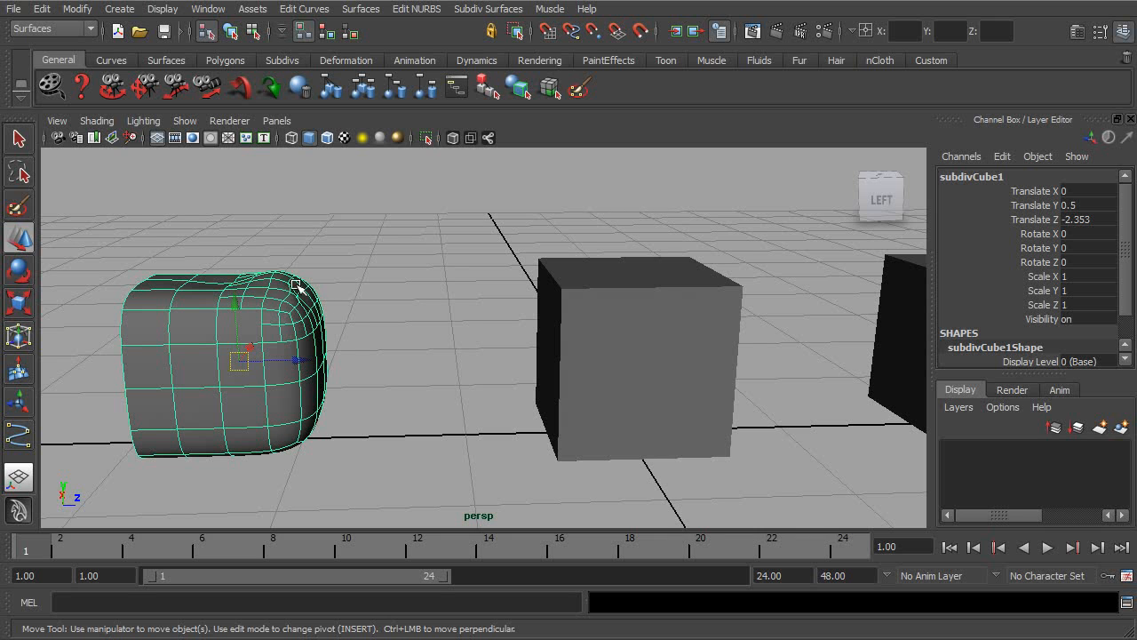
mouse_move(292, 279)
left_mouse_down("alt")
mouse_move(272, 304)
mouse_move(290, 268)
left_mouse_up("alt")
middle_click_drag(277, 302, 356, 310, "alt")
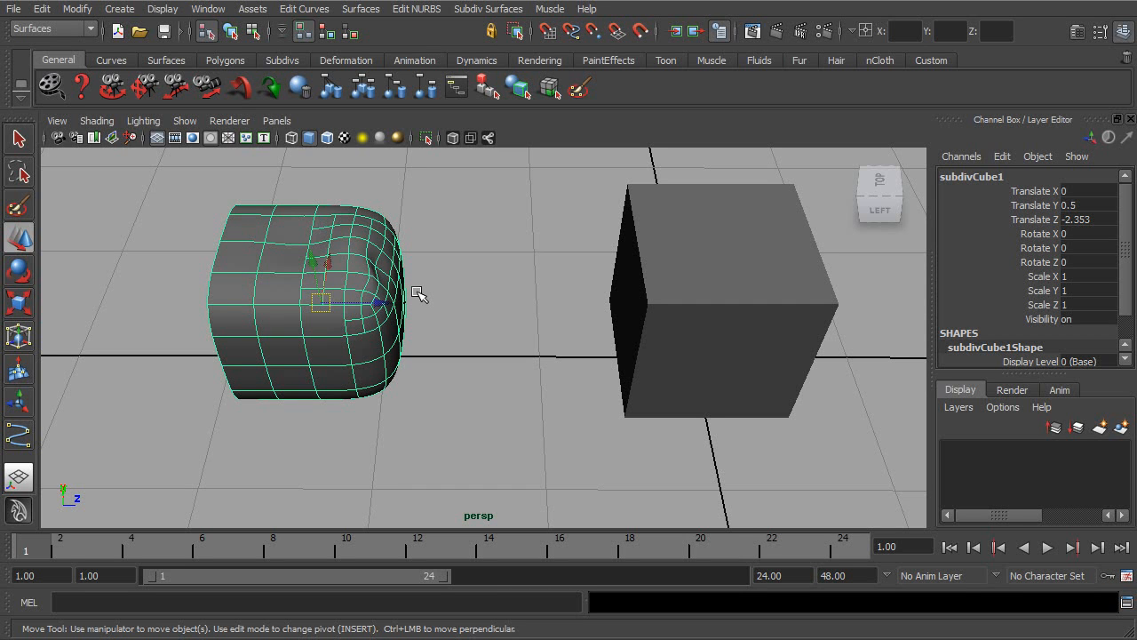
- Select the middle polygon cube, switch to the Polygons menu set, and apply Smooth to the mesh
left_click_drag(594, 274, 537, 329, "alt")
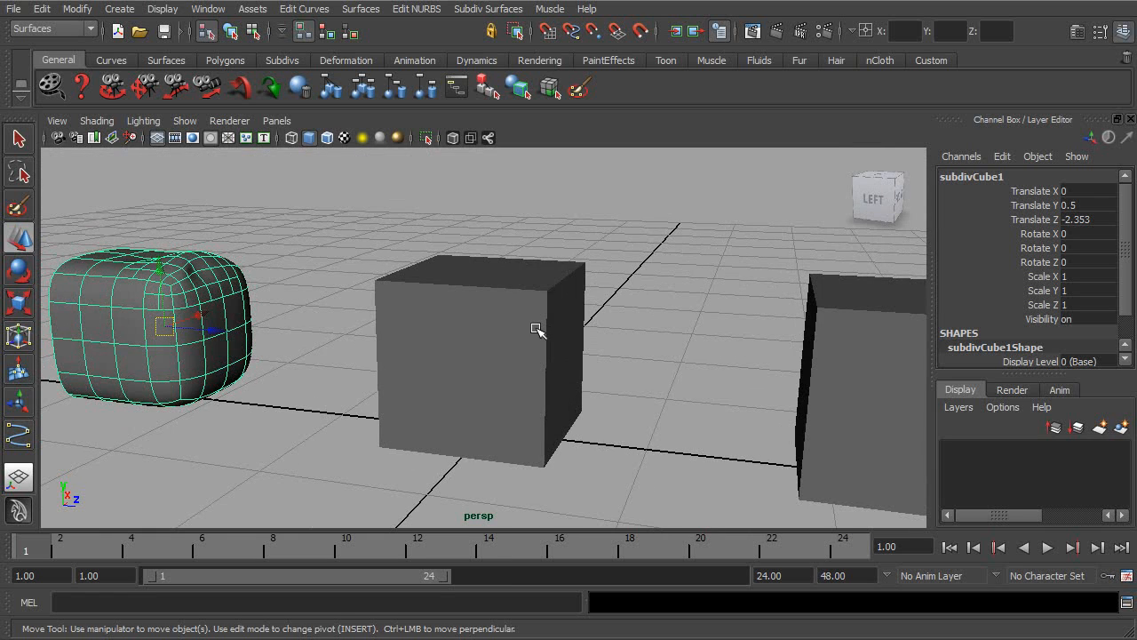
left_click(502, 313)
left_click_drag(581, 293, 613, 330, "alt")
middle_click_drag(613, 329, 576, 324, "alt")
left_click_drag(576, 325, 434, 316, "alt")
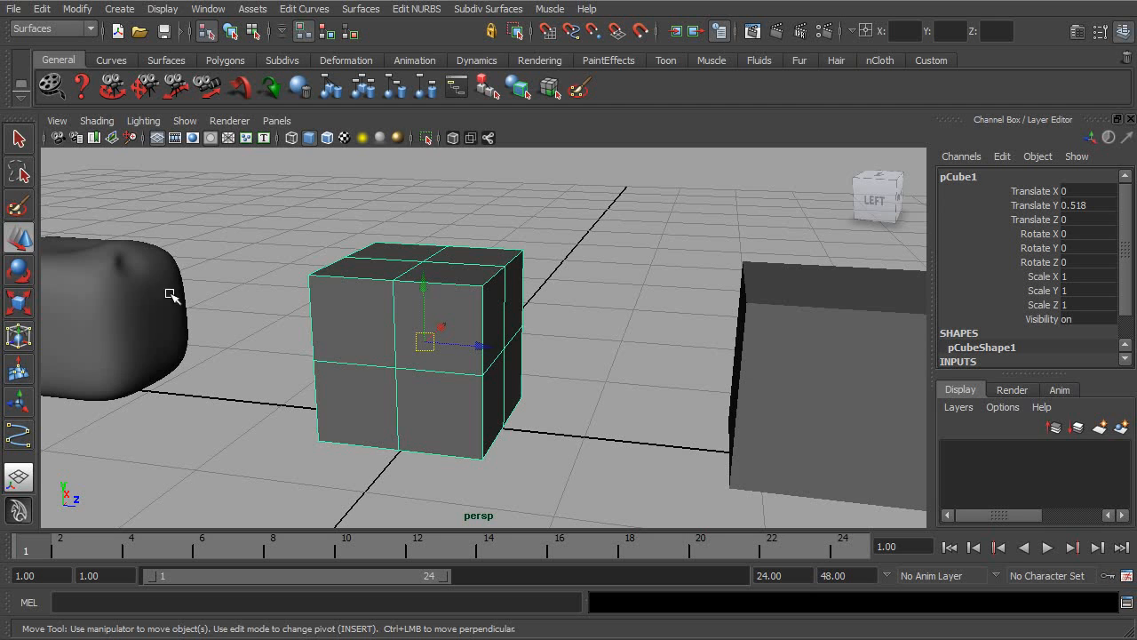
middle_click_drag(535, 304, 532, 289, "alt")
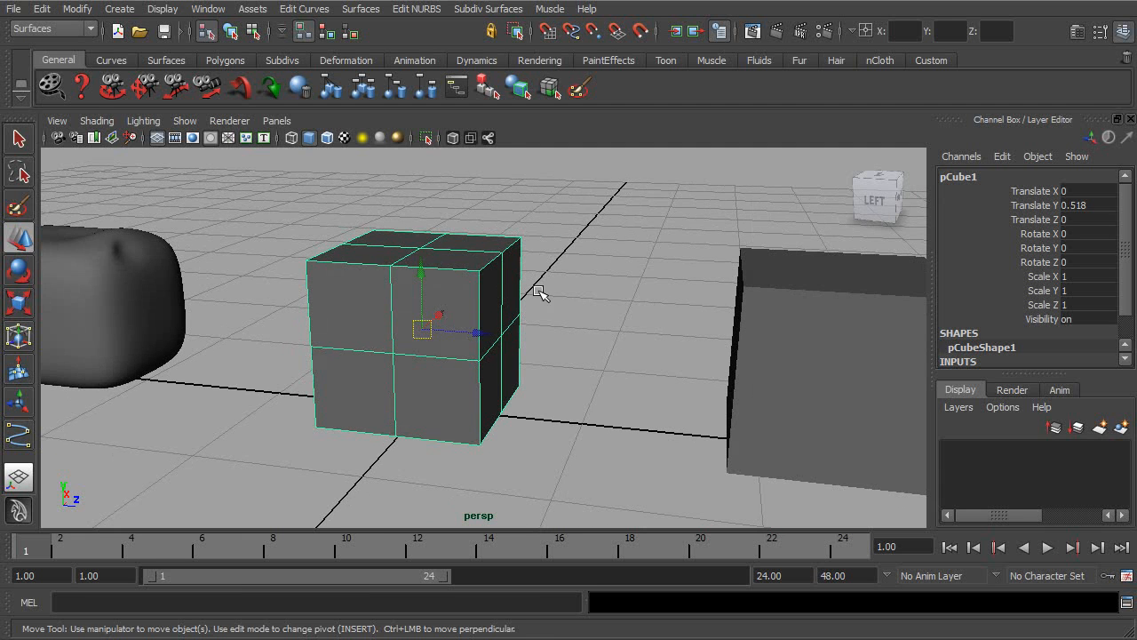
left_click(71, 32)
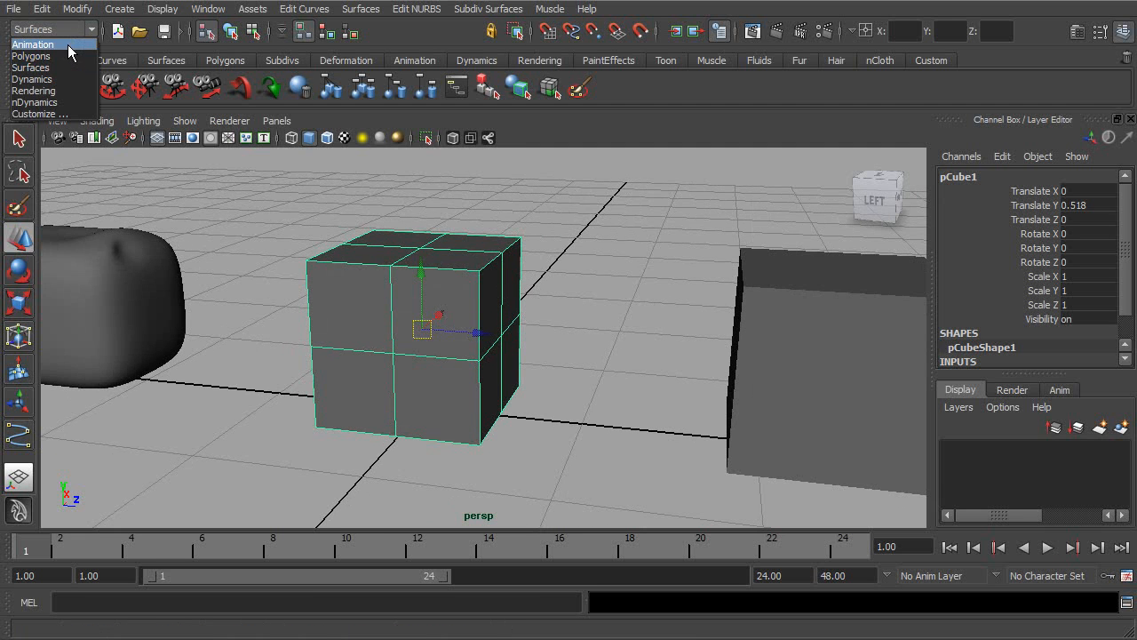
left_click(63, 53)
left_click(388, 11)
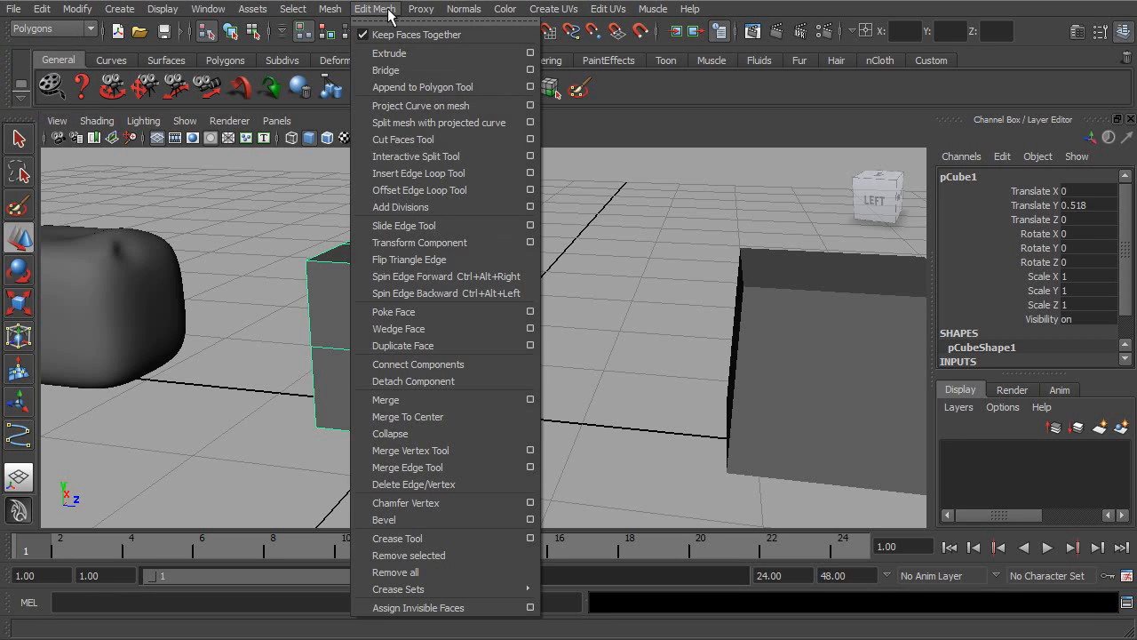
mouse_move(329, 11)
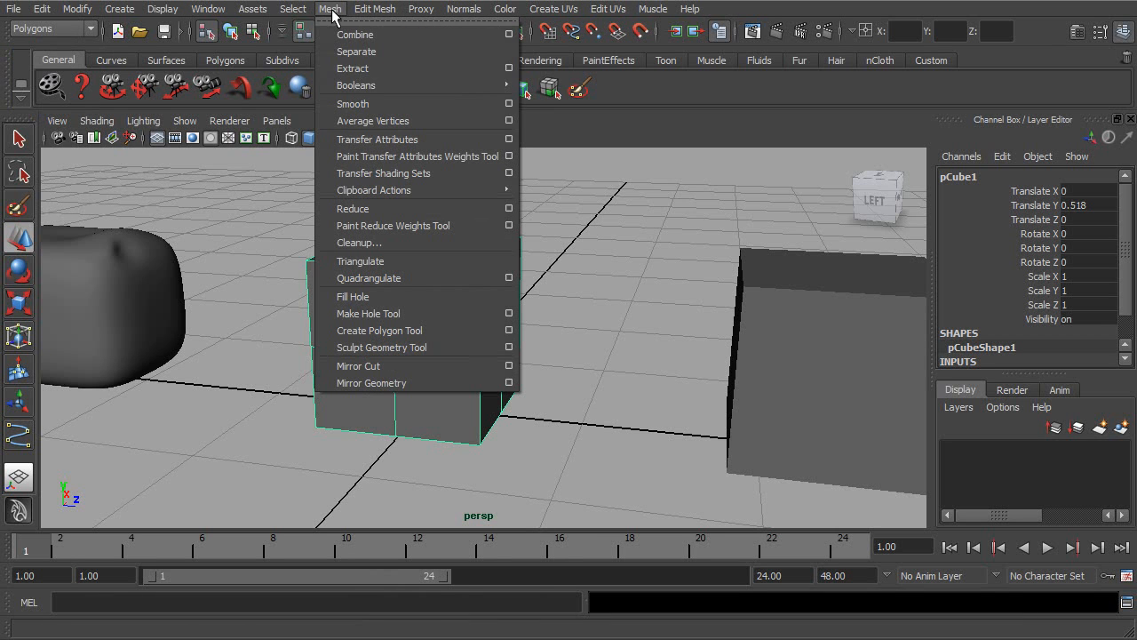
left_click(364, 106)
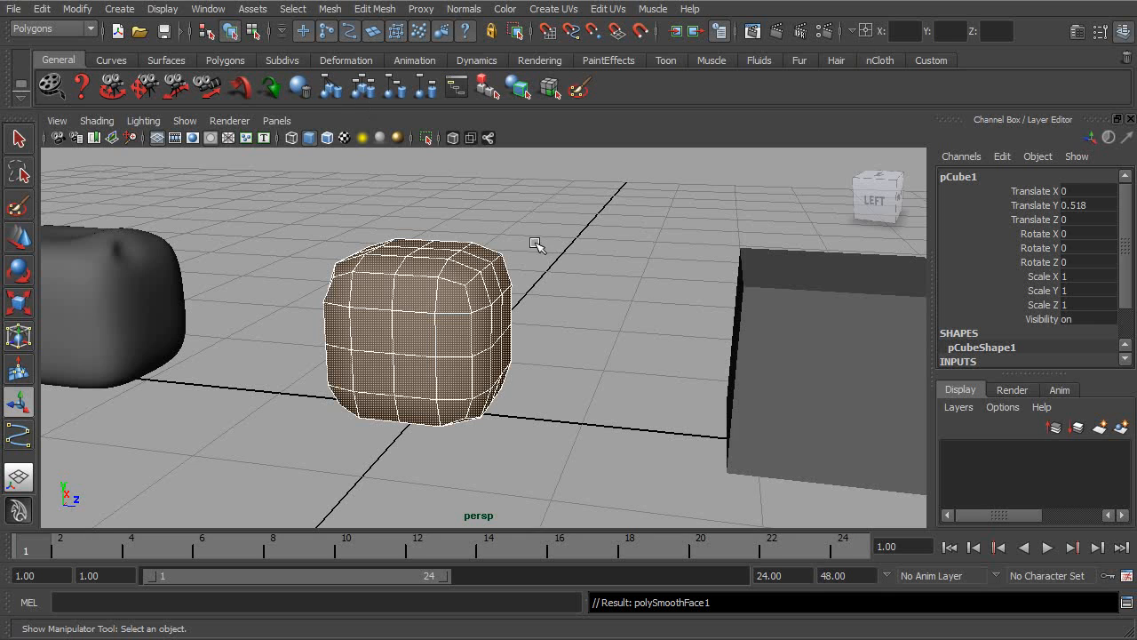
- Set the polygon cube's smooth Divisions to 3 and deselect the cube to view its shaded surface
scroll(1051, 344, "down", 3)
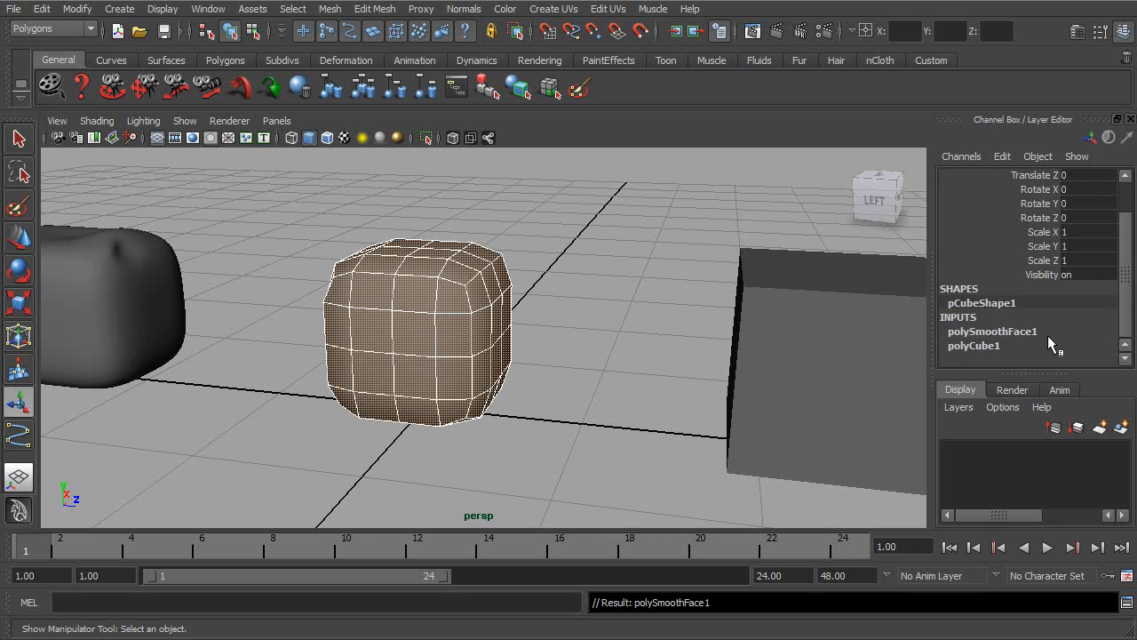
left_click(984, 334)
scroll(1062, 284, "down", 3)
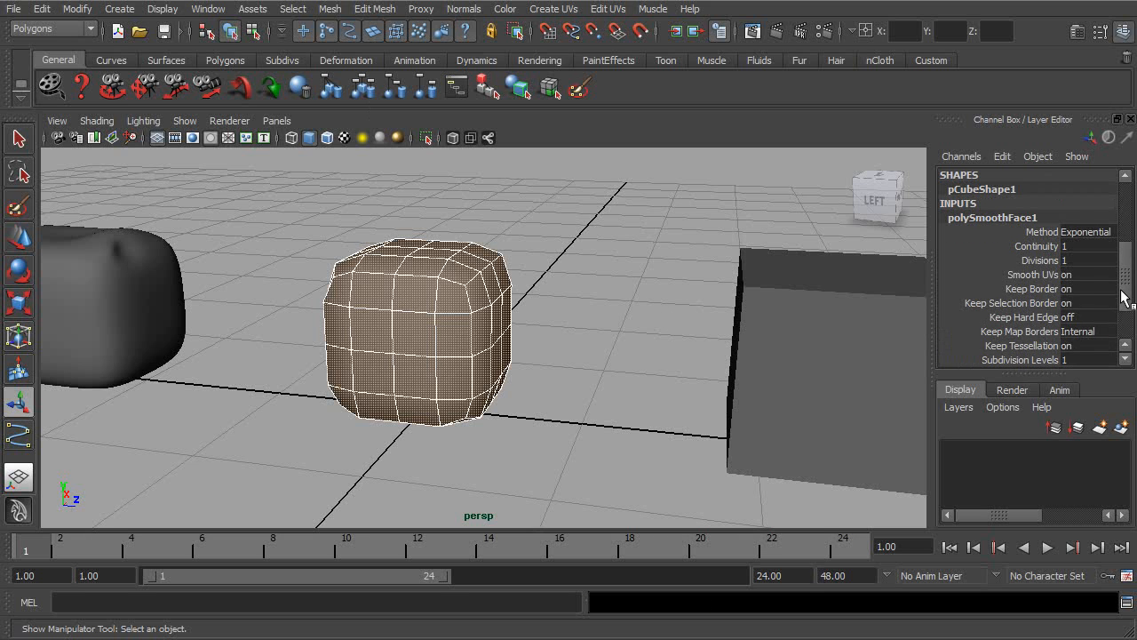
left_click(1039, 260)
middle_click_drag(760, 197, 780, 201)
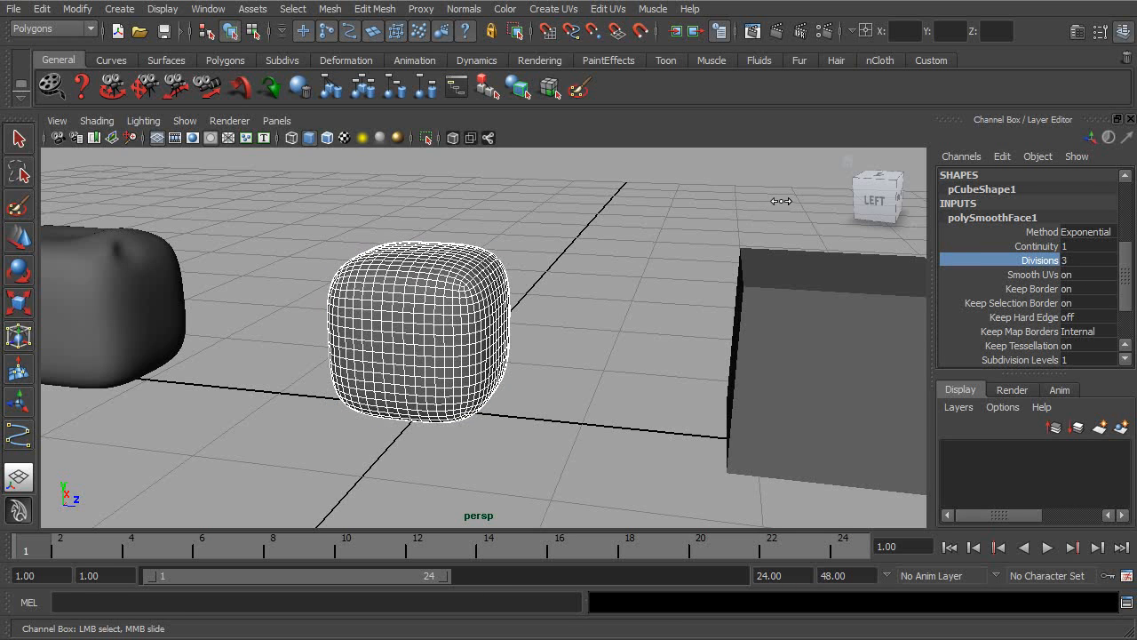
key("t")
right_click_drag(561, 261, 520, 222, "alt")
left_click(670, 290)
mouse_move(588, 265)
left_mouse_down("alt")
mouse_move(571, 292)
mouse_move(593, 272)
mouse_move(777, 257)
mouse_move(594, 274)
left_mouse_up("alt")
right_click_drag(462, 294, 561, 332, "alt")
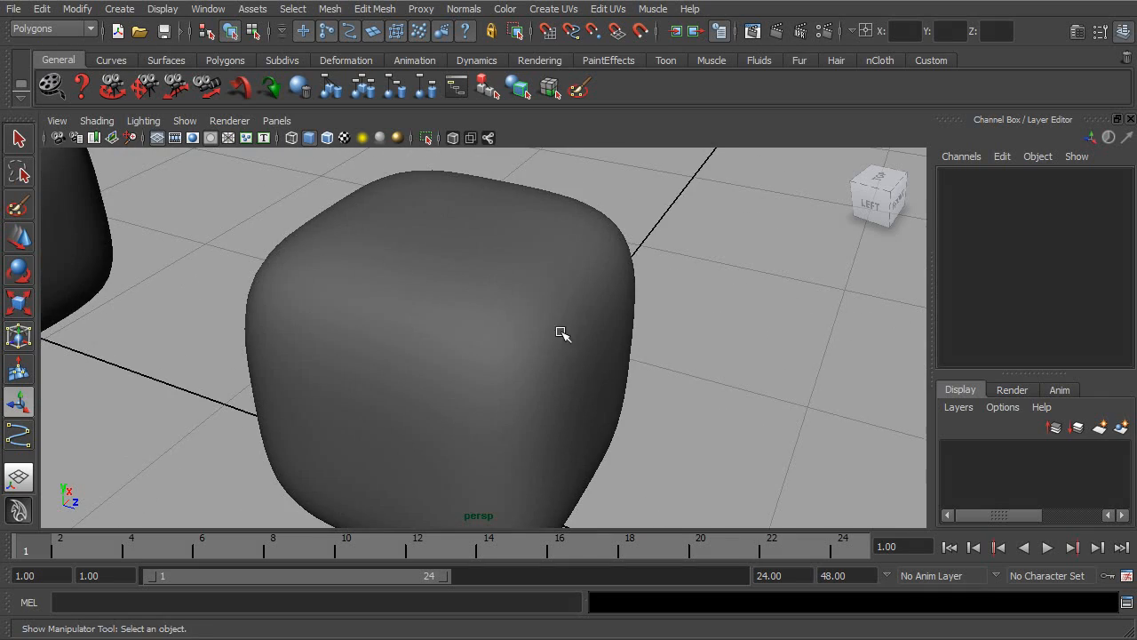
- Switch the smoothed polygon cube to vertex mode and select a single vertex near its upper front corner
left_click(513, 304)
left_click_drag(514, 303, 384, 275, "alt")
mouse_move(519, 322)
left_mouse_down("alt")
mouse_move(553, 300)
mouse_move(528, 310)
left_mouse_up("alt")
right_click_drag(520, 302, 439, 297)
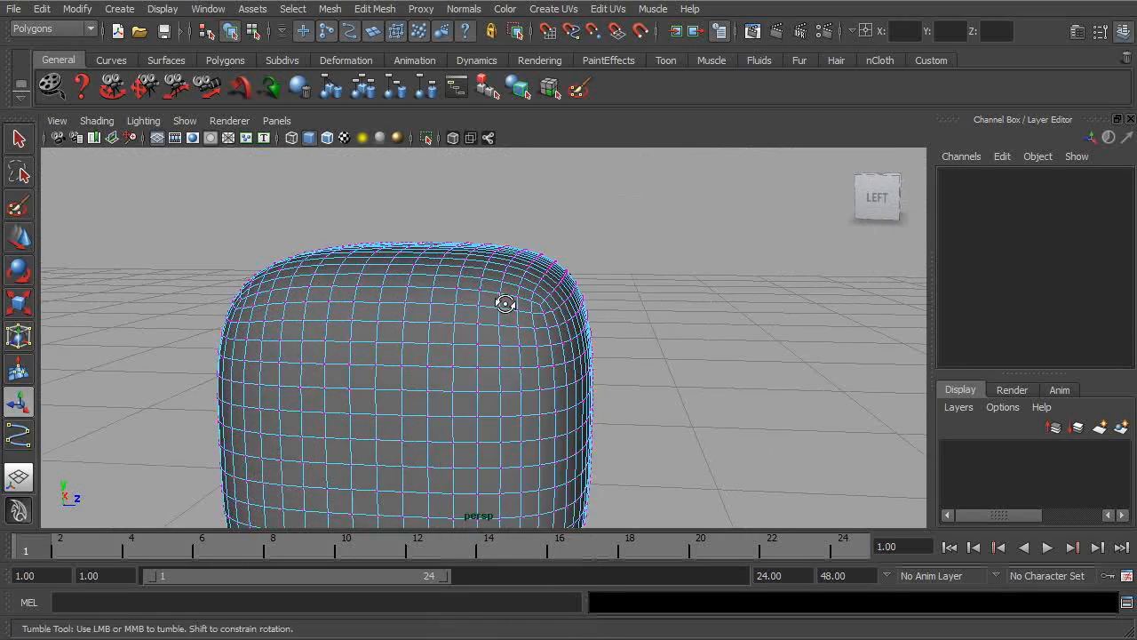
left_click_drag(531, 285, 602, 304, "alt")
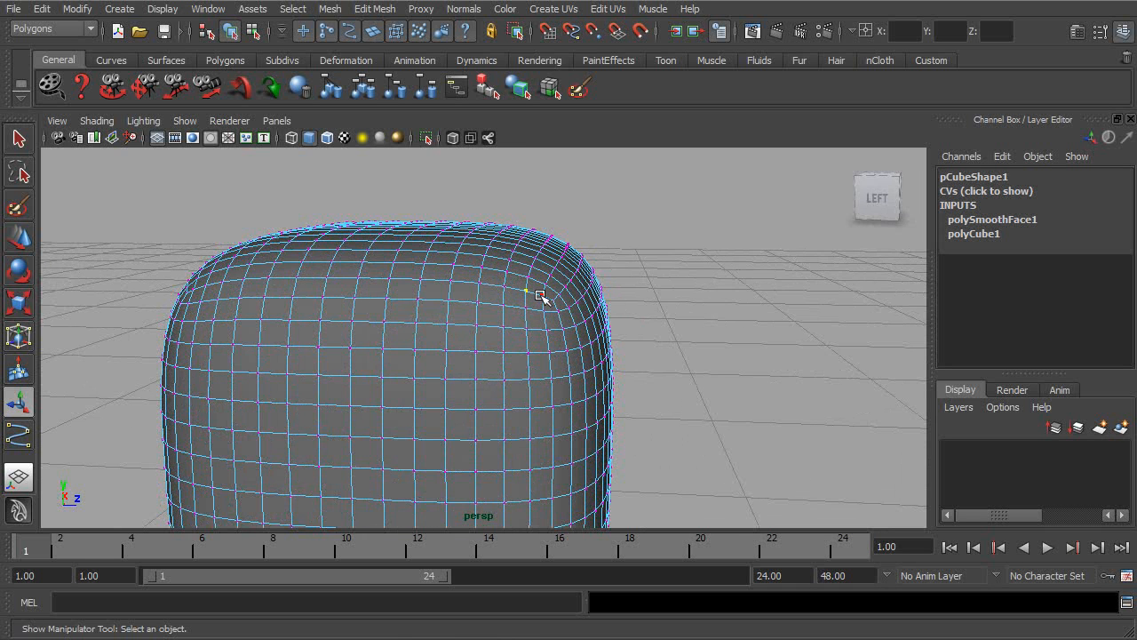
- Try moving the selected vertex slightly with the Move tool, and undo the move
key("w")
left_click_drag(525, 286, 528, 287)
key("ctrl+z")
left_click_drag(535, 330, 604, 307, "alt")
middle_click_drag(604, 308, 668, 258, "alt")
right_click_drag(668, 258, 460, 336, "alt")
left_click_drag(599, 352, 440, 341, "alt")
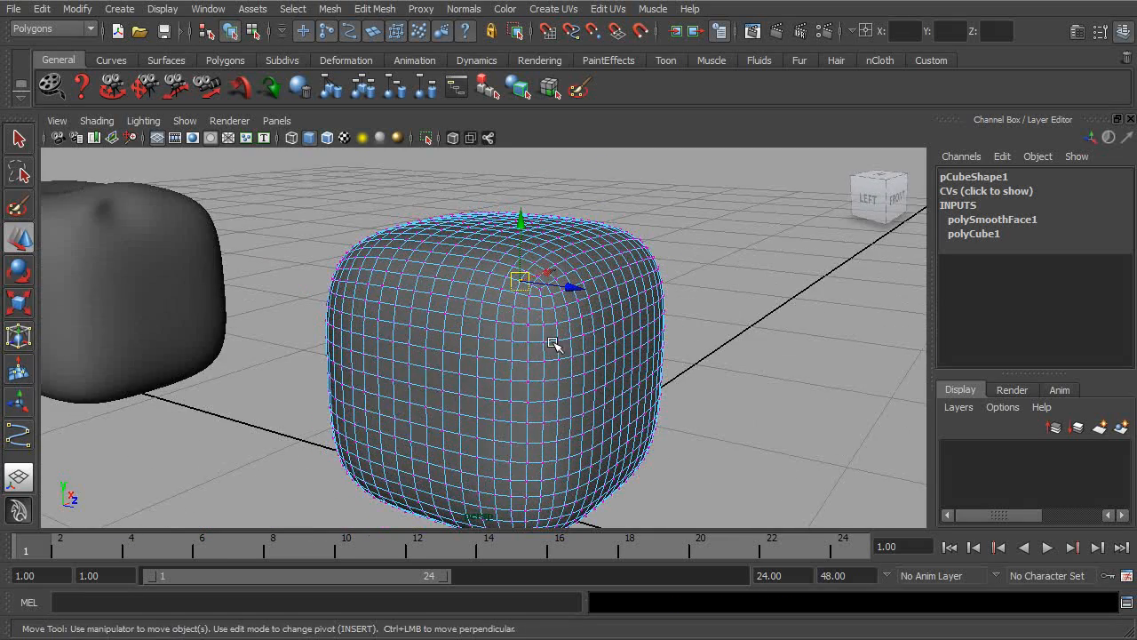
- Return the smoothed polygon cube to object mode and set its polySmoothFace Divisions to 1
left_click_drag(553, 344, 432, 360, "alt")
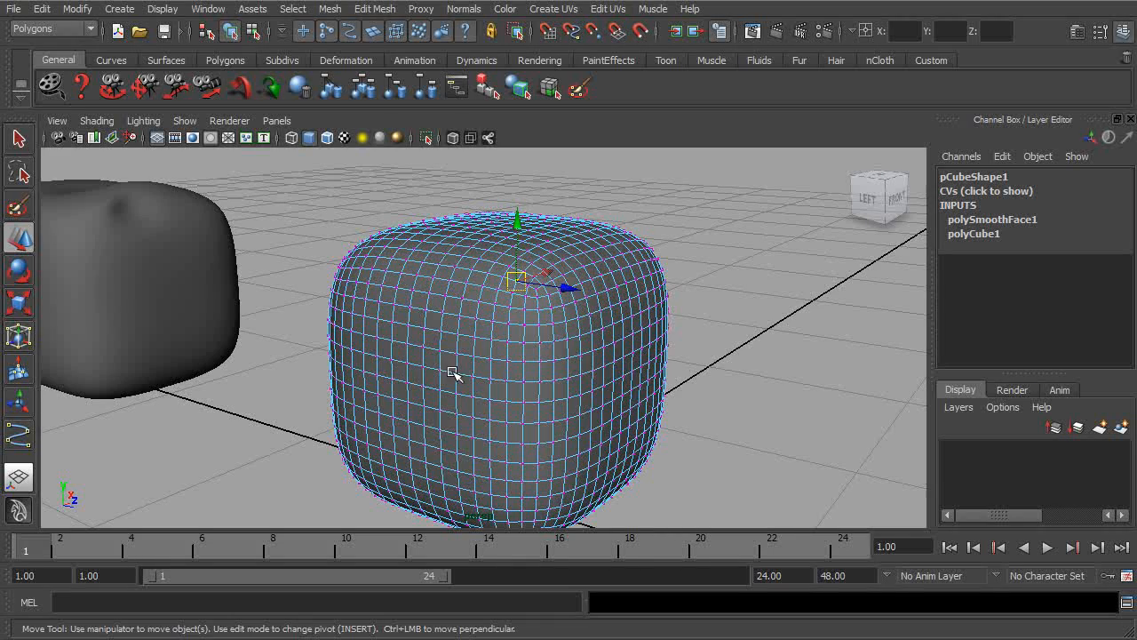
left_click_drag(597, 373, 701, 350, "alt")
left_click(232, 32)
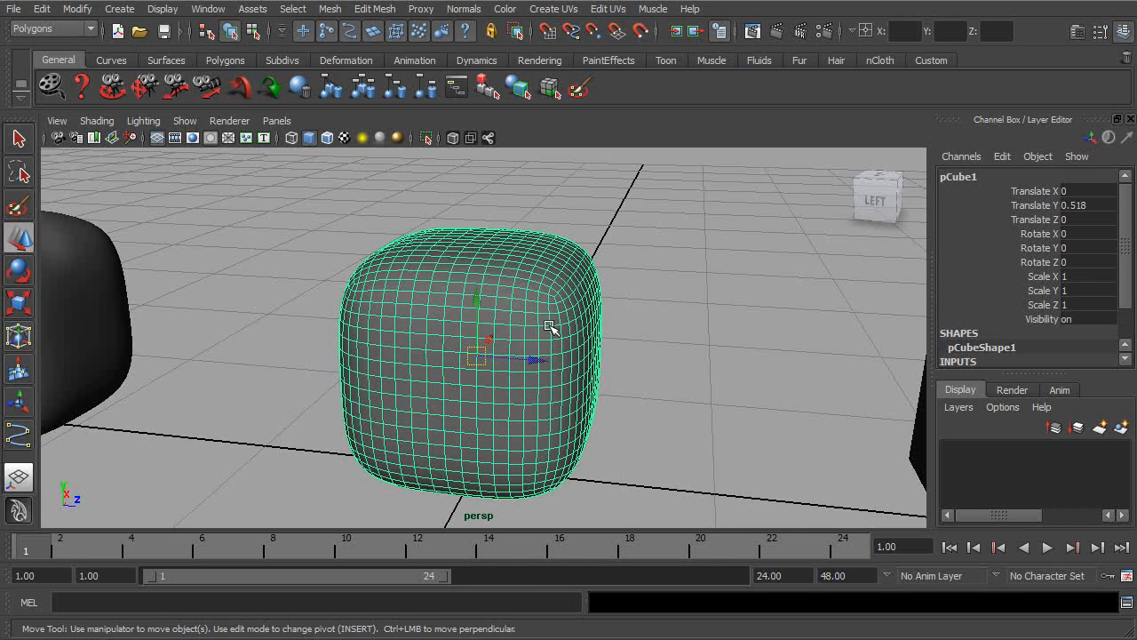
scroll(1130, 253, "down", 2)
left_click(1021, 332)
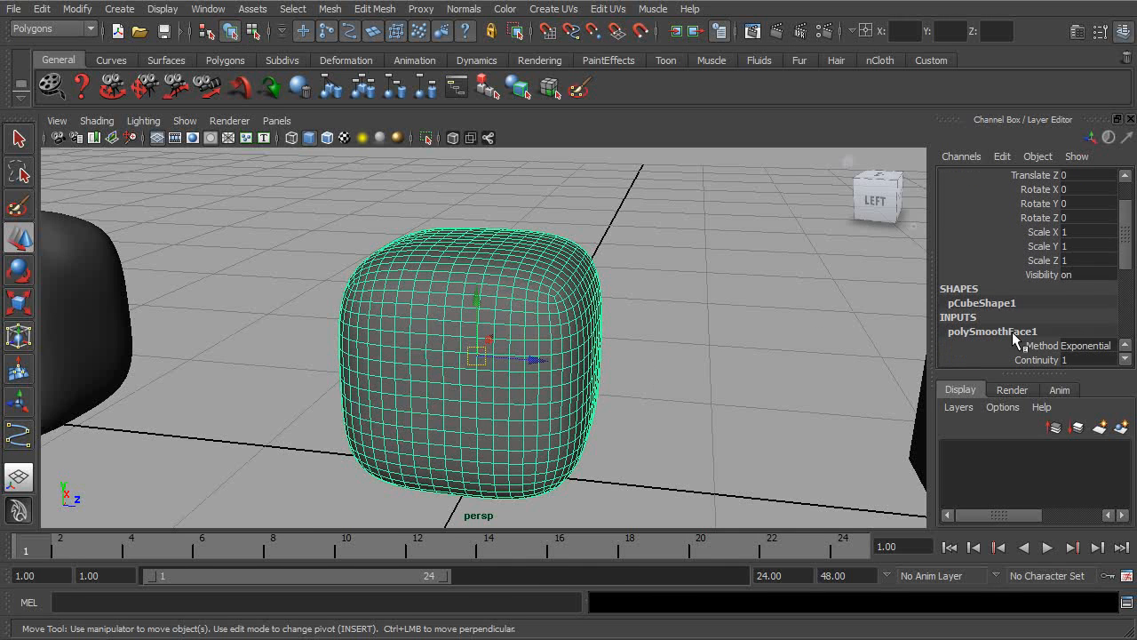
scroll(1130, 262, "down", 4)
left_click(1048, 267)
mouse_move(845, 267)
middle_mouse_down()
mouse_move(815, 272)
mouse_move(826, 273)
middle_mouse_up()
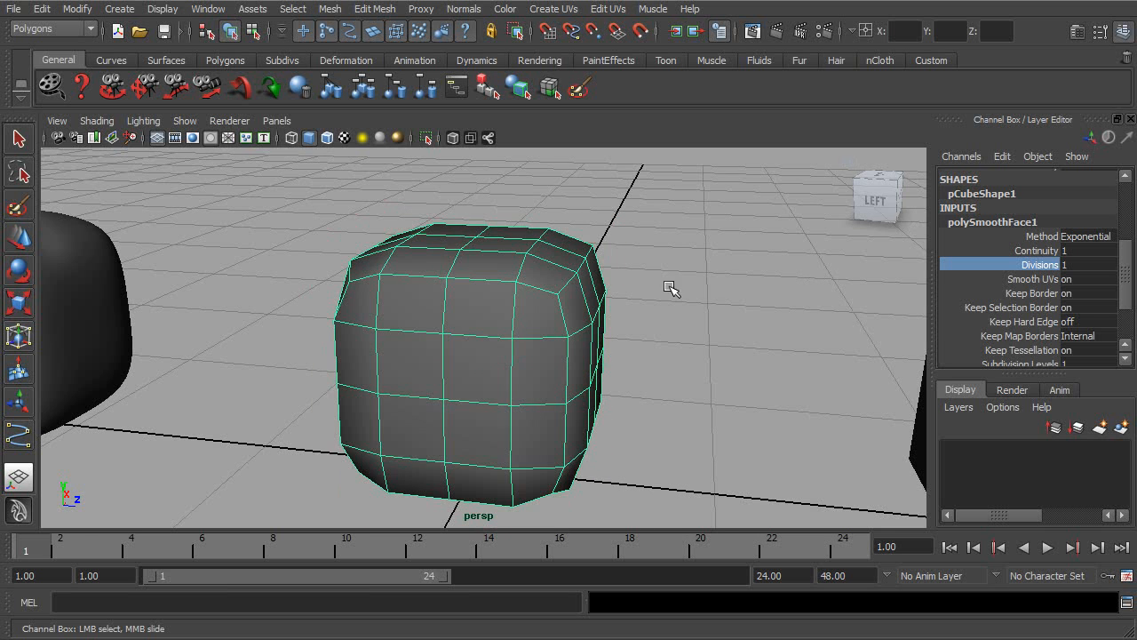
- Lower the smooth Divisions to 0 to compare with the original cube, and restore them to 1
middle_click_drag(670, 288, 760, 294, "alt")
right_click_drag(771, 302, 629, 304, "alt")
left_click_drag(743, 288, 698, 307, "alt")
middle_click_drag(698, 306, 698, 290, "alt")
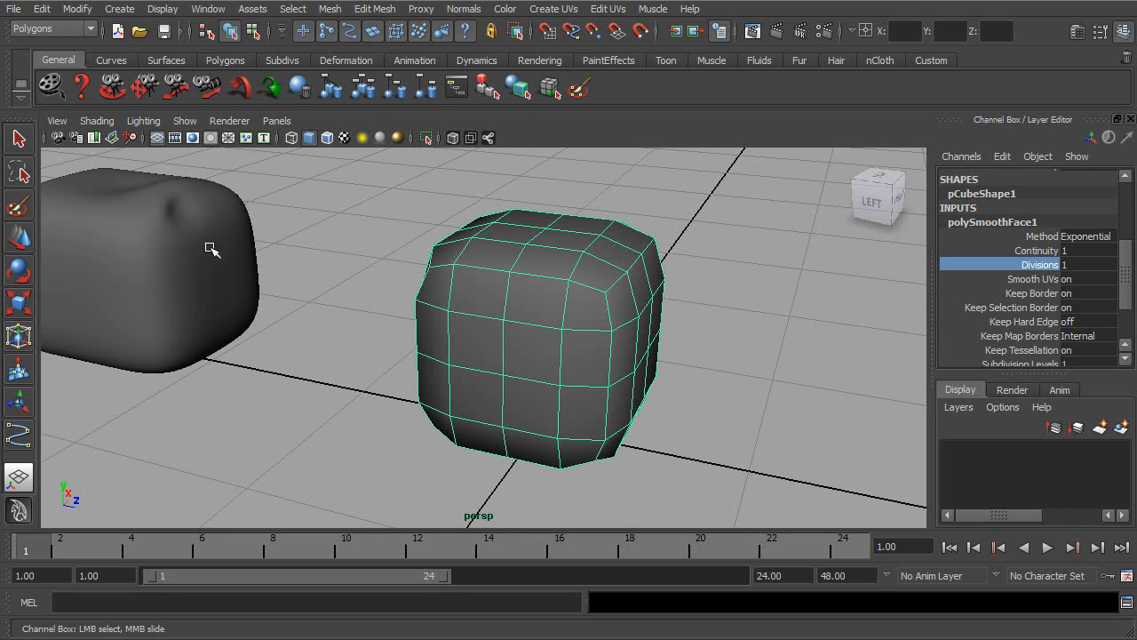
middle_click_drag(761, 322, 737, 315)
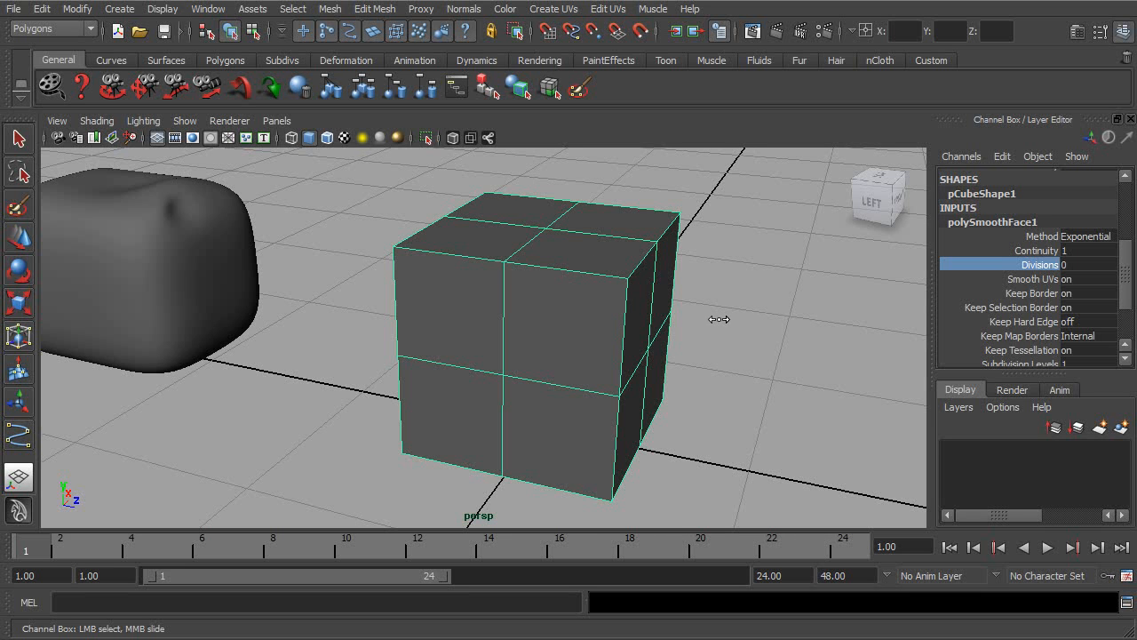
middle_click_drag(728, 319, 737, 319)
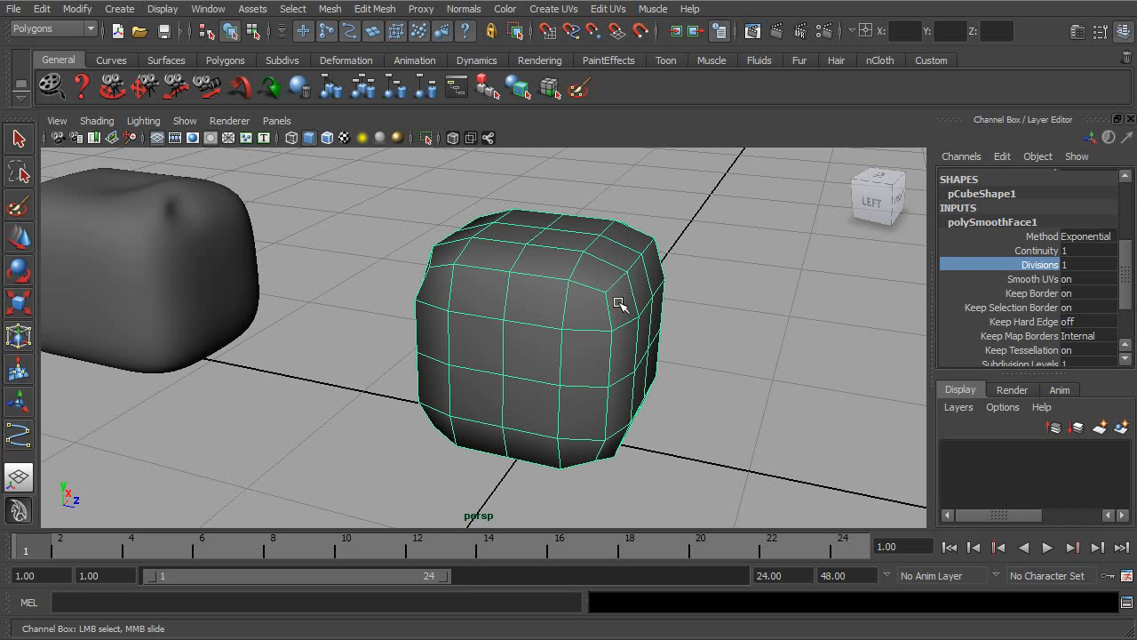
- Select the unsmoothed polygon cube, activate the Move tool, and turn on the cube's smooth mesh preview
left_click_drag(704, 308, 640, 343, "alt")
left_click(515, 332)
key("w")
right_click_drag(641, 343, 691, 345, "alt")
middle_click_drag(693, 314, 689, 309, "alt")
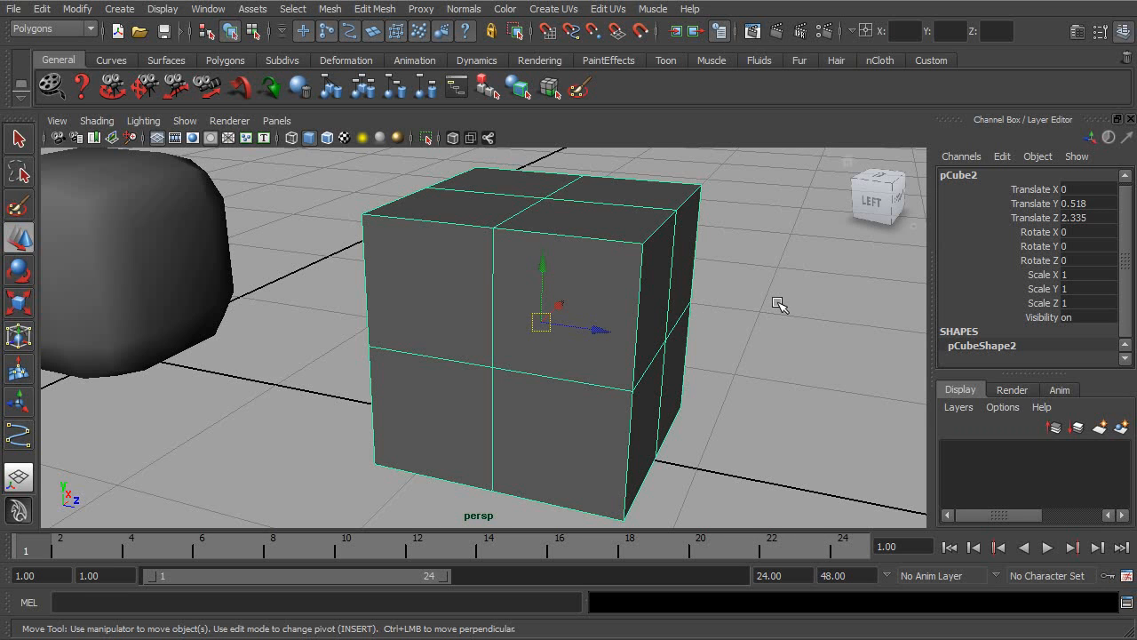
key("3")
- Compare the previewed cube with the subdivision cube by selecting each in turn, and frame the previewed cube
left_click_drag(756, 307, 613, 307, "alt")
middle_click_drag(396, 265, 528, 279, "alt")
right_click_drag(528, 279, 253, 289, "alt")
left_click(141, 295)
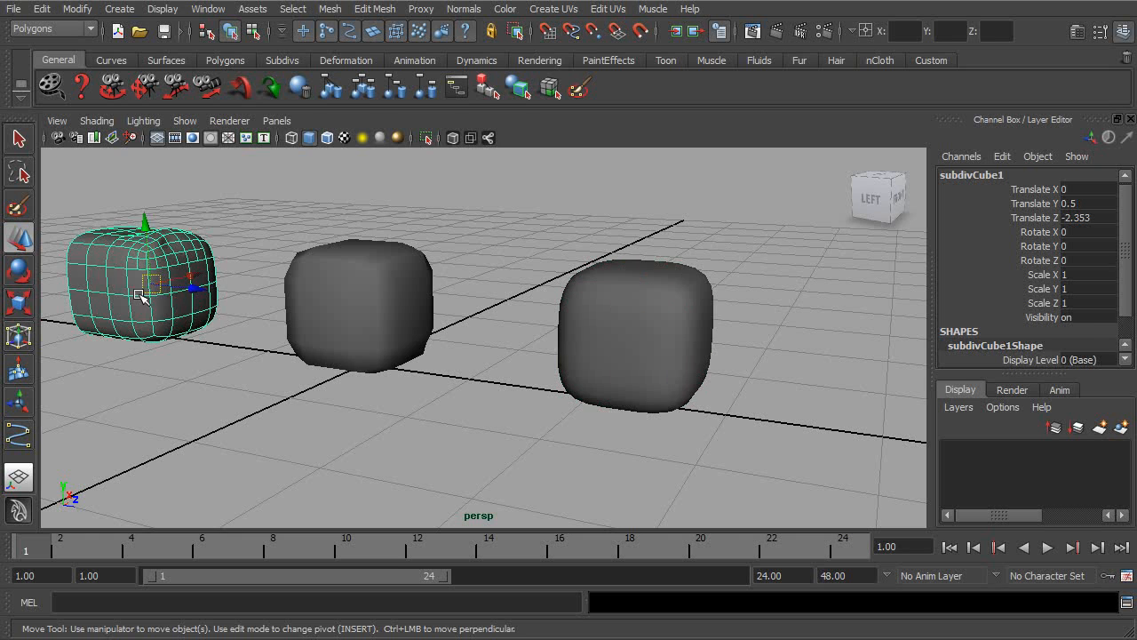
middle_click_drag(601, 307, 546, 311, "alt")
right_click_drag(545, 311, 632, 340, "alt")
left_click(632, 341)
key("f")
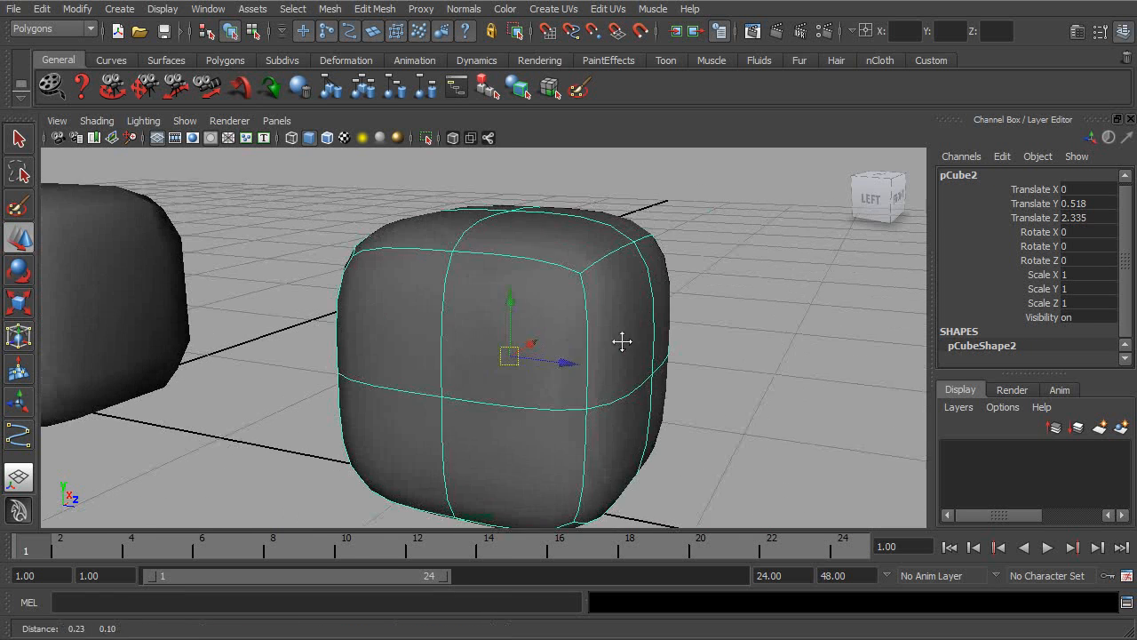
- Switch the previewed cube to vertex mode, try moving one of its upper vertices, and undo the move
right_click(591, 299)
right_click_drag(591, 299, 548, 297)
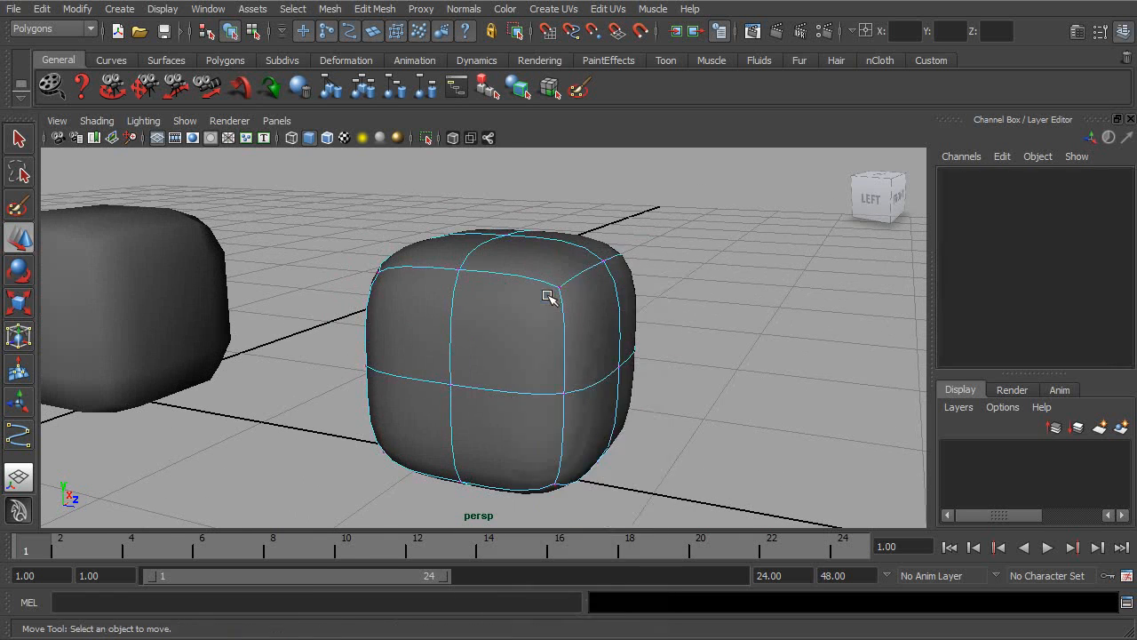
left_click(603, 260)
left_click_drag(624, 242, 658, 222)
key("ctrl+z")
- Try edge and face selection on the smooth-previewed cube, and return it to object mode
right_click_drag(578, 266, 578, 242)
left_click(525, 279)
left_click_drag(530, 324, 602, 321, "alt")
right_click_drag(600, 321, 599, 347)
left_click(563, 318)
left_click_drag(591, 340, 500, 338, "alt")
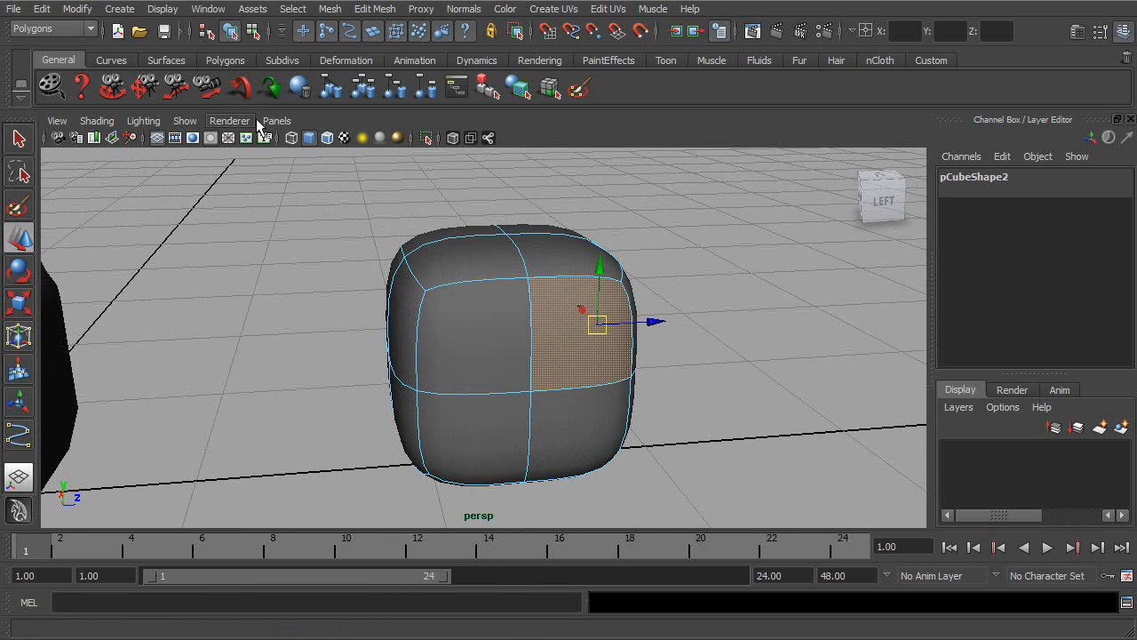
left_click(230, 31)
- Display the cube's original cage together with its smooth preview, and switch to face mode
left_click_drag(579, 279, 554, 277, "alt")
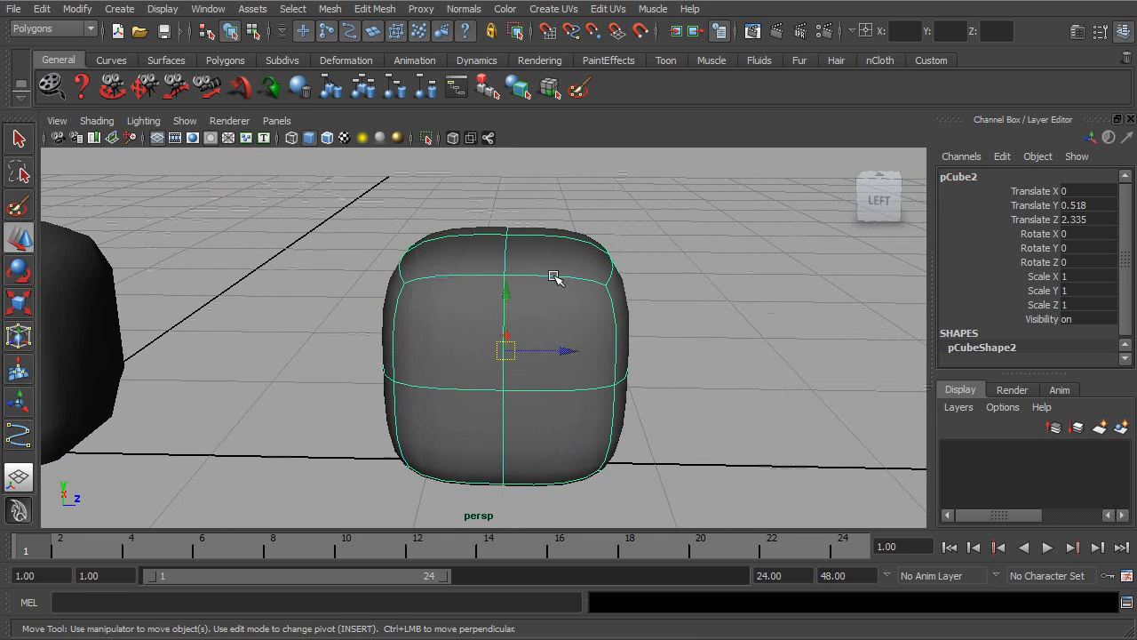
key("2")
left_click_drag(670, 274, 610, 272, "alt")
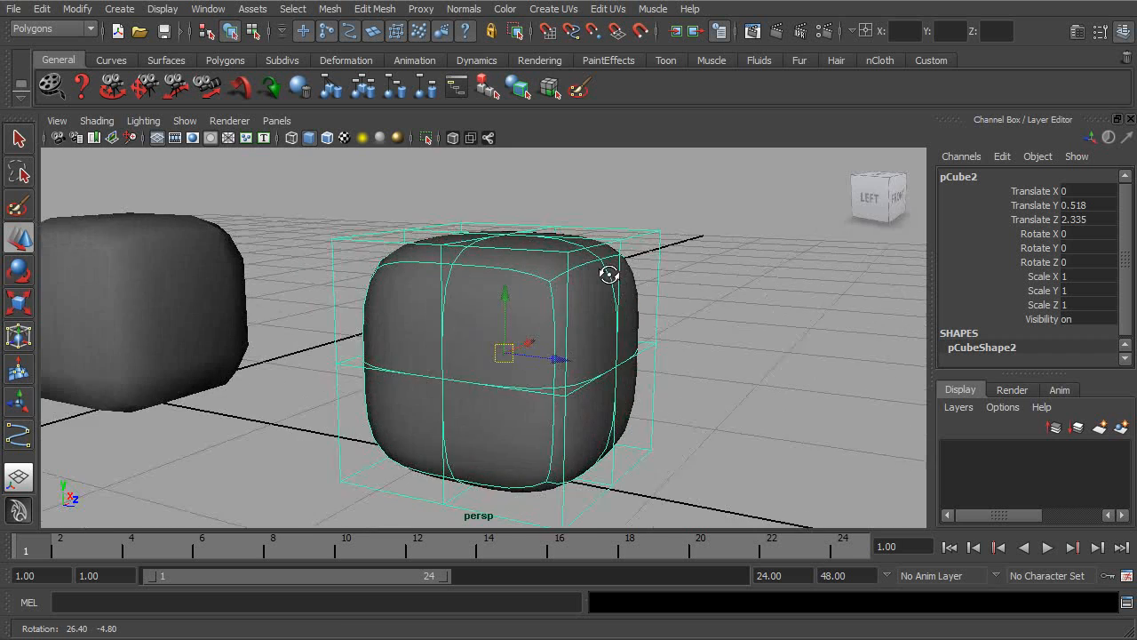
right_click_drag(610, 272, 675, 289, "alt")
left_click_drag(554, 254, 699, 201, "alt")
right_click_drag(698, 193, 698, 229)
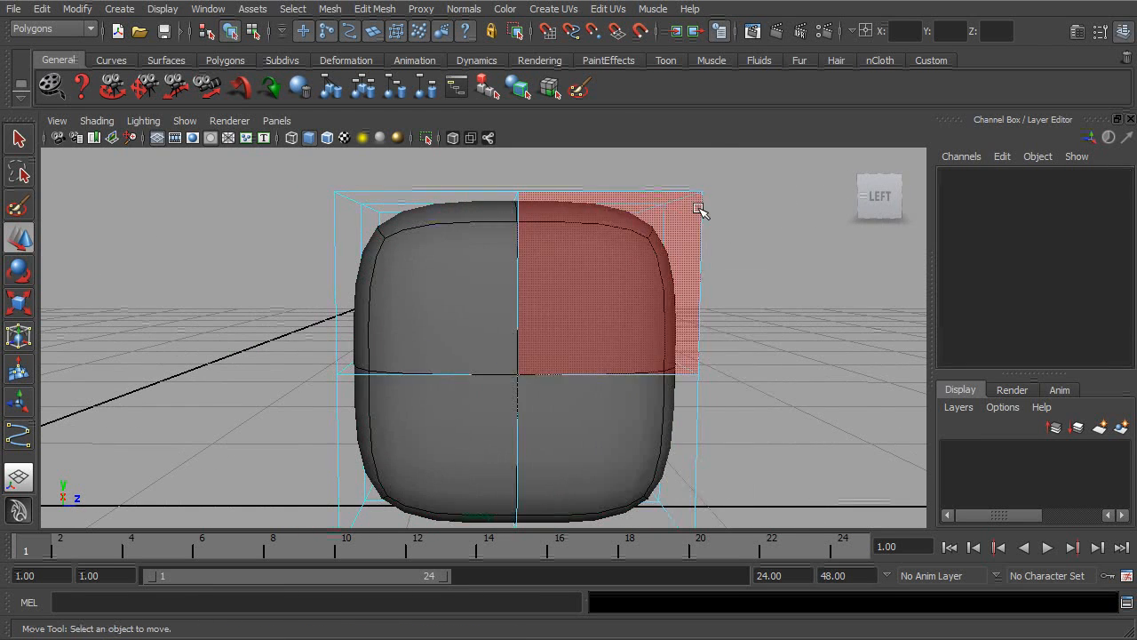
- Try moving an upper face of the cage inward along X, and undo the move
left_click_drag(698, 208, 755, 228, "alt")
left_click(658, 302)
left_click_drag(699, 355, 766, 321, "alt")
left_click_drag(629, 278, 599, 276)
key("ctrl+z")
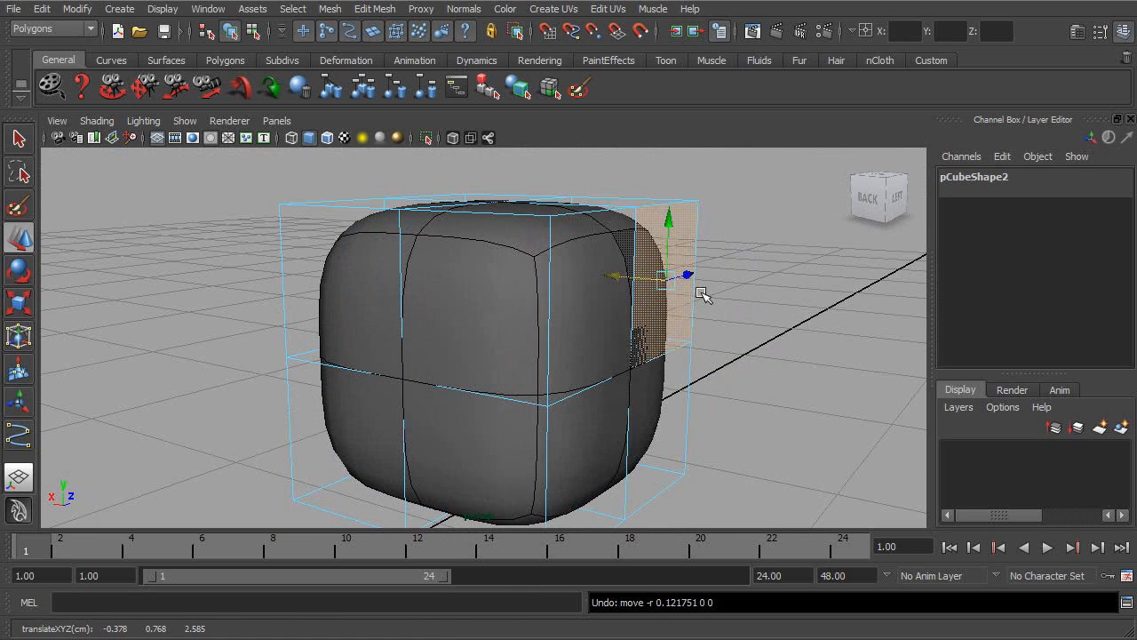
- Return to object mode, reselect the cube, and turn off its smooth preview
left_click(254, 33)
left_click(231, 33)
left_click_drag(618, 315, 580, 317, "alt")
left_click(758, 324)
left_click(660, 315)
right_click_drag(744, 313, 728, 314, "alt")
key("1")
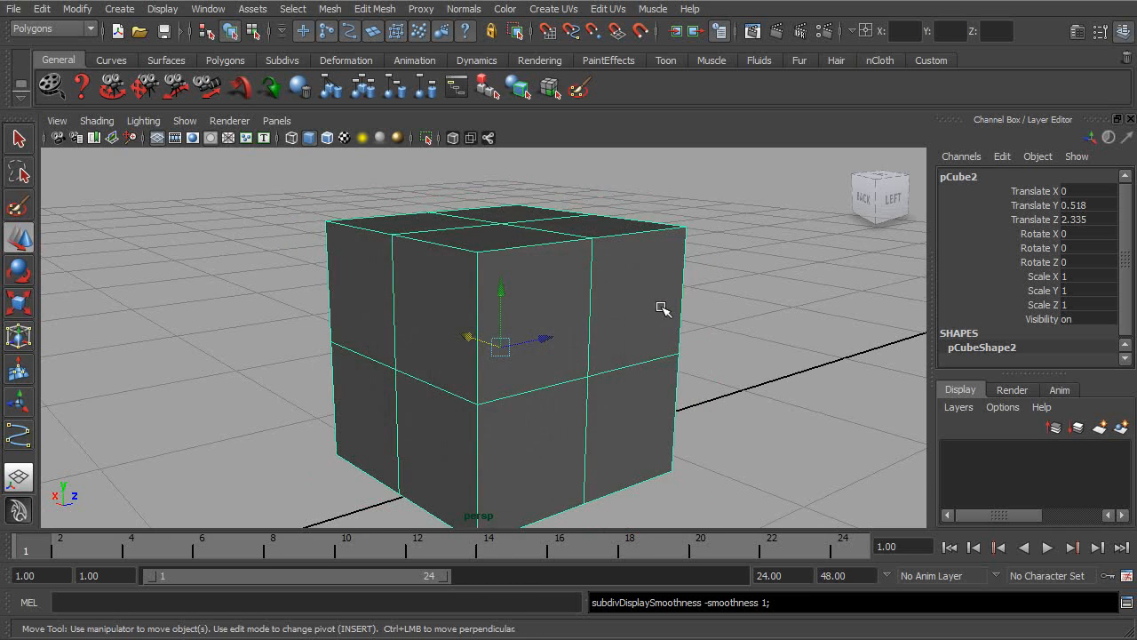
- Examine the unsmoothed cube from several angles and compare it with the smoothed polygon cube beside it
left_click_drag(660, 310, 591, 333, "alt")
right_click_drag(592, 332, 649, 349, "alt")
left_click_drag(649, 349, 598, 315, "alt")
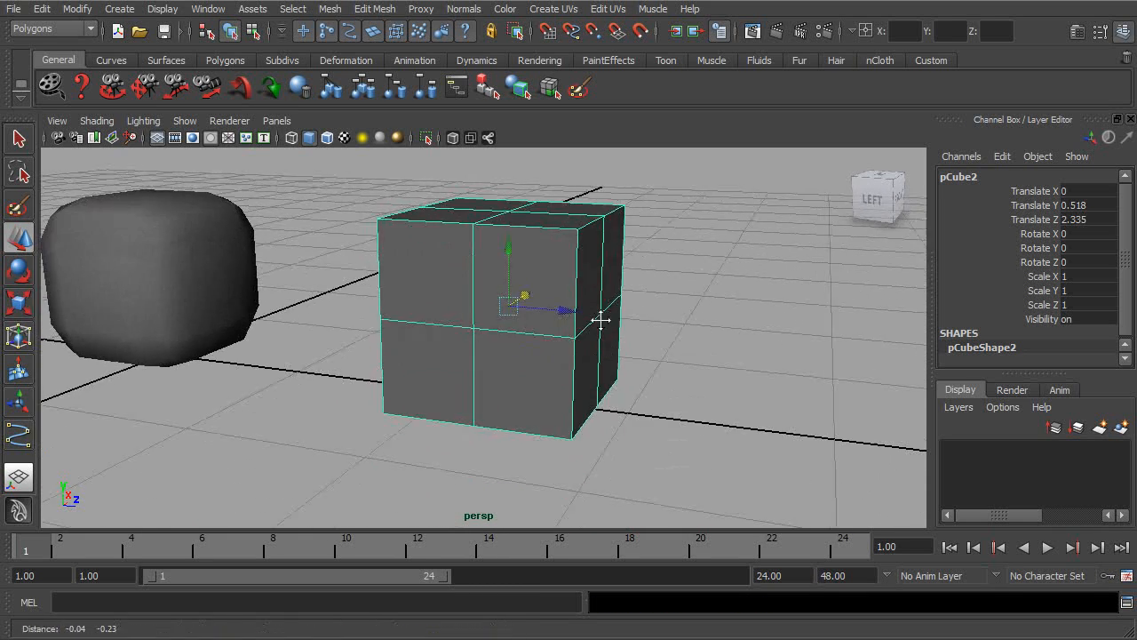
right_click_drag(599, 314, 530, 329, "alt")
left_click_drag(531, 330, 541, 340, "alt")
right_click_drag(542, 340, 610, 337, "alt")
middle_click_drag(613, 348, 648, 355, "alt")
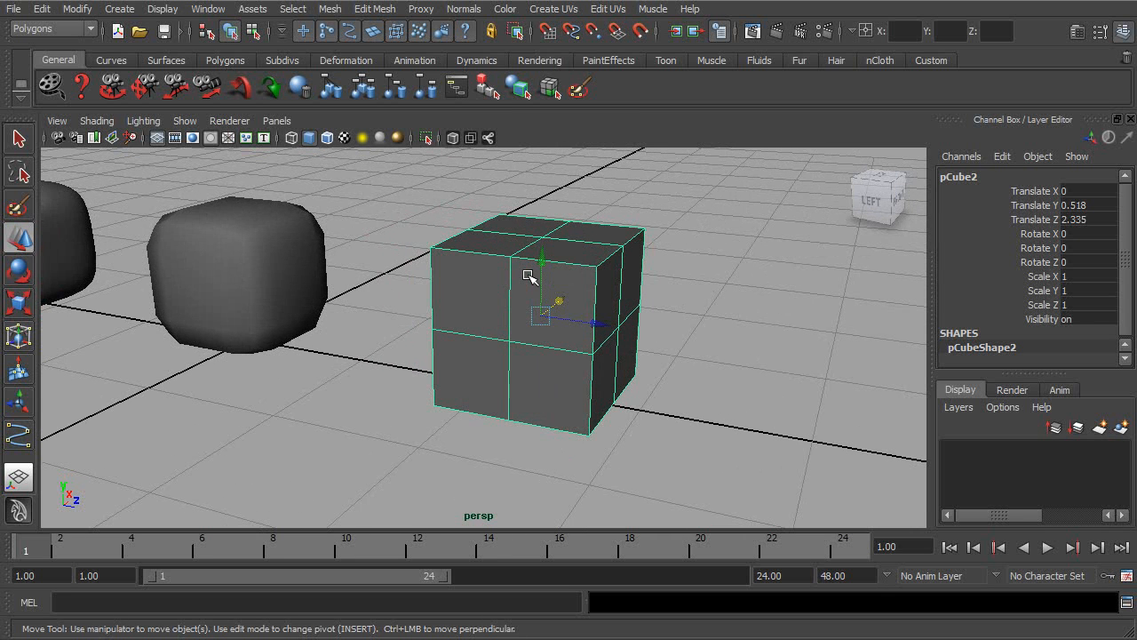
mouse_move(647, 315)
left_mouse_down("alt")
mouse_move(601, 299)
mouse_move(632, 312)
left_mouse_up("alt")
right_click_drag(632, 312, 715, 326, "alt")
middle_click_drag(713, 324, 684, 339, "alt")
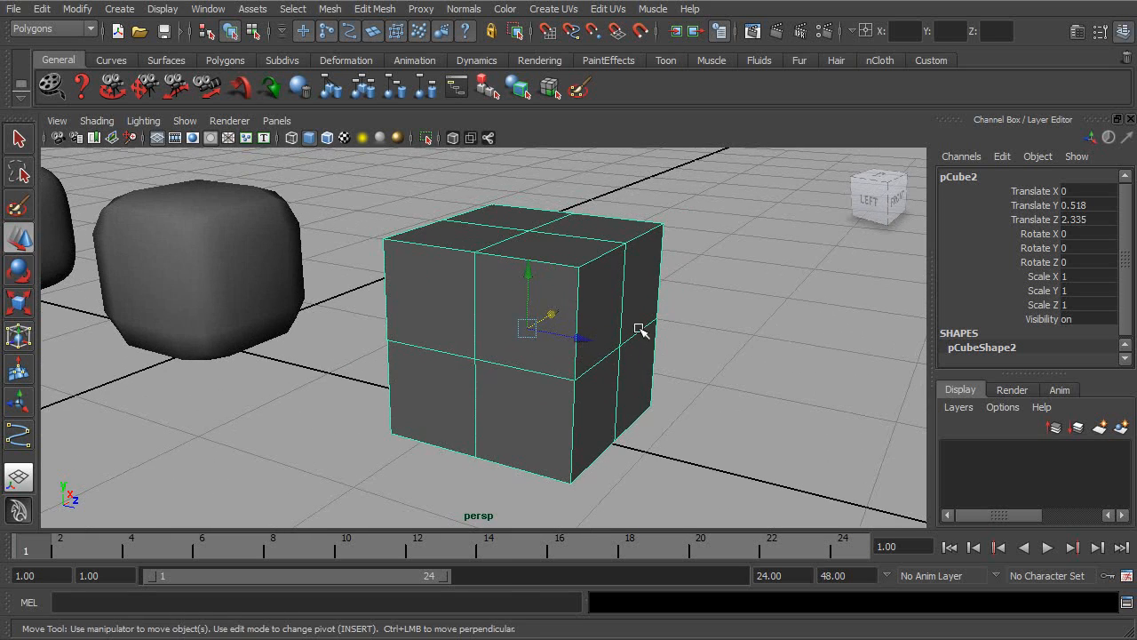
- Extrude an upper face on the cube's positive Z side outward along Z
right_click_drag(604, 301, 603, 320)
left_click(603, 320)
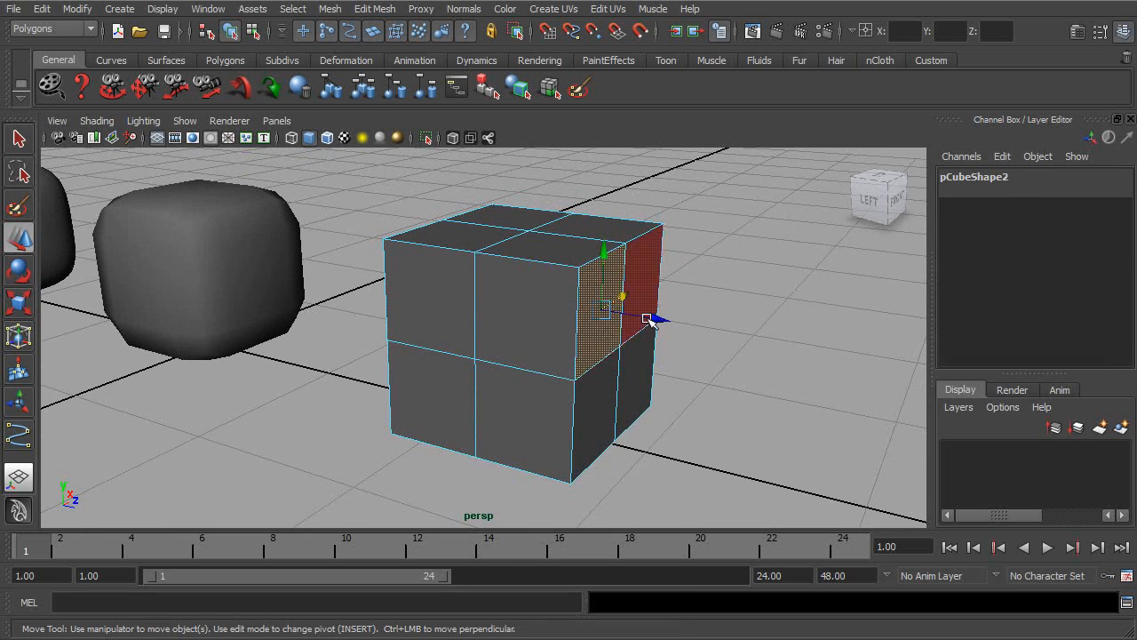
left_click_drag(654, 320, 574, 237, "alt")
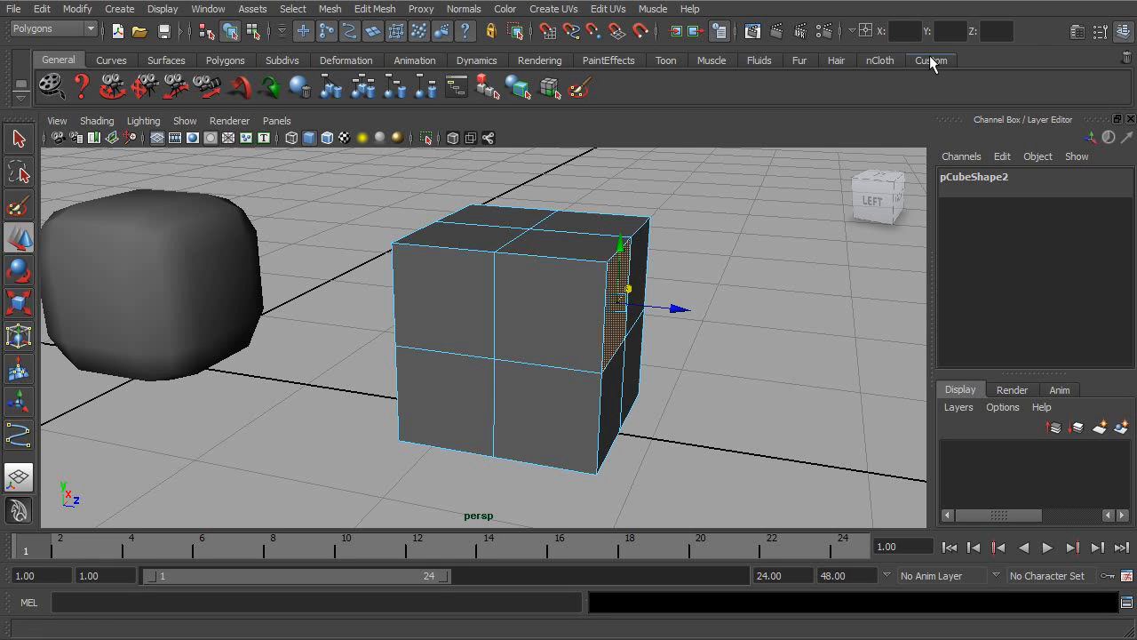
left_click(931, 61)
left_click(52, 85)
left_click_drag(672, 310, 790, 321)
- Extrude one of the cube's top faces upward into a block, and return to object mode
middle_click_drag(789, 320, 633, 307, "alt")
left_click_drag(633, 307, 610, 324, "alt")
left_click(383, 225)
middle_click_drag(380, 231, 532, 313, "alt")
key("ctrl+e")
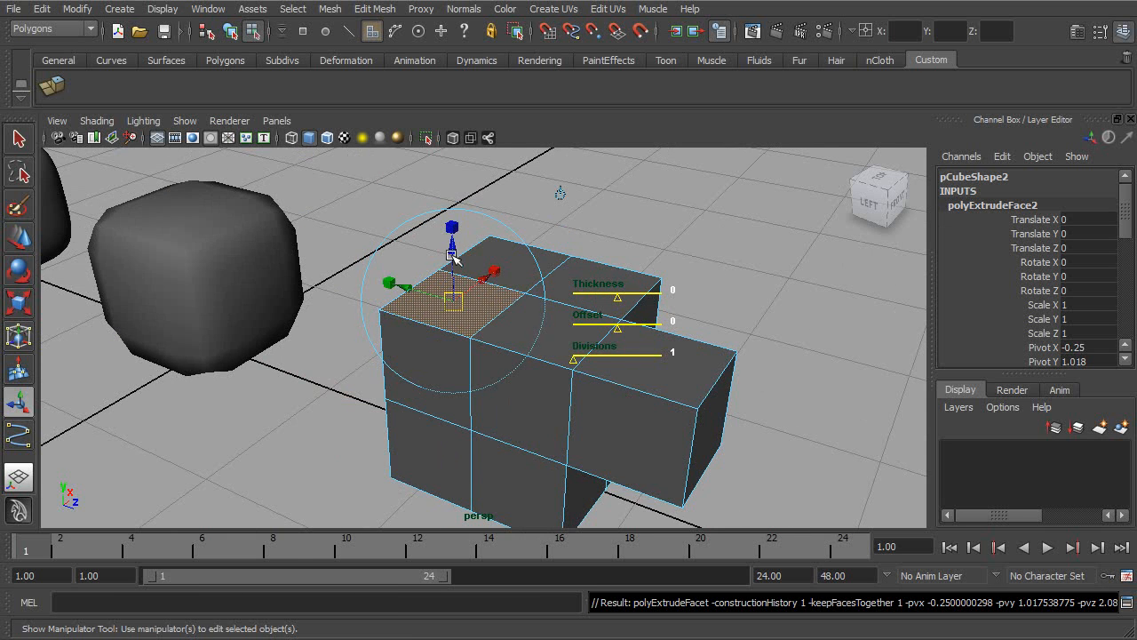
left_click_drag(452, 261, 453, 212)
left_click(230, 37)
left_click_drag(598, 361, 617, 329, "alt")
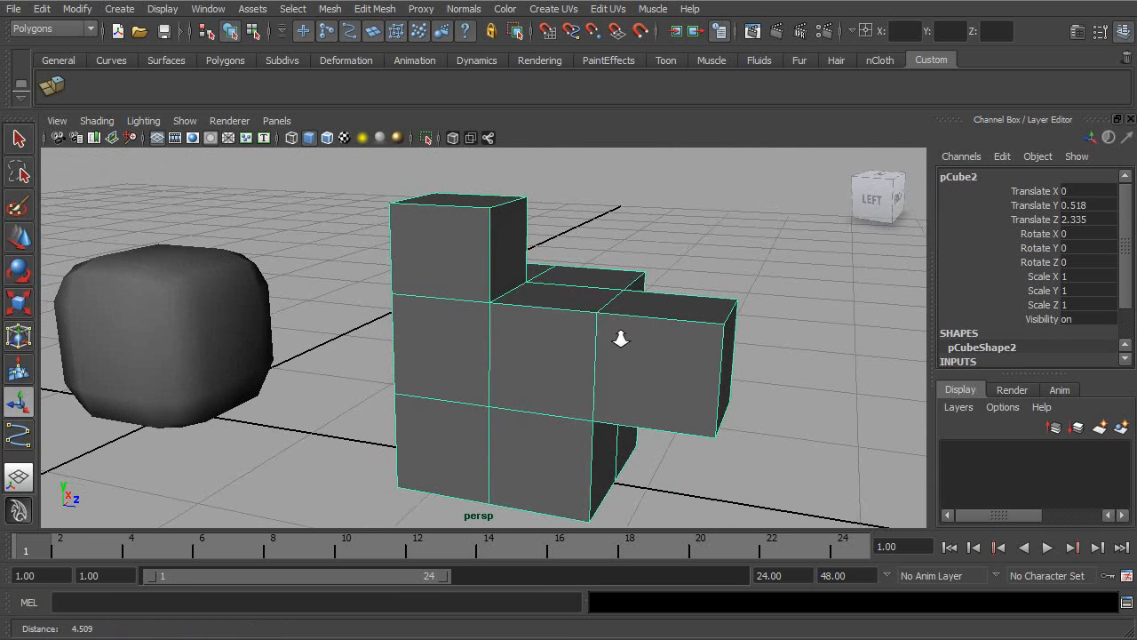
- Turn on smooth preview for the extruded mesh, extrude a lower face on its positive X side, and return to object mode
key("3")
left_click(569, 279)
left_click_drag(569, 279, 554, 356, "alt")
left_click(558, 354)
right_click_drag(557, 355, 549, 393)
left_click_drag(548, 394, 543, 347, "alt")
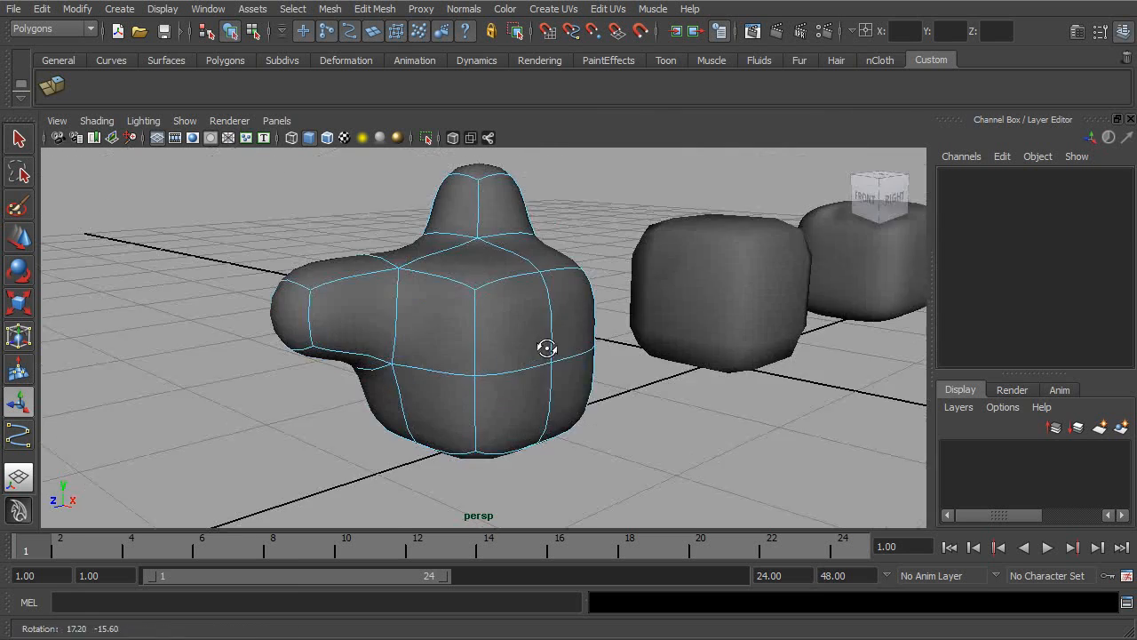
left_click(569, 383)
mouse_move(658, 399)
left_mouse_down("alt")
mouse_move(644, 391)
mouse_move(658, 400)
mouse_move(652, 414)
mouse_move(754, 431)
mouse_move(658, 376)
left_mouse_up("alt")
left_click(52, 85)
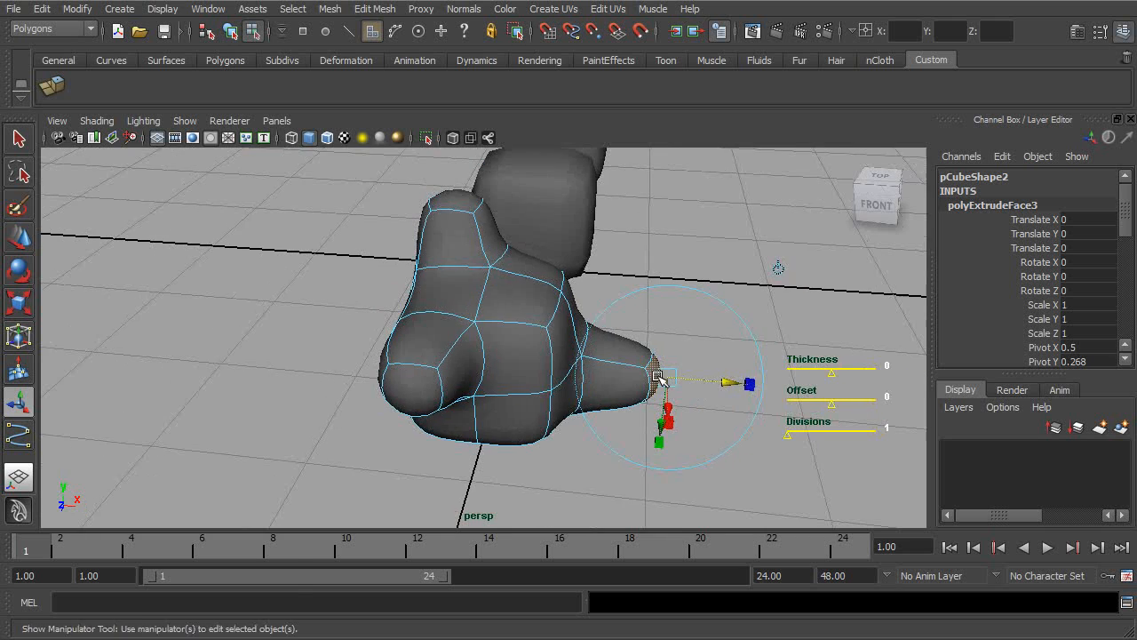
left_click(232, 33)
- Toggle smooth preview off and on to compare the extruded mesh's cage with its smooth shape
left_click_drag(776, 324, 715, 299, "alt")
key("1")
left_click_drag(612, 312, 628, 339, "alt")
key("3")
mouse_move(627, 339)
right_mouse_down("alt")
mouse_move(720, 364)
mouse_move(614, 352)
right_mouse_up("alt")
left_click_drag(614, 353, 574, 371, "alt")
right_click_drag(574, 371, 642, 363, "alt")
mouse_move(642, 363)
left_mouse_down("alt")
mouse_move(636, 381)
mouse_move(641, 371)
left_mouse_up("alt")
right_click_drag(677, 370, 597, 358, "alt")
middle_click_drag(489, 331, 552, 334, "alt")
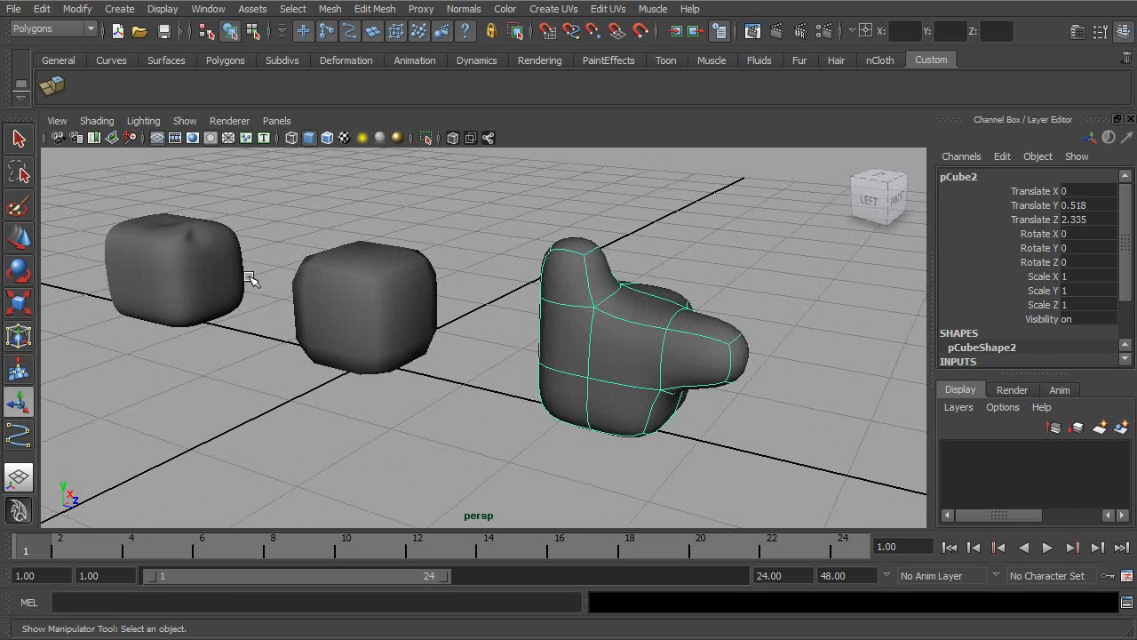
- Select the subdivision cube for comparison, and reselect the extruded mesh to view it without smooth preview
left_click(227, 269)
middle_click_drag(230, 270, 327, 301, "alt")
right_click_drag(327, 300, 419, 318, "alt")
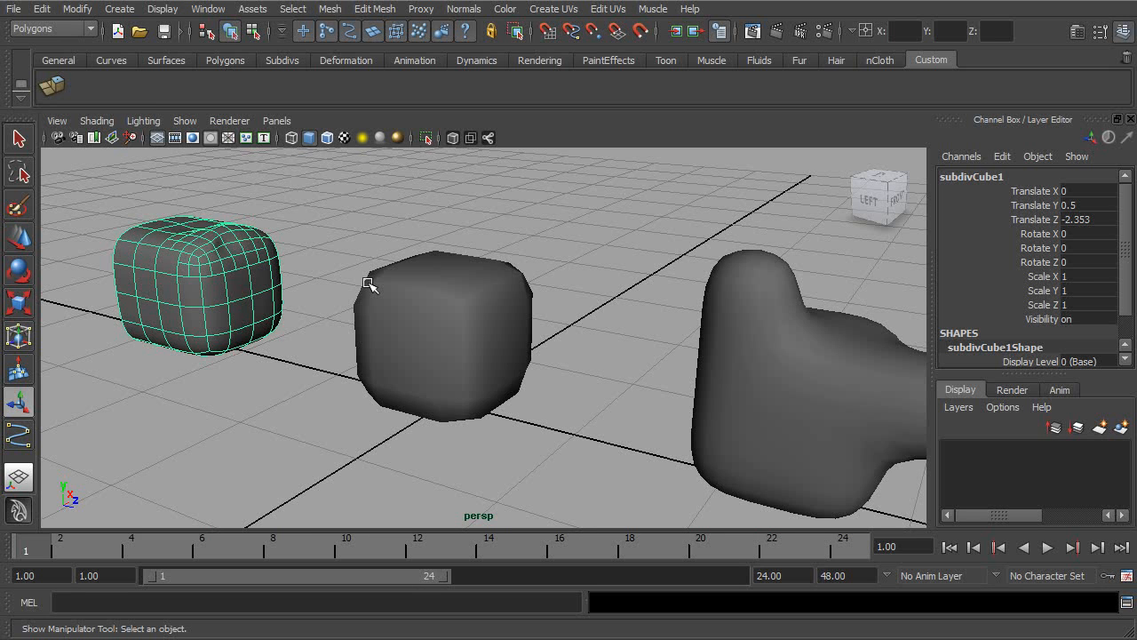
left_click(800, 393)
left_click_drag(800, 388, 591, 353, "alt")
key("1")
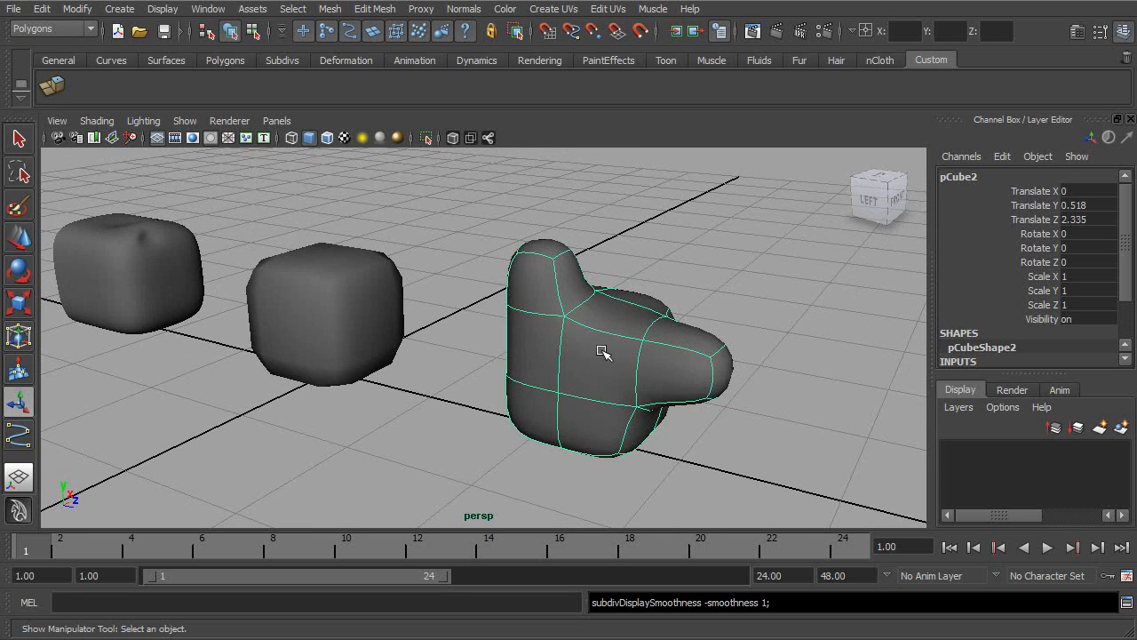
mouse_move(653, 336)
left_mouse_down("alt")
mouse_move(571, 340)
mouse_move(666, 342)
left_mouse_up("alt")
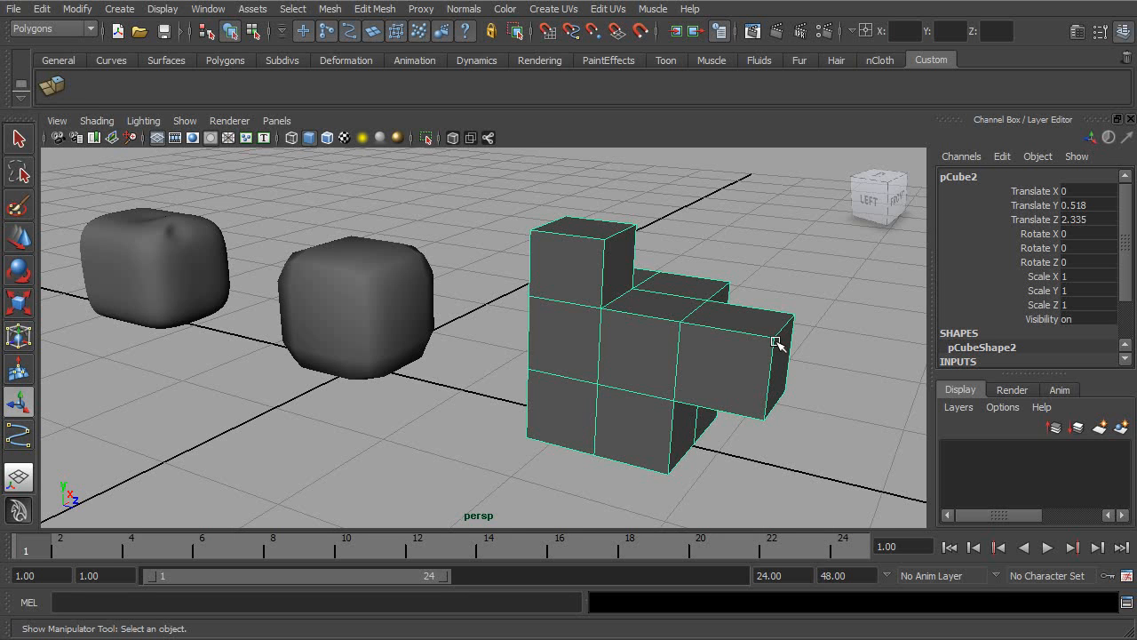
mouse_move(736, 338)
left_mouse_down("alt")
mouse_move(695, 325)
mouse_move(756, 332)
left_mouse_up("alt")
- Inspect the subdivision cube again, and reselect the extruded mesh to view it with smooth preview on
left_click(216, 269)
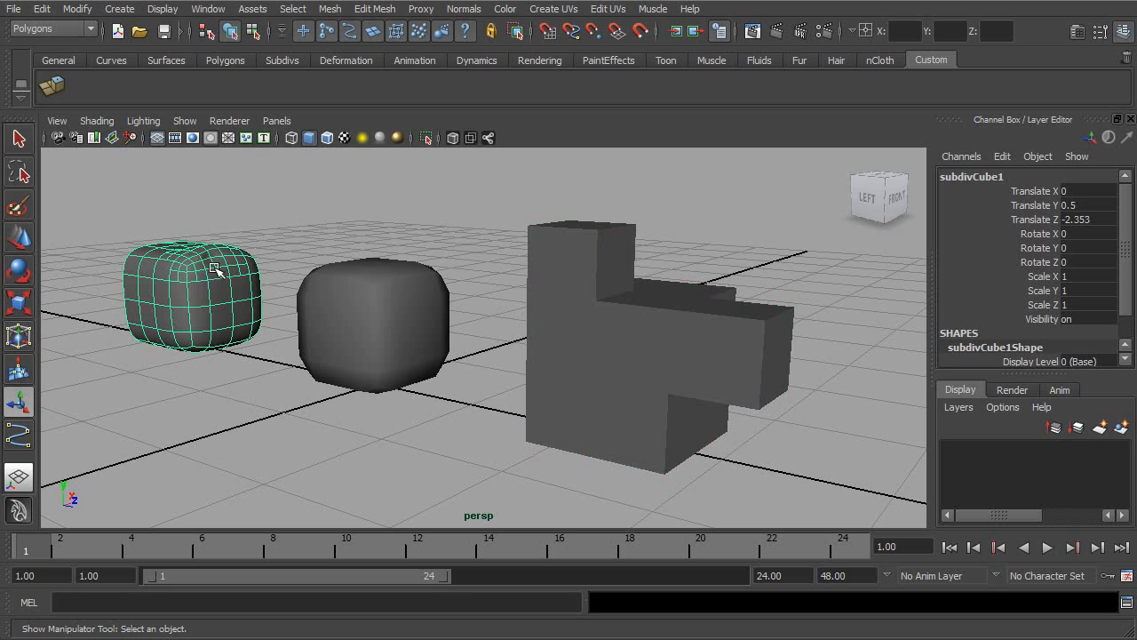
middle_click_drag(137, 265, 204, 331, "alt")
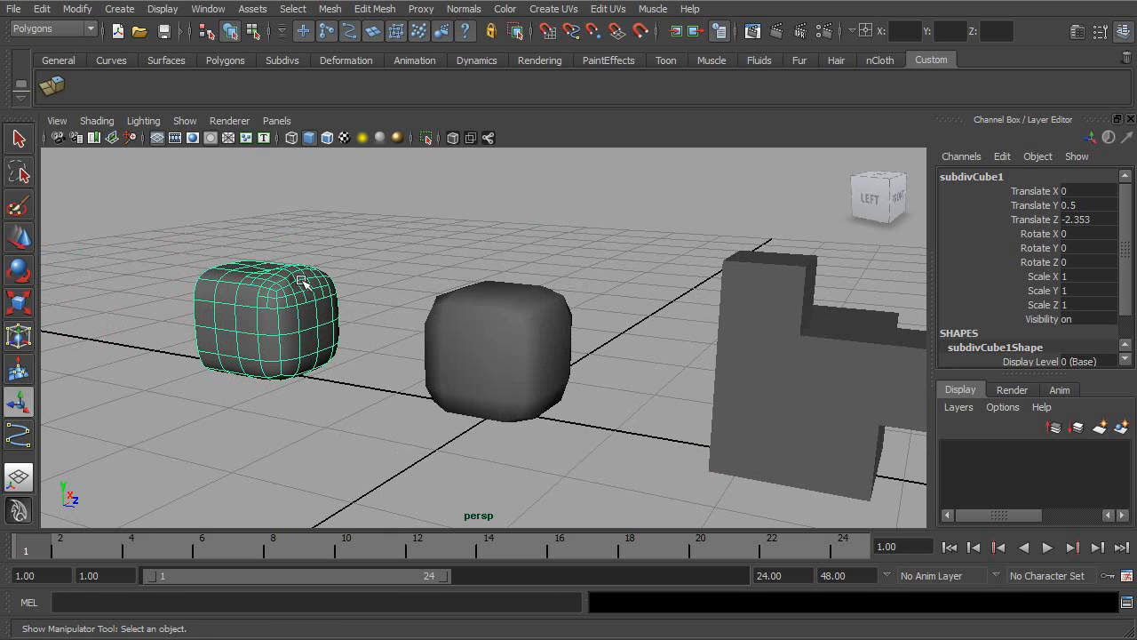
left_click_drag(522, 334, 609, 332, "alt")
left_click(622, 331)
left_click_drag(666, 370, 667, 412, "alt")
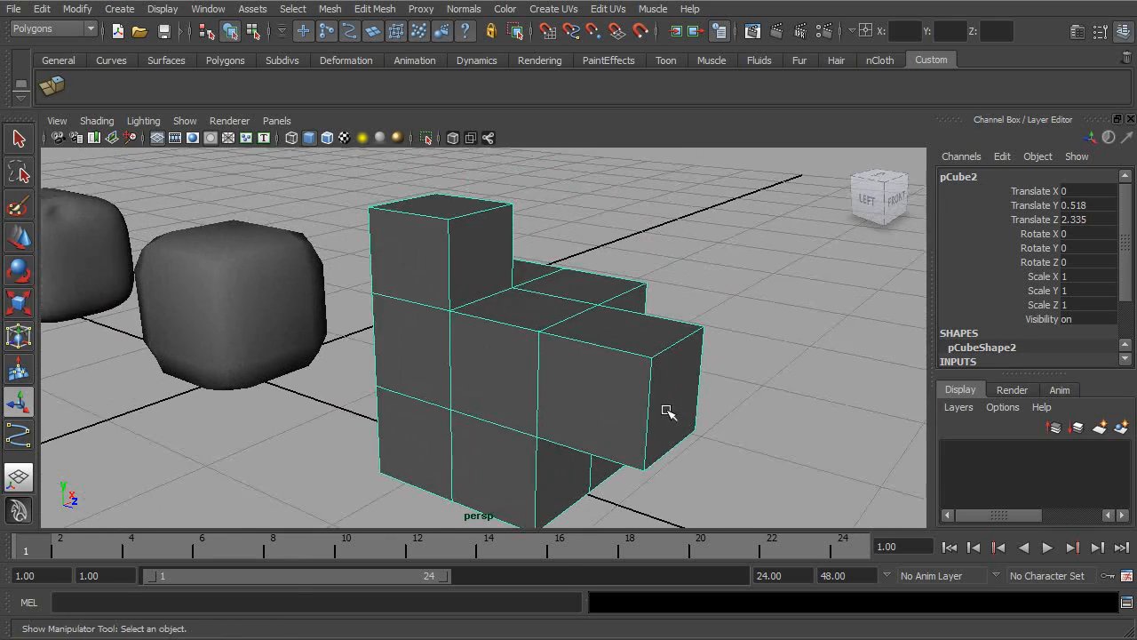
key("3")
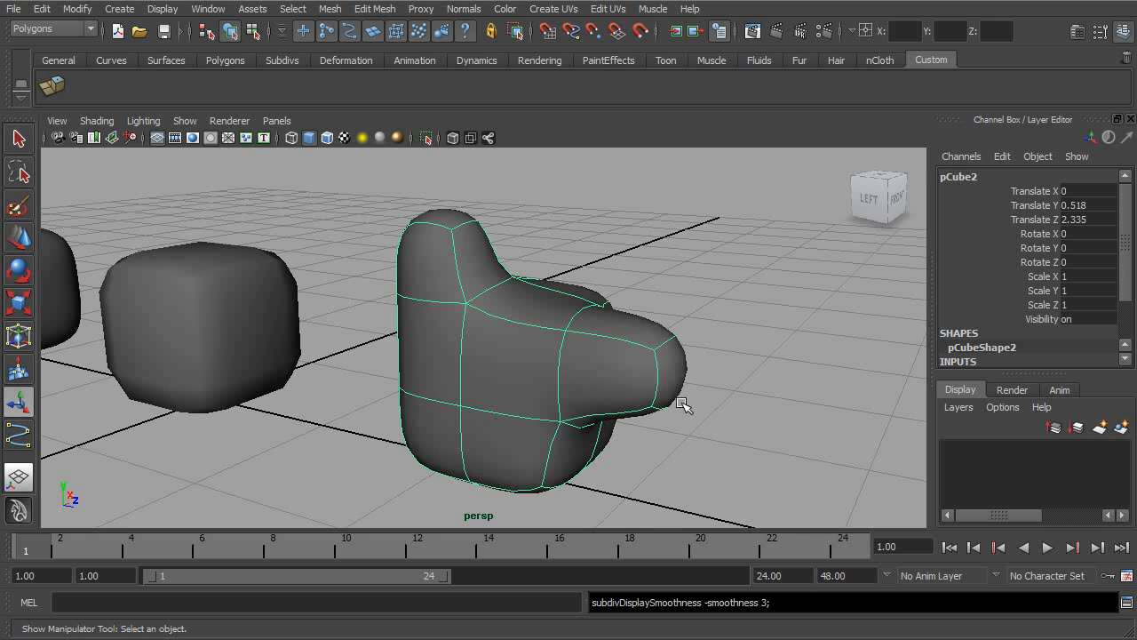
- View the unsmoothed extruded mesh beside the other cubes, and turn its smooth preview back on
key("1")
right_click_drag(734, 370, 211, 310, "alt")
right_click_drag(368, 357, 525, 363, "alt")
key("3")
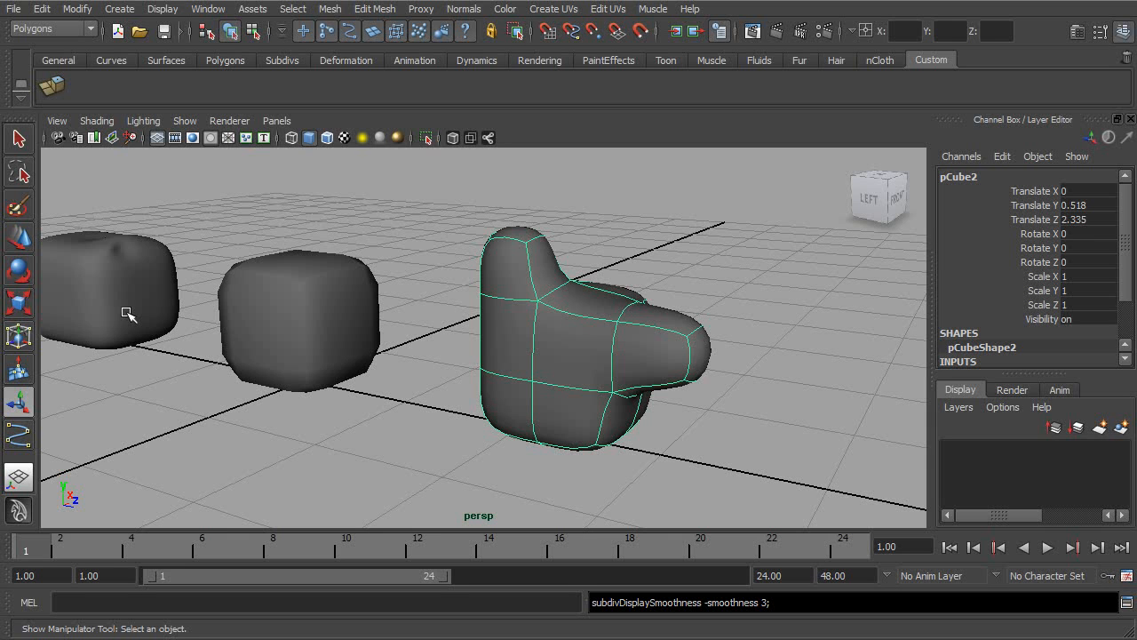
- Select the smoothed polygon cube, and reselect the extruded mesh to compare it with smooth preview off and on
left_click(334, 327)
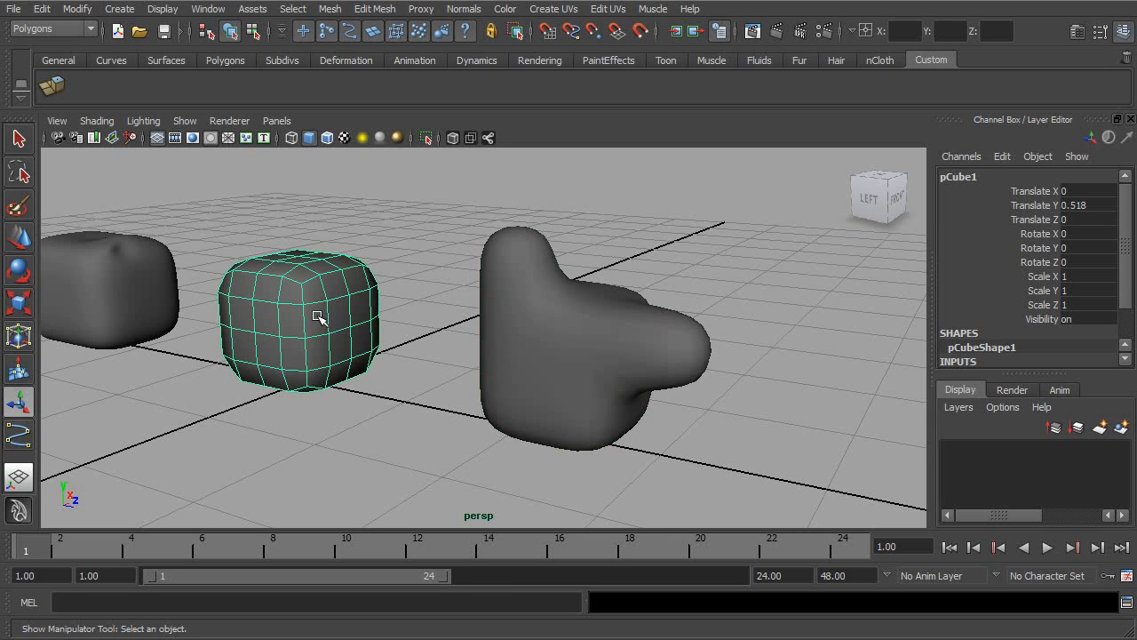
left_click(559, 343)
key("3")
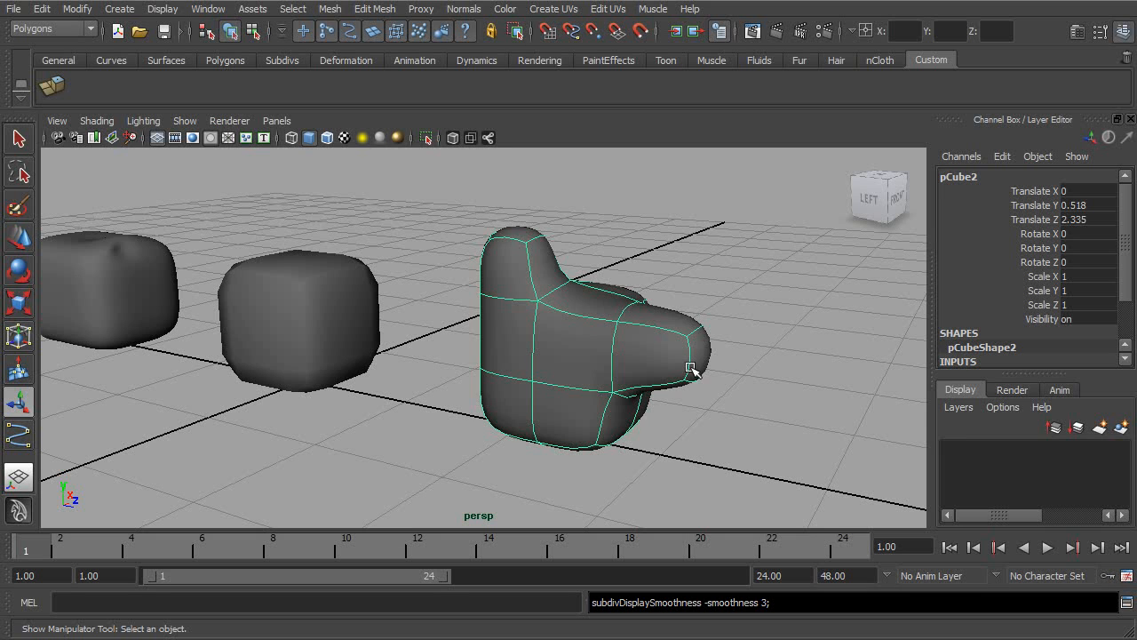
key("1")
key("3")
middle_click_drag(634, 329, 655, 332, "alt")
key("1")
key("3")
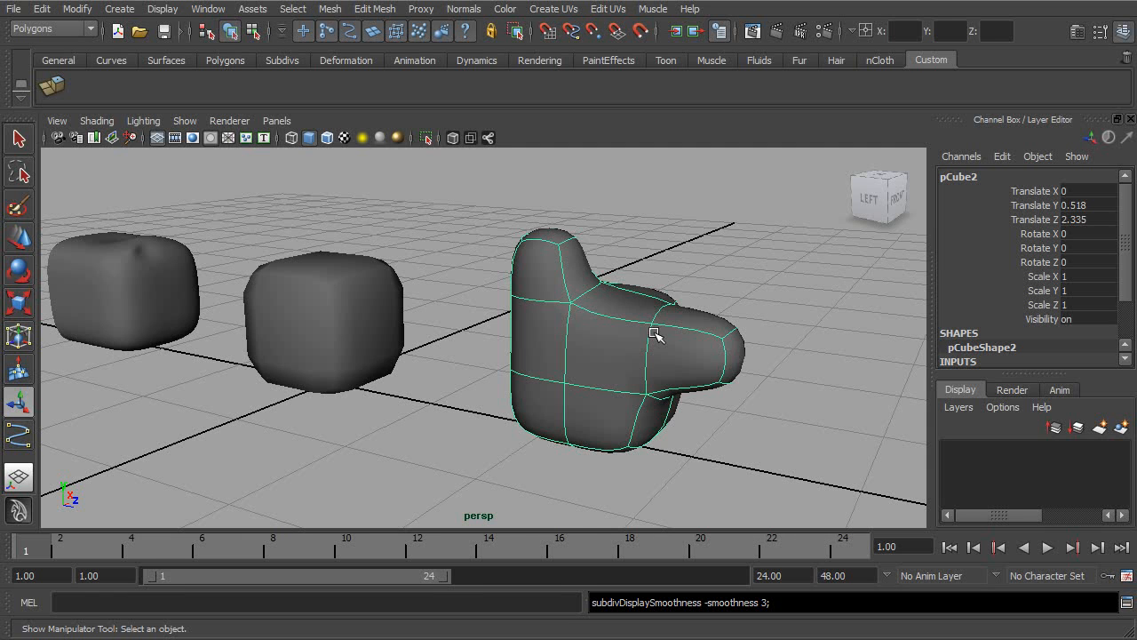
- Cycle the extruded mesh through its smoothness displays, ending with the cage shown around the smooth preview
key("1")
key("2")
key("3")
middle_click_drag(542, 326, 585, 325, "alt")
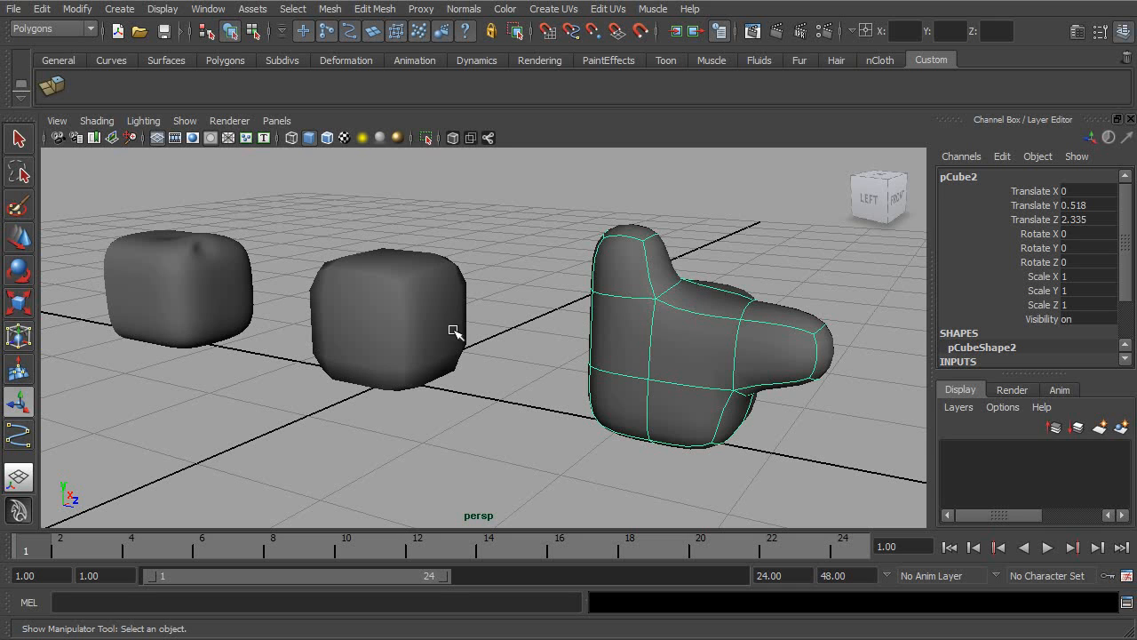
key("2")
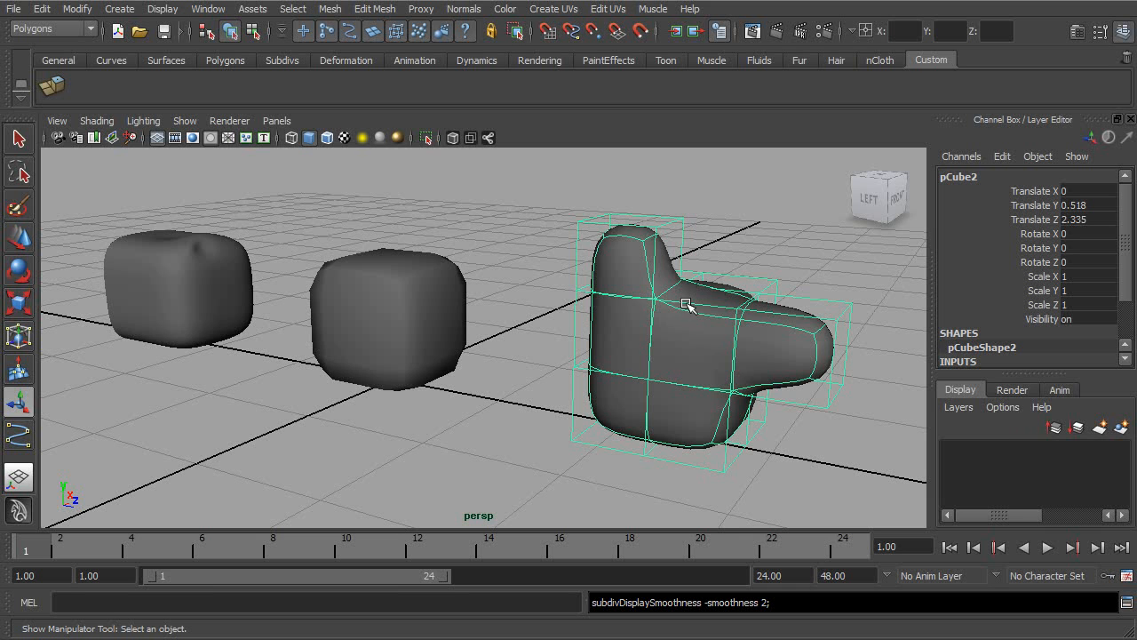
- Inspect the subdivision cube's edge components up close and return to object selection
left_click(143, 283)
middle_click_drag(192, 278, 480, 332, "alt")
scroll(480, 332, "up", 5)
right_click_drag(323, 312, 289, 312)
left_click_drag(414, 304, 480, 322, "alt")
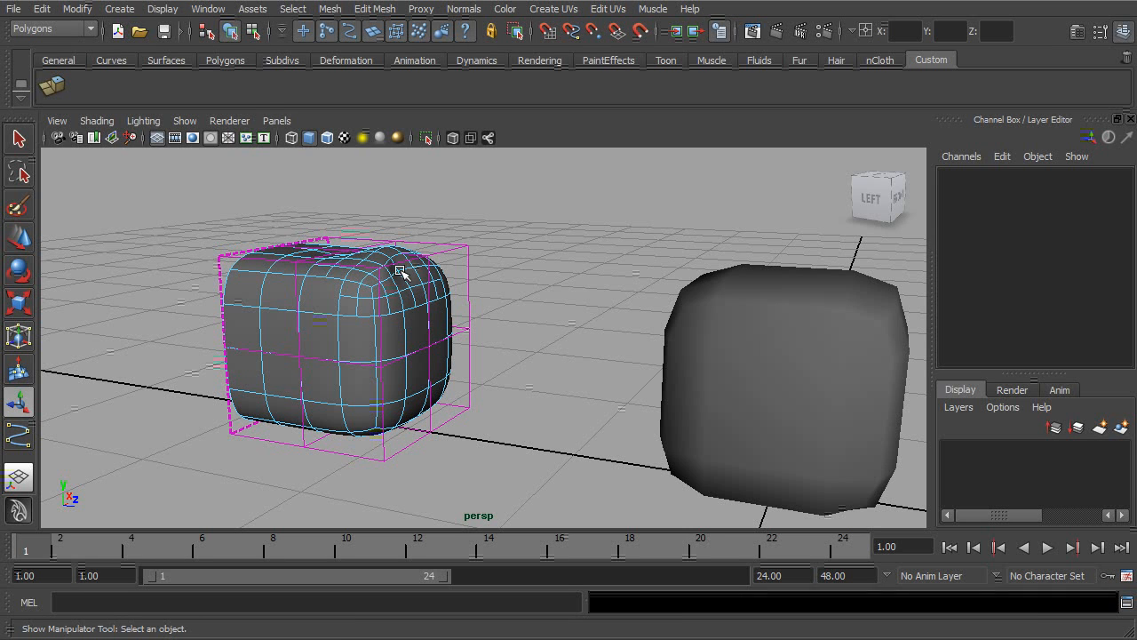
right_click_drag(505, 311, 240, 232, "alt")
left_click(252, 32)
left_click(232, 32)
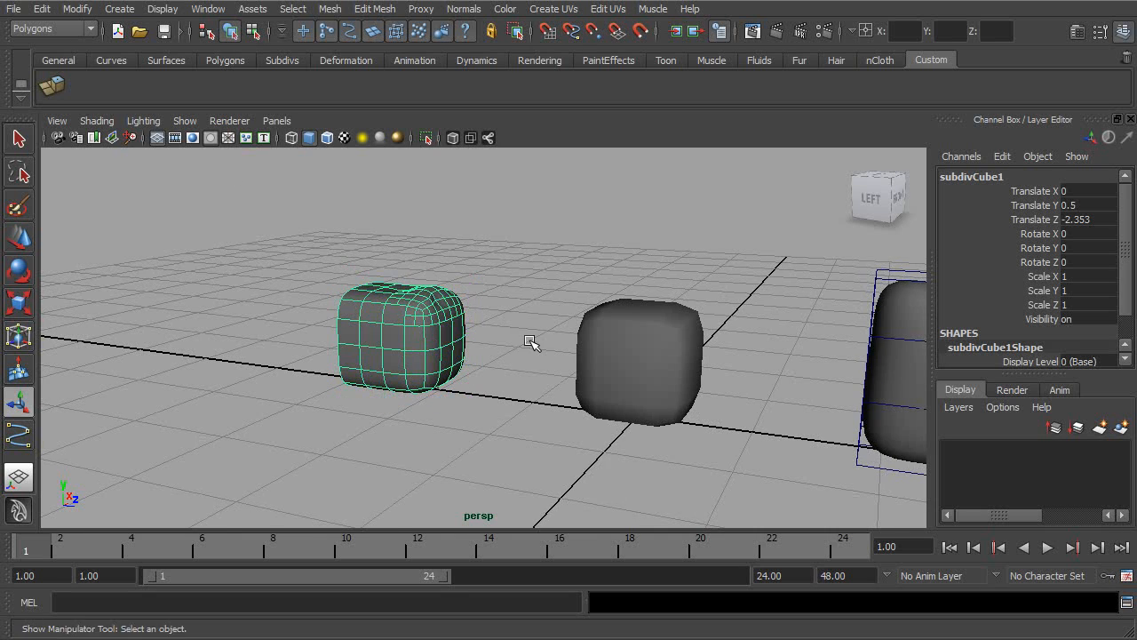
- Select the extruded mesh and examine its cage and smooth shape from several angles beside the other cubes
middle_click_drag(531, 343, 413, 345, "alt")
middle_click_drag(698, 432, 419, 415, "alt")
left_click(594, 362)
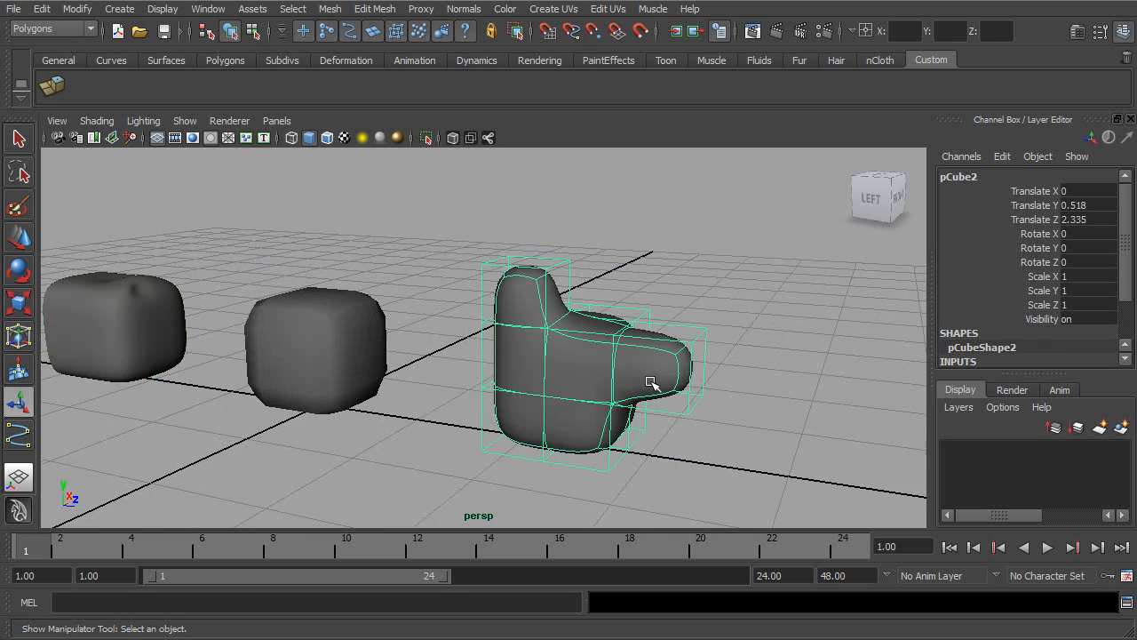
middle_click_drag(651, 382, 536, 369, "alt")
right_click_drag(536, 370, 693, 414, "alt")
mouse_move(640, 366)
left_mouse_down("alt")
mouse_move(640, 348)
mouse_move(508, 329)
mouse_move(459, 346)
mouse_move(666, 373)
mouse_move(705, 364)
mouse_move(635, 379)
mouse_move(660, 371)
left_mouse_up("alt")
right_click_drag(660, 371, 492, 320, "alt")
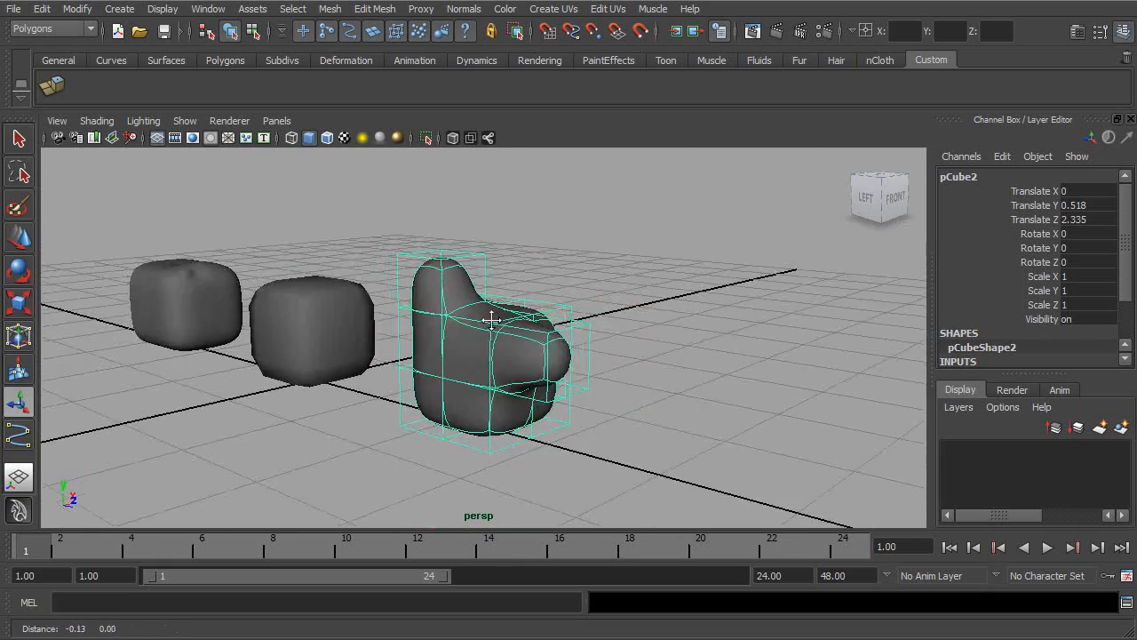
middle_click_drag(491, 320, 588, 326, "alt")
left_click_drag(504, 344, 589, 362, "alt")
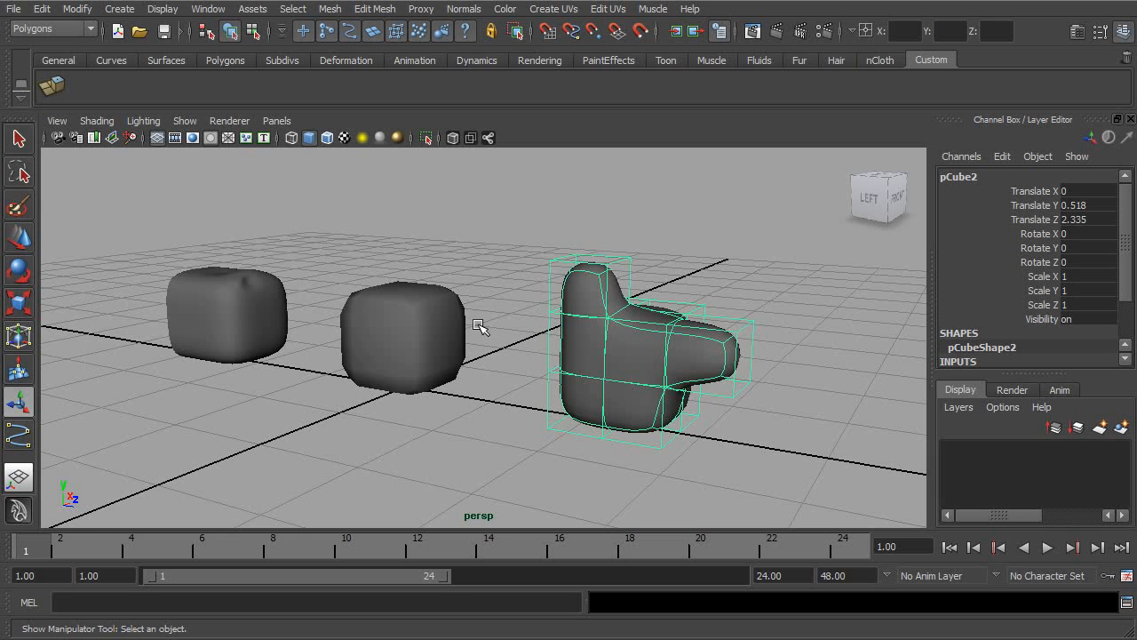
left_click_drag(338, 308, 405, 305, "alt")
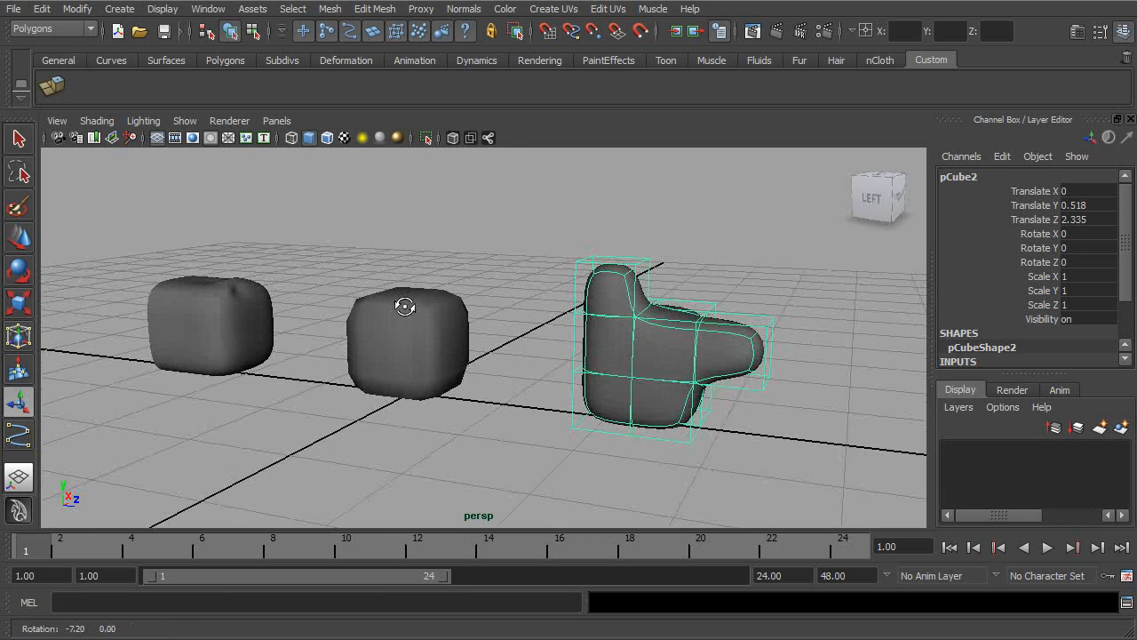
- Select the subdivision cube and frame it in a close-up view
middle_click_drag(478, 300, 835, 307, "alt")
middle_click_drag(654, 308, 615, 311, "alt")
left_click(634, 334)
right_click_drag(615, 312, 839, 350, "alt")
middle_click_drag(579, 293, 684, 305, "alt")
right_click_drag(586, 307, 700, 322, "alt")
left_click(439, 320)
middle_click_drag(533, 304, 564, 304, "alt")
right_click_drag(563, 304, 646, 322, "alt")
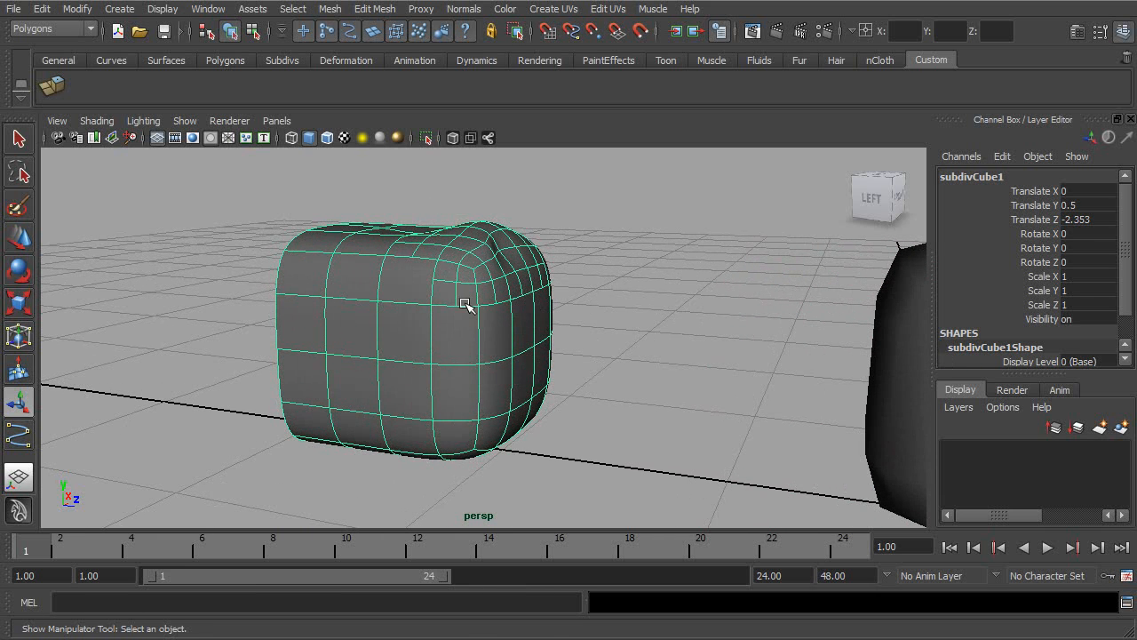
- Try moving an upper corner vertex of the subdivision cube, and undo the move
right_click_drag(471, 297, 421, 297)
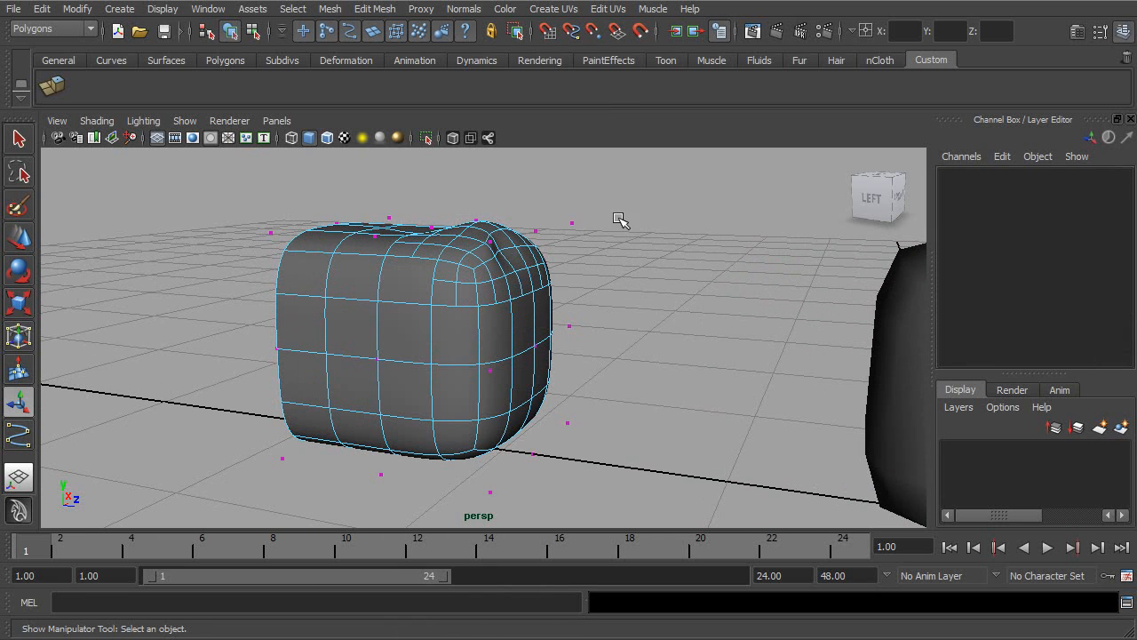
key("q")
key("w")
left_click_drag(556, 232, 578, 247)
key("ctrl+z")
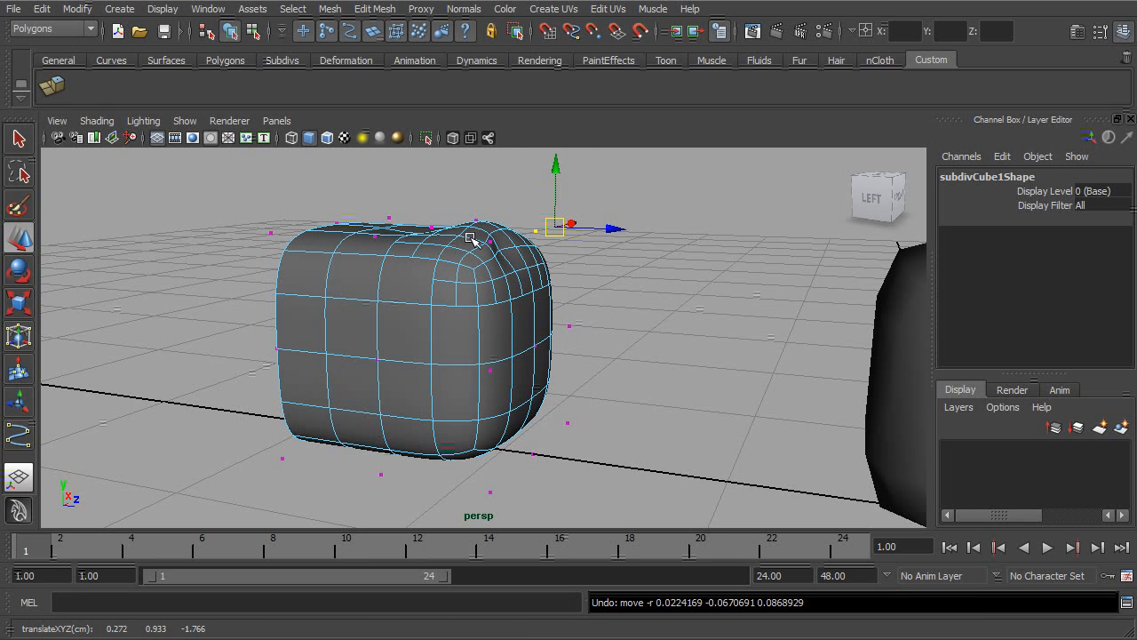
- Switch to the Surfaces menu set and put the whole subdivision cube into Polygon Proxy Mode
left_click(73, 29)
left_click(30, 67)
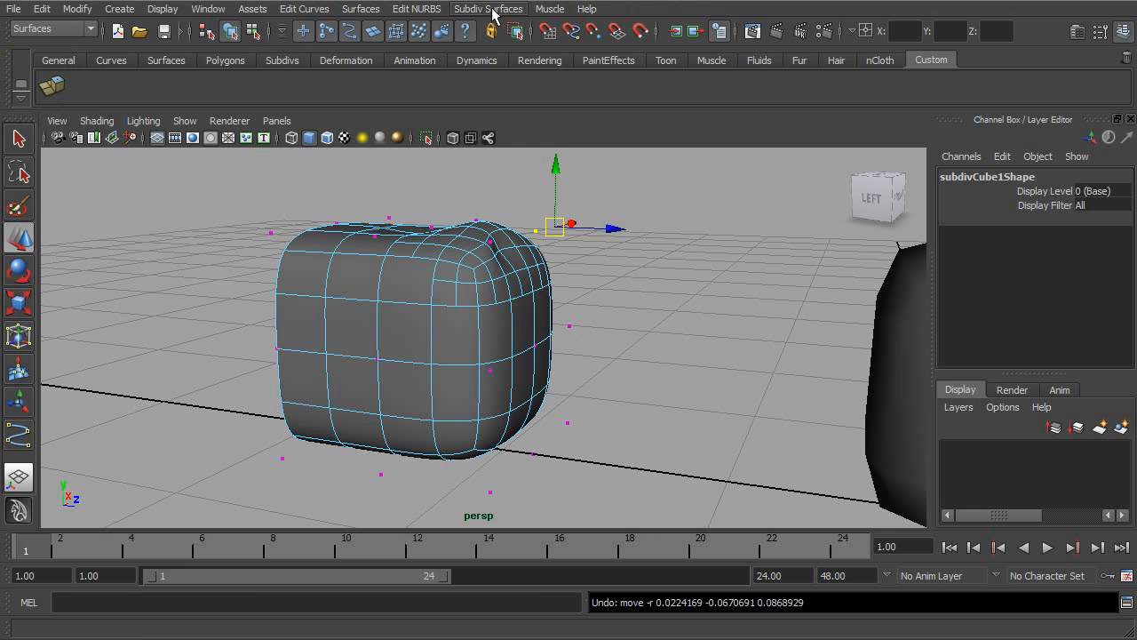
left_click(238, 30)
left_click(488, 9)
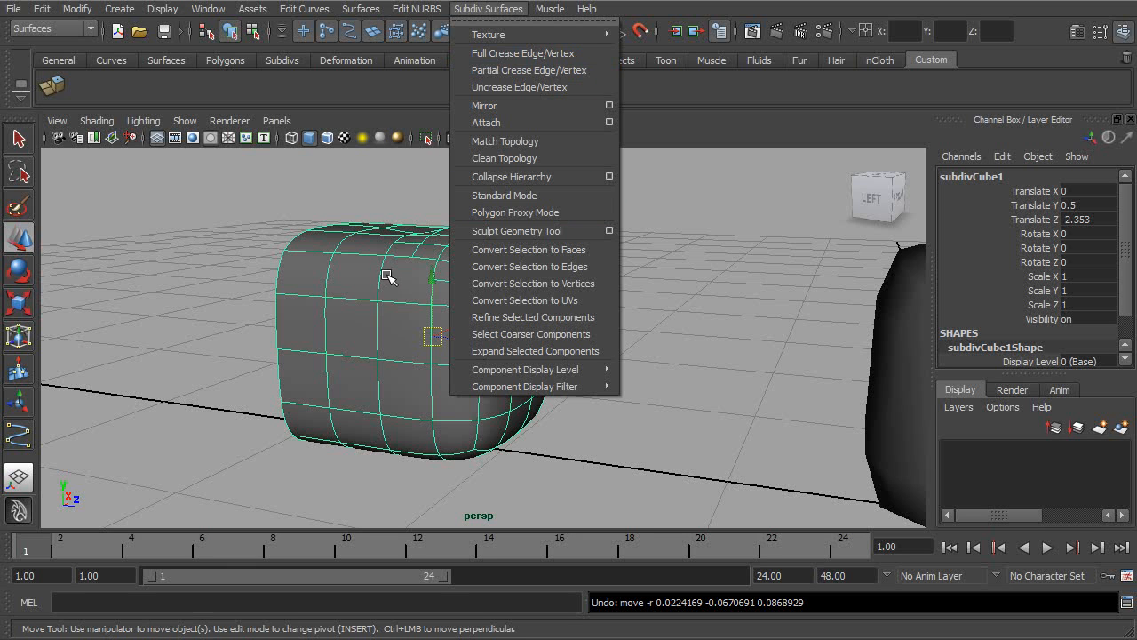
left_click(537, 217)
left_click_drag(554, 248, 483, 190, "alt")
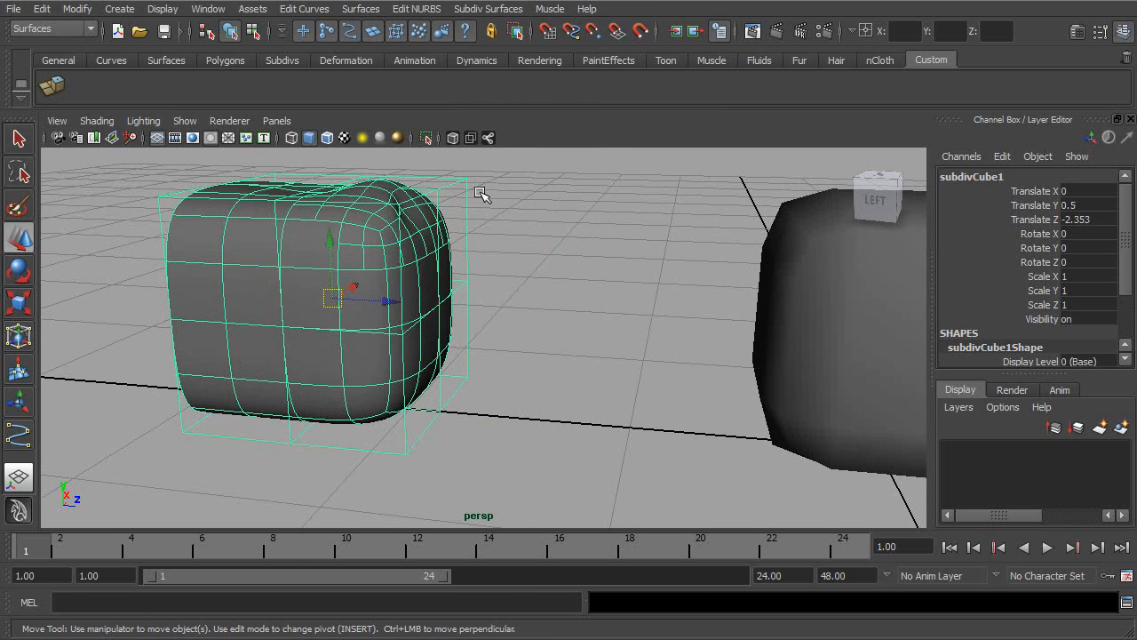
- Extrude the upper corner face of the subdivision cube's proxy cage outward toward the smoothed polygon cube
right_click_drag(460, 183, 458, 226)
left_click(457, 229)
left_click_drag(575, 235, 683, 249, "alt")
left_click(56, 89)
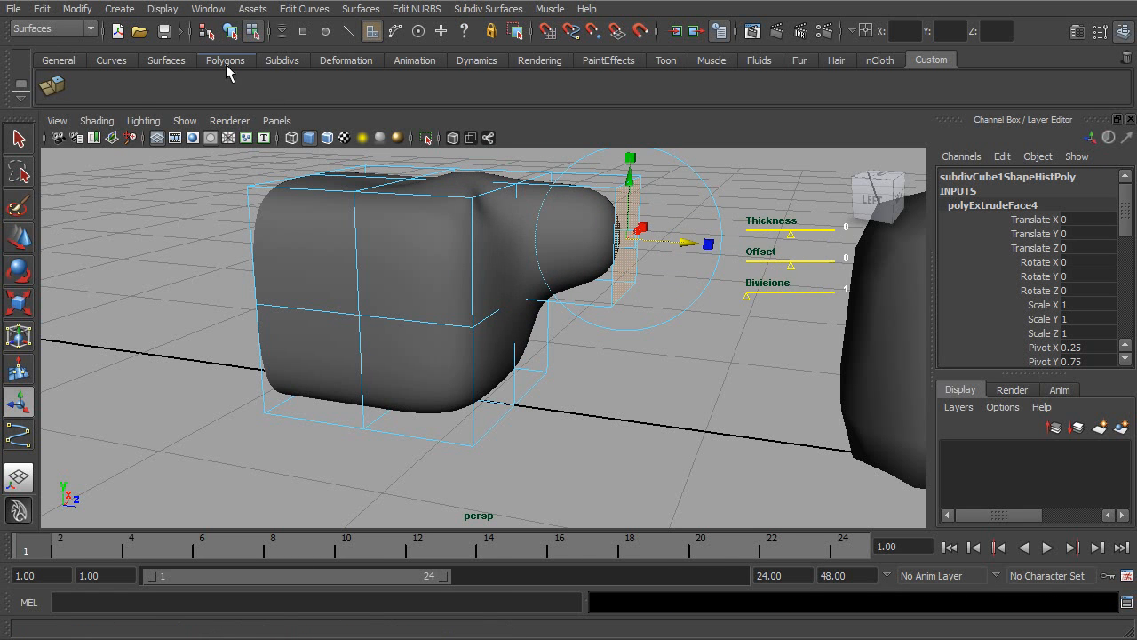
- Return to object selection and compare the extruded subdivision cube with the two polygon models
left_click(231, 32)
right_click_drag(680, 301, 366, 229, "alt")
middle_click_drag(604, 300, 450, 276, "alt")
right_click_drag(449, 277, 222, 258, "alt")
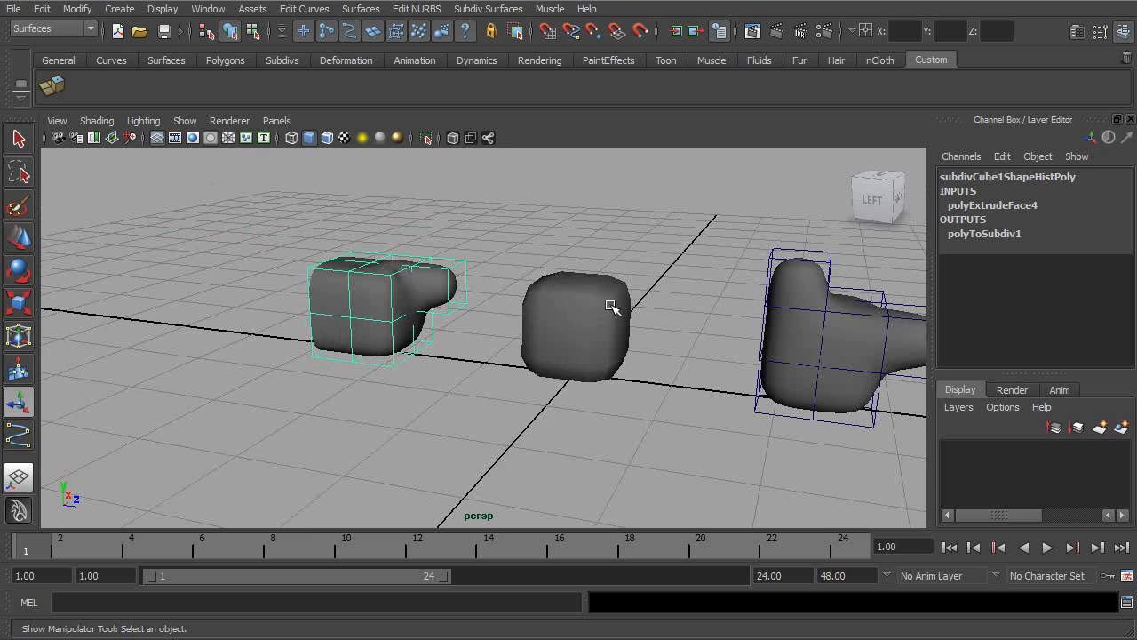
middle_click_drag(612, 306, 542, 299, "alt")
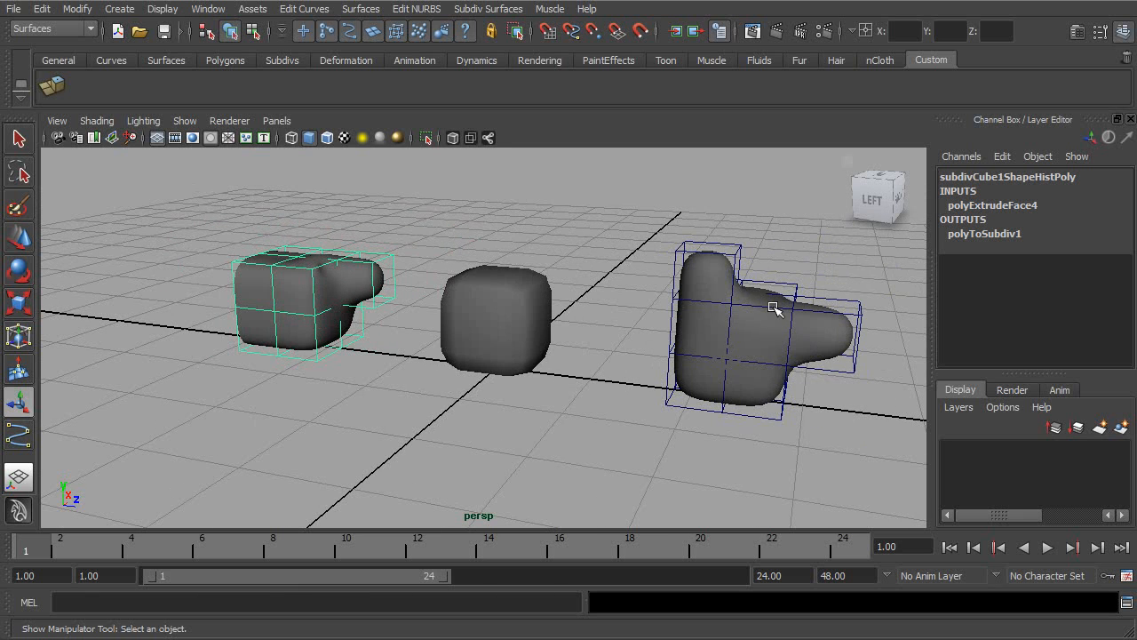
middle_click_drag(496, 331, 590, 357, "alt")
right_click_drag(485, 367, 650, 388, "alt")
- Select the extruded subdivision cube and return it to Standard Mode
left_click(430, 290)
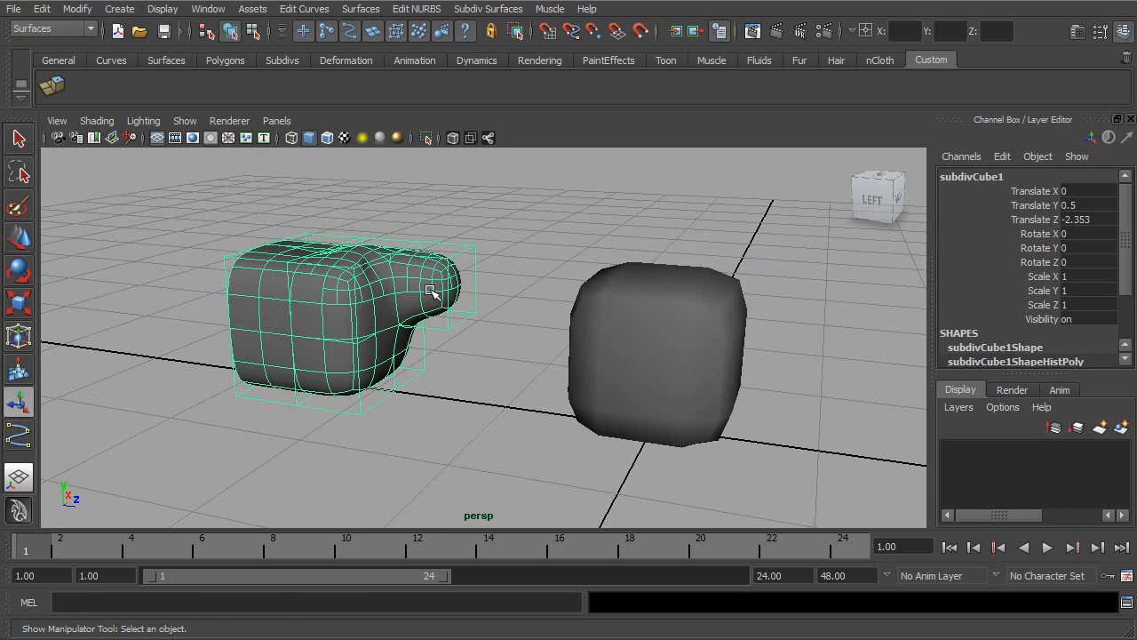
left_click(517, 10)
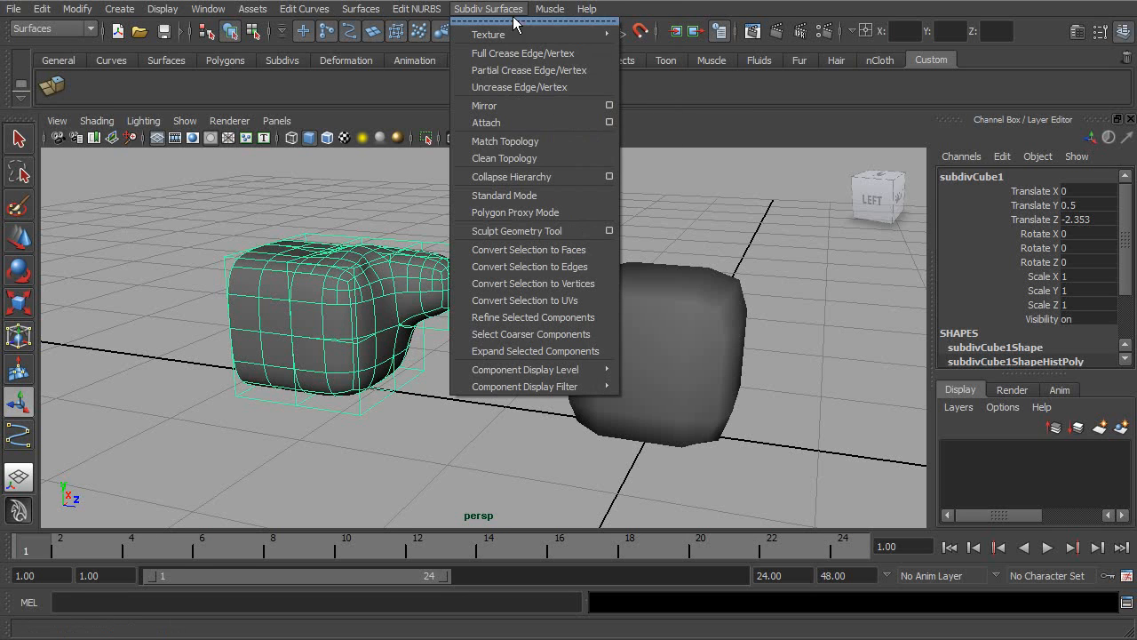
left_click(538, 195)
right_click(422, 284)
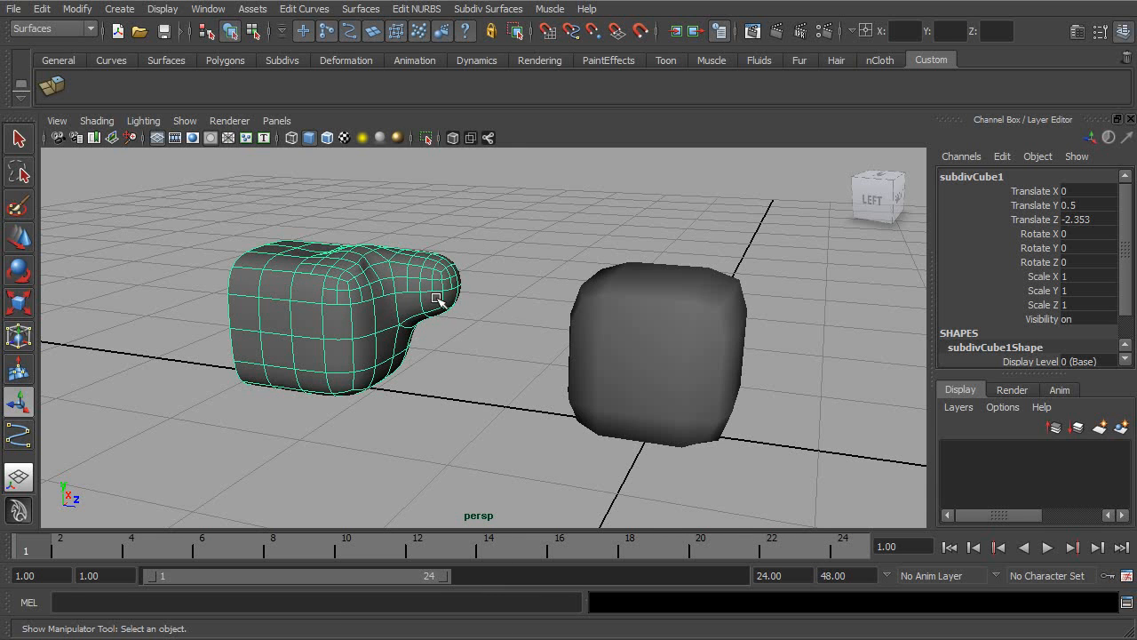
- Examine the extruded subdivision cube, the smoothed polygon cube and the extruded polygon mesh together from several angles
right_click_drag(440, 300, 378, 279, "alt")
middle_click_drag(701, 304, 489, 284, "alt")
right_click_drag(489, 284, 436, 277, "alt")
mouse_move(661, 310)
middle_mouse_down("alt")
mouse_move(627, 313)
mouse_move(604, 288)
mouse_move(642, 302)
middle_mouse_up("alt")
left_click_drag(641, 318, 633, 293, "alt")
middle_click_drag(632, 292, 617, 285, "alt")
right_click_drag(617, 285, 715, 301, "alt")
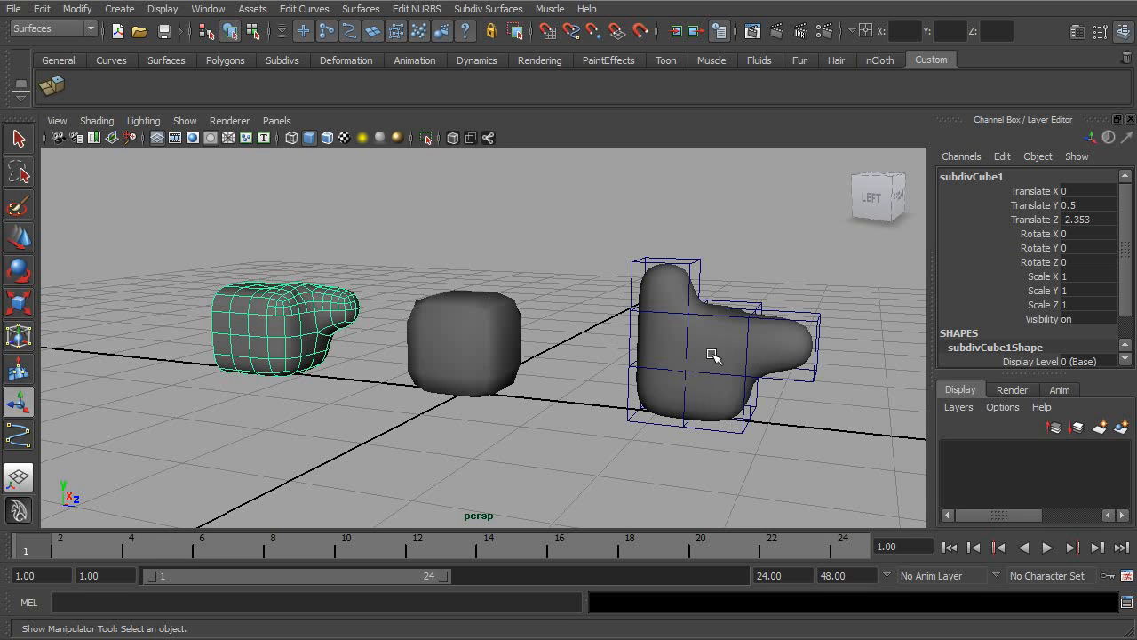
right_click_drag(756, 375, 682, 367, "alt")
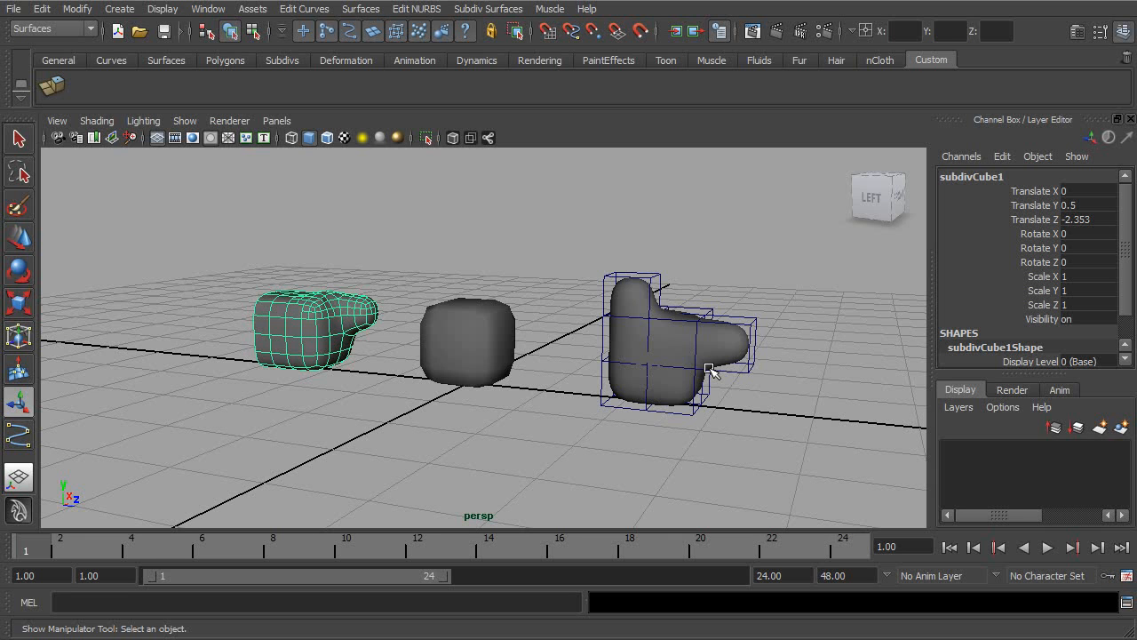
left_click_drag(755, 339, 681, 379, "alt")
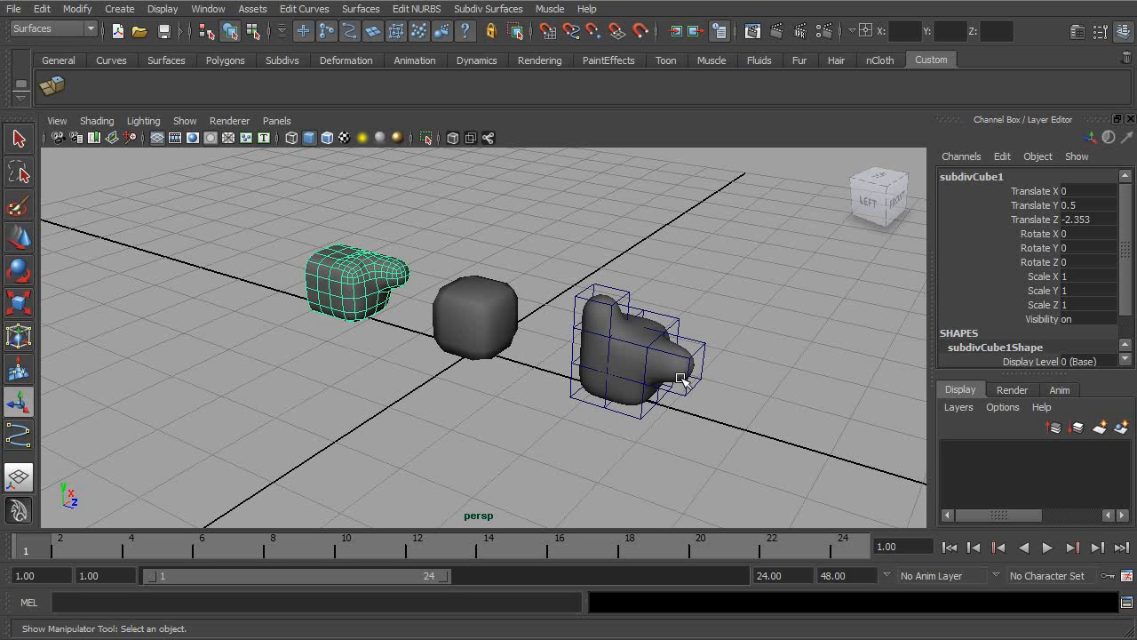
left_click_drag(656, 382, 780, 340, "alt")
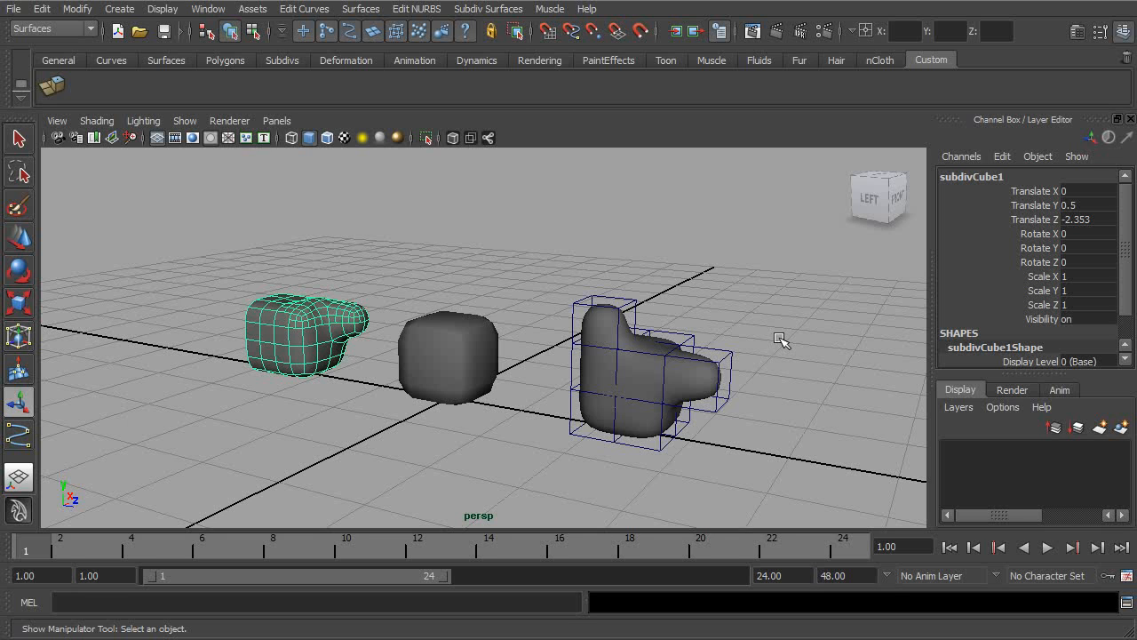